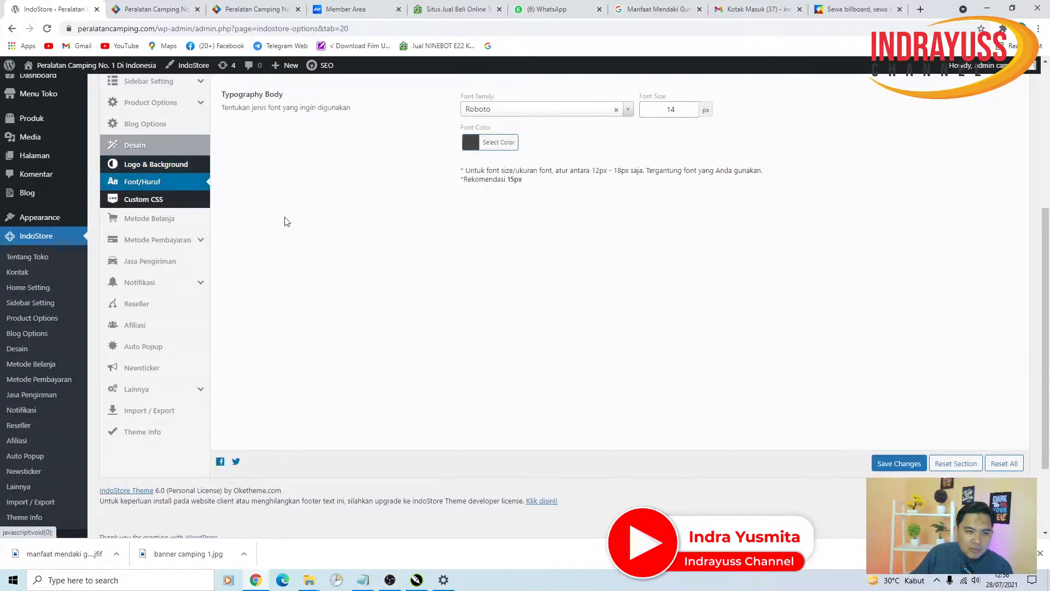
- Change the body font family to Roboto, keeping the 14 px size
{"action": "left_click", "coordinate": [535, 274]}
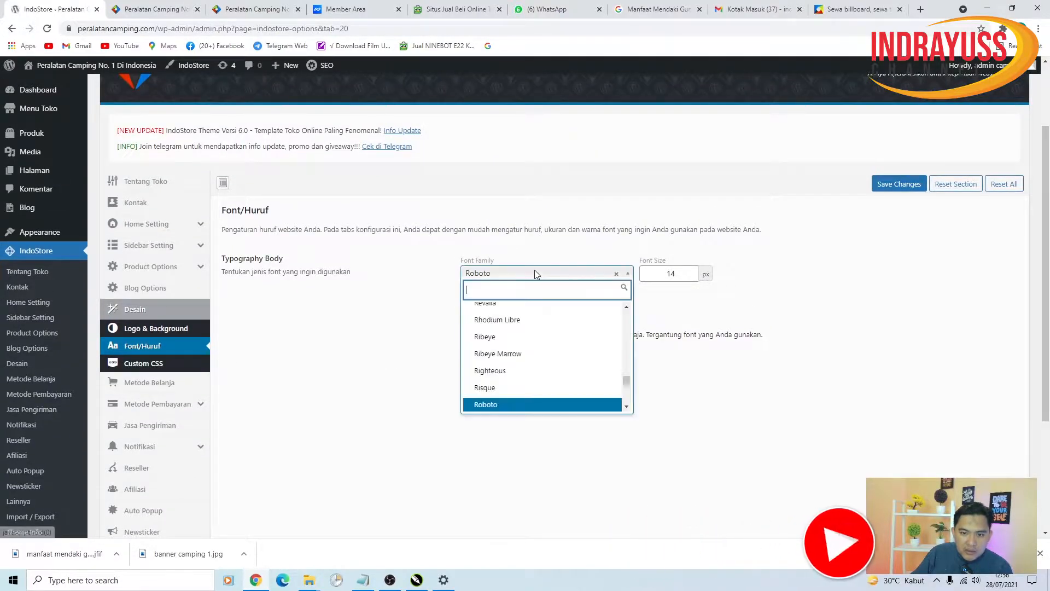
{"action": "left_click", "coordinate": [507, 405]}
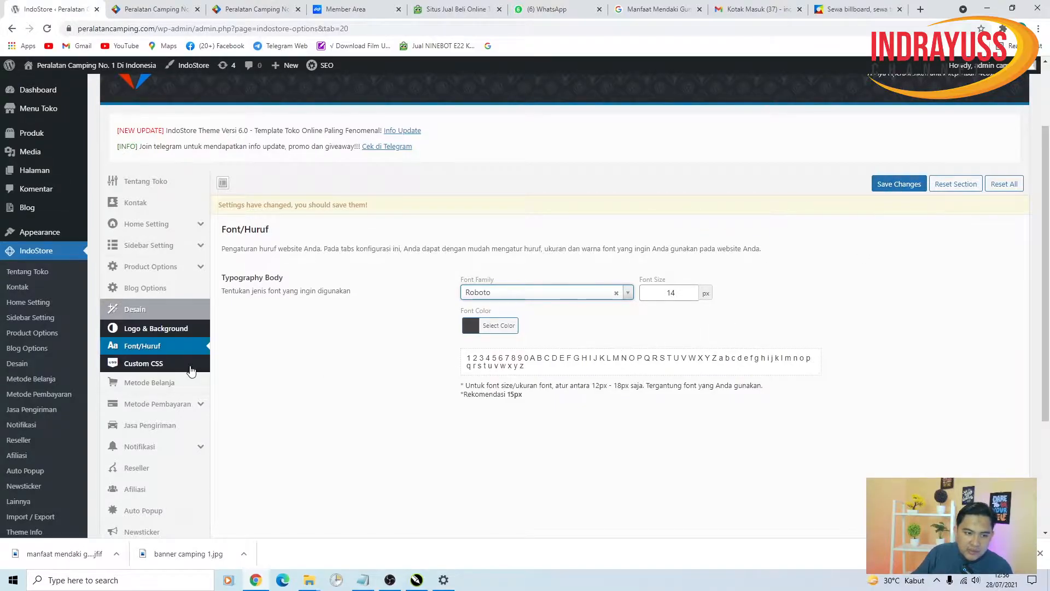
- Open the Custom CSS section, glance at the live storefront, and review the colour-class rules
{"action": "left_click", "coordinate": [169, 363]}
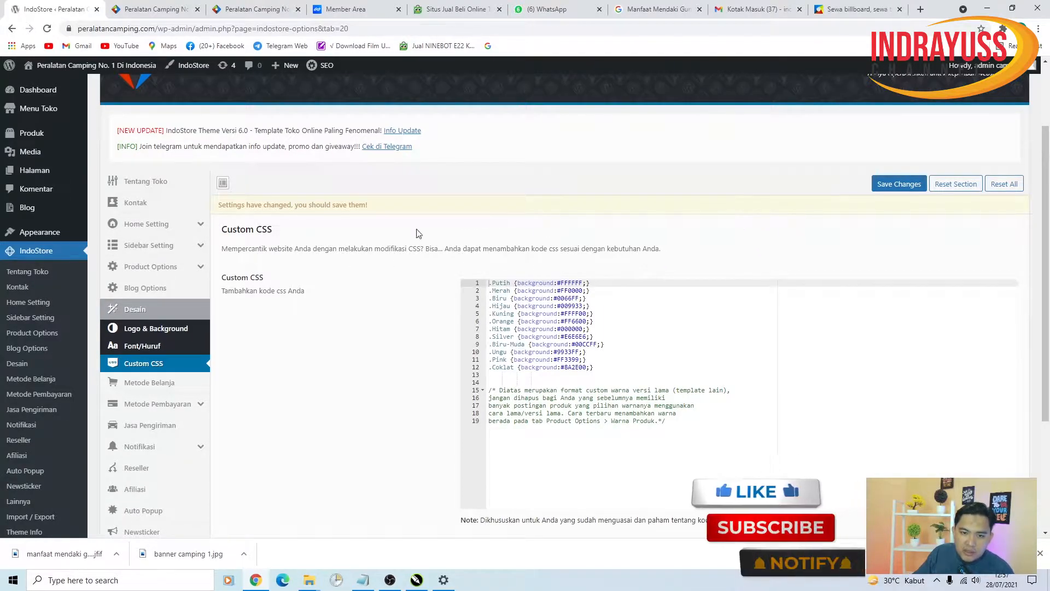
{"action": "left_click", "coordinate": [140, 9]}
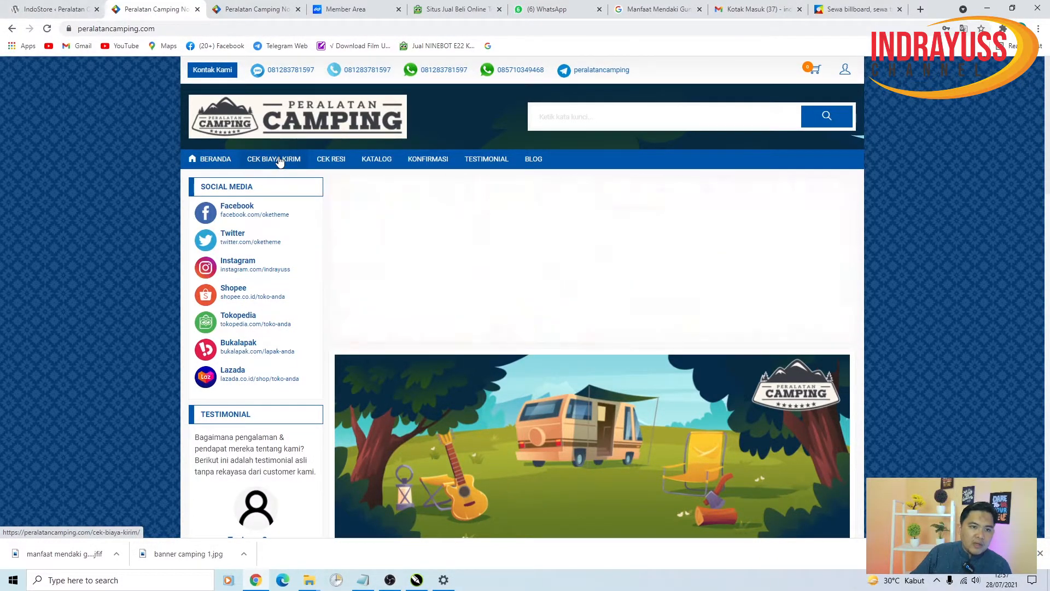
{"action": "left_click", "coordinate": [37, 9]}
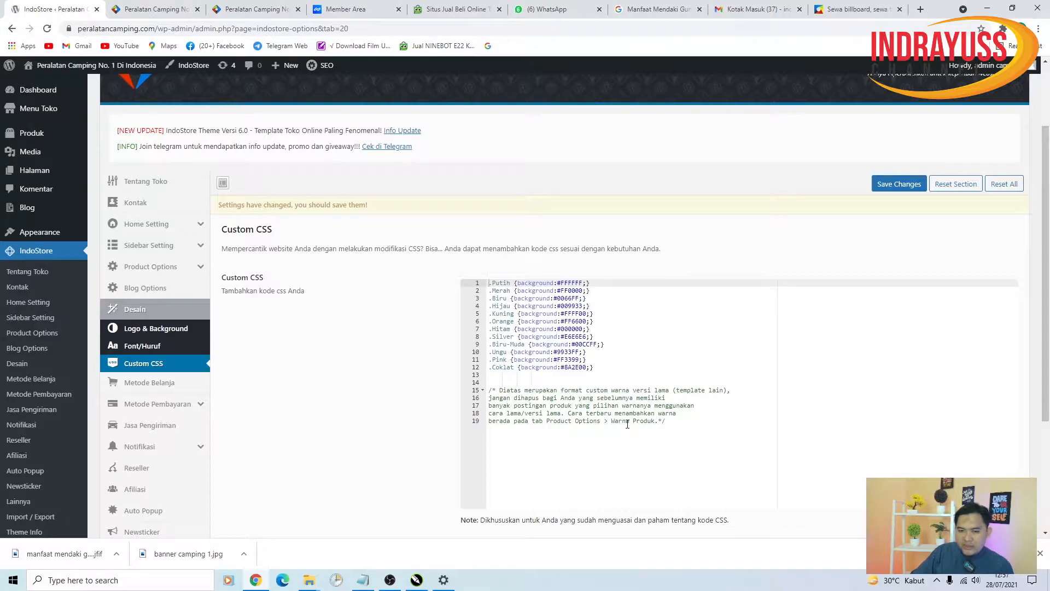
{"action": "scroll", "coordinate": [583, 367], "scroll_direction": "up", "scroll_amount": 1}
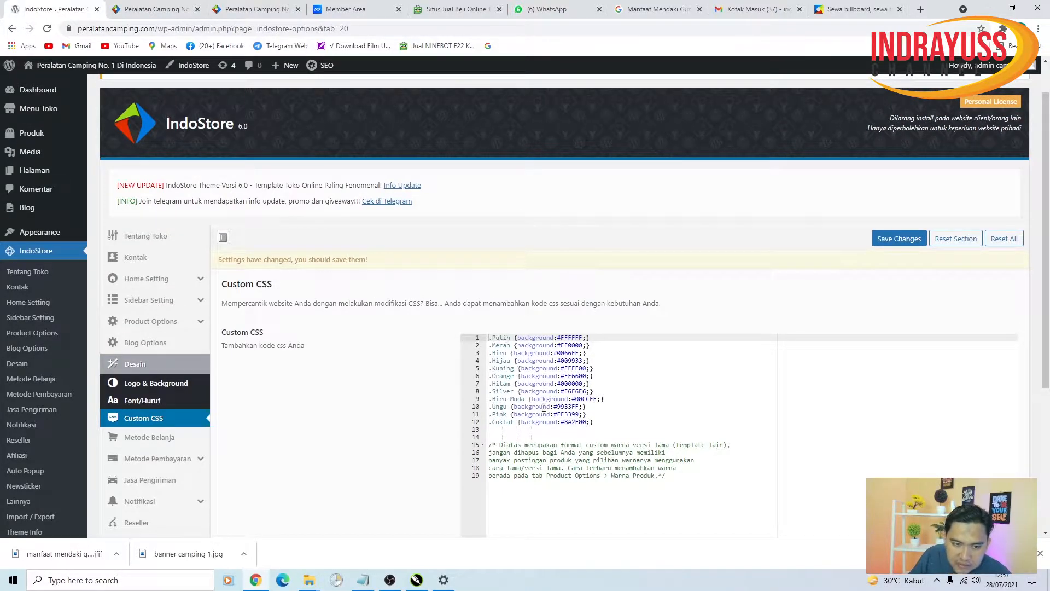
{"action": "scroll", "coordinate": [544, 407], "scroll_direction": "down", "scroll_amount": 3}
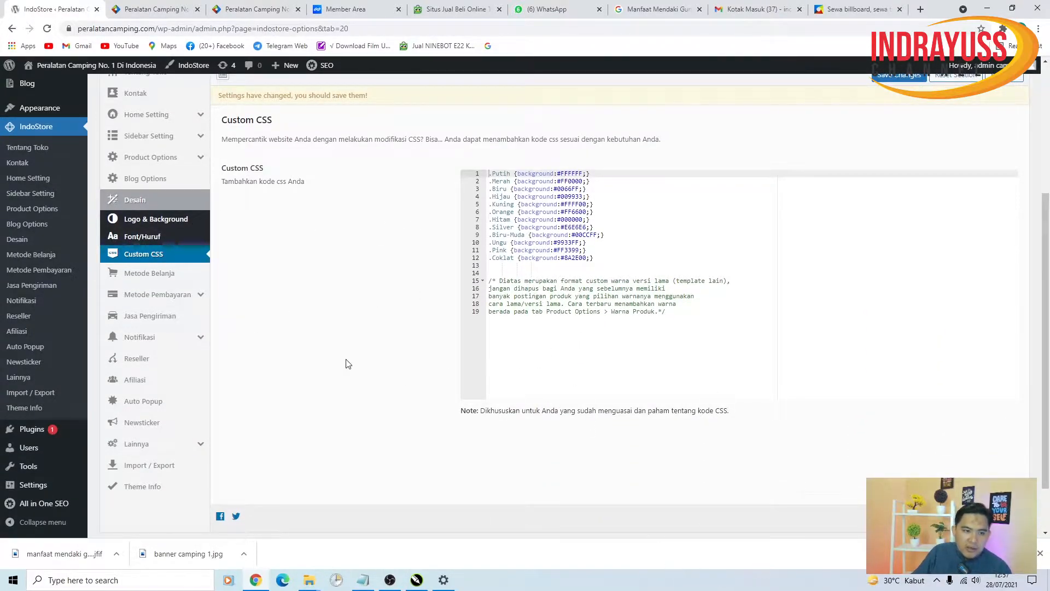
- Open the Metode Belanja settings, then scroll the live storefront down to the Produk Terbaru products
{"action": "left_click", "coordinate": [168, 274]}
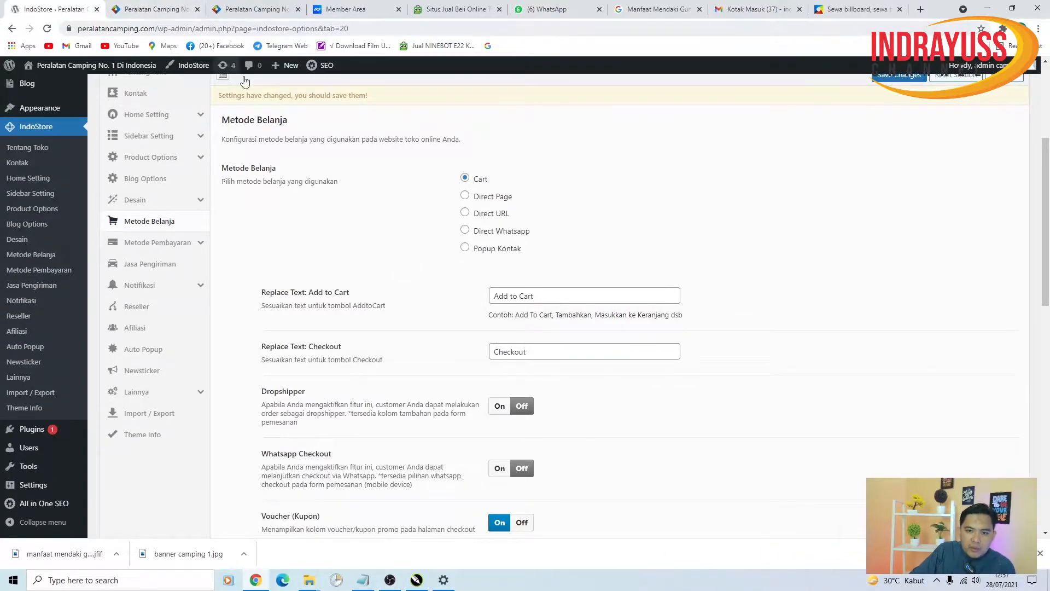
{"action": "left_click", "coordinate": [172, 10]}
{"action": "scroll", "coordinate": [744, 406], "scroll_direction": "down", "scroll_amount": 10}
{"action": "scroll", "coordinate": [744, 406], "scroll_direction": "down", "scroll_amount": 5}
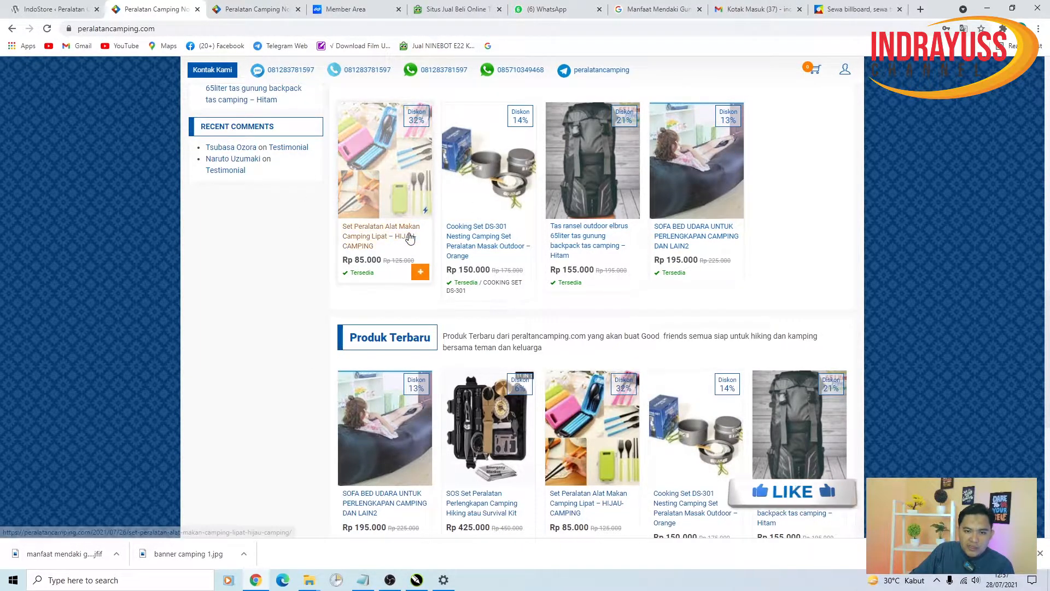
- Open the HIJAU-CAMPING cutlery set page, lower its quantity to 1, and return to the admin
{"action": "left_click", "coordinate": [373, 228]}
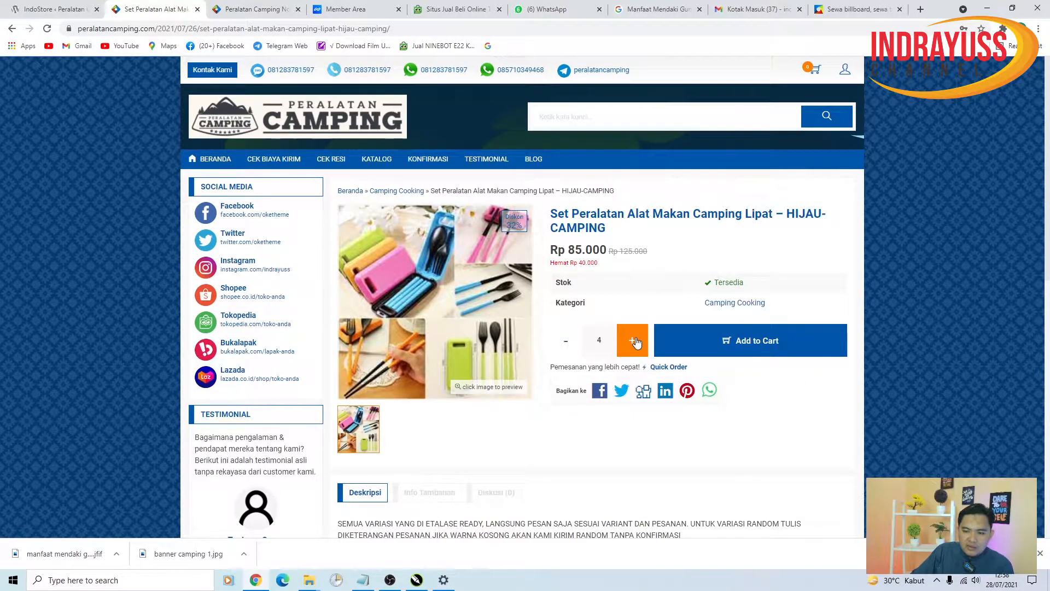
{"action": "left_click", "coordinate": [564, 346]}
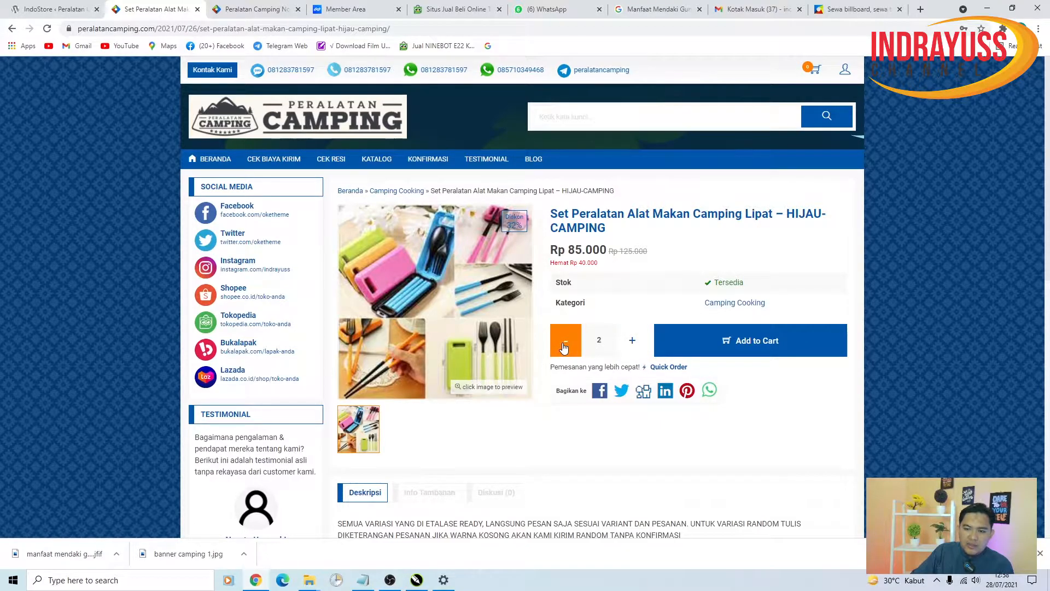
{"action": "left_click", "coordinate": [564, 343]}
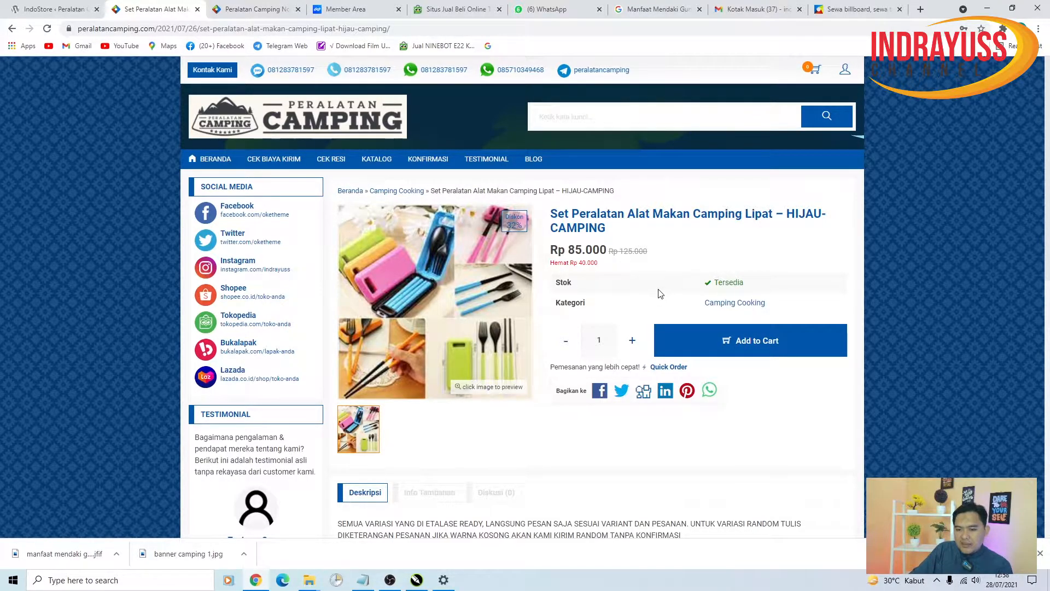
{"action": "left_click", "coordinate": [55, 6]}
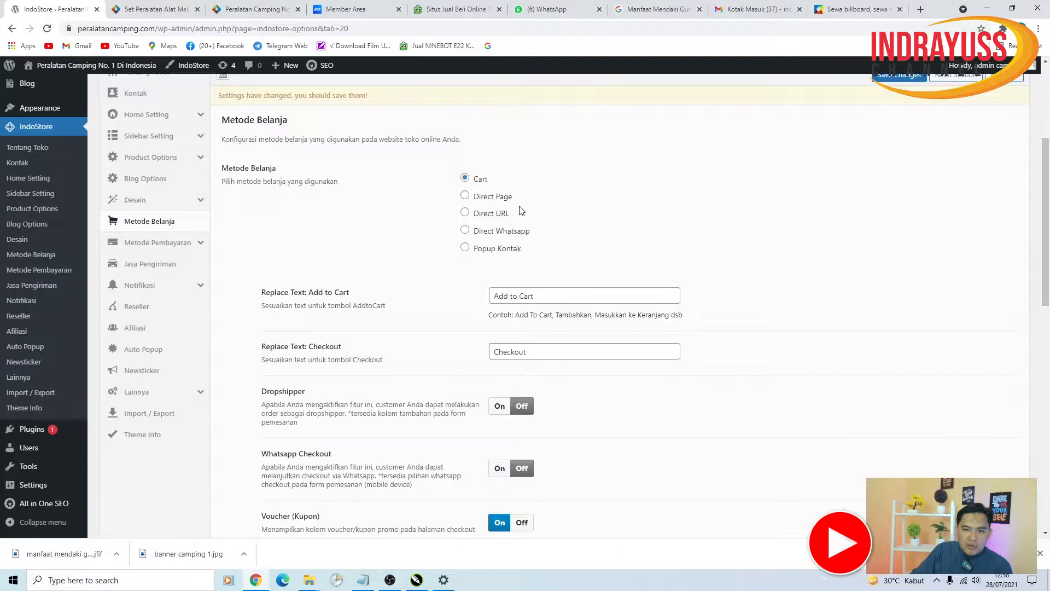
- Try the Direct URL and Direct Whatsapp shopping methods, selecting the Whatsapp number field's contents
{"action": "left_click", "coordinate": [466, 213]}
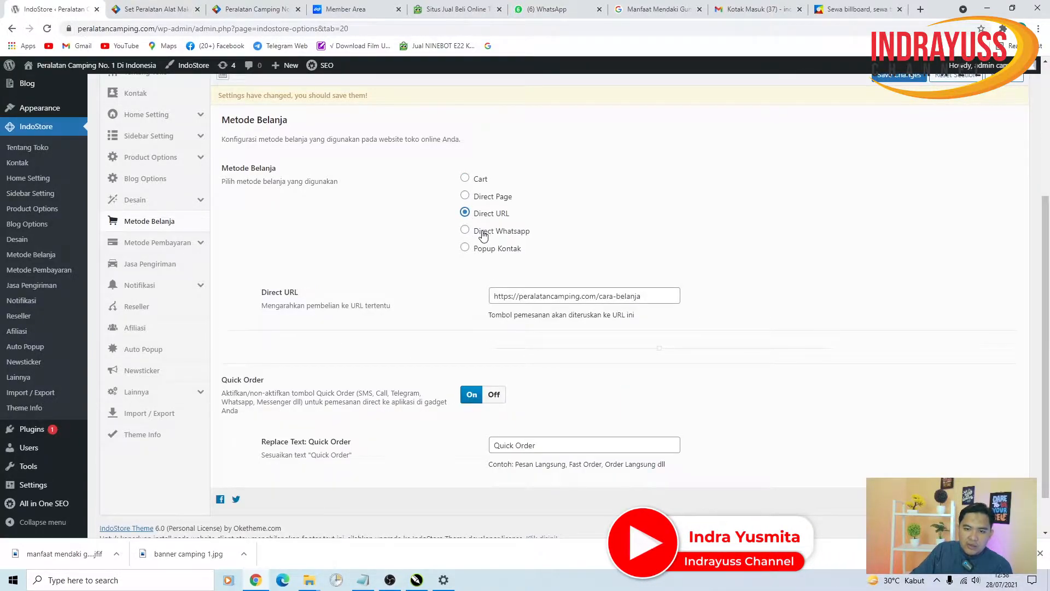
{"action": "left_click", "coordinate": [483, 235]}
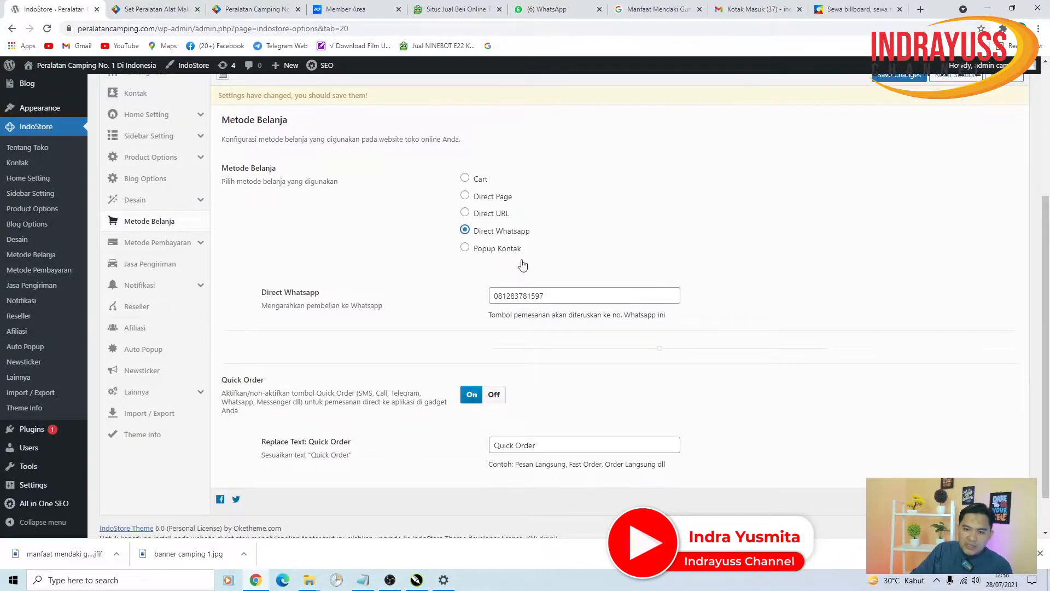
{"action": "left_click", "coordinate": [564, 300]}
{"action": "left_click_drag", "start_coordinate": [564, 299], "coordinate": [464, 305]}
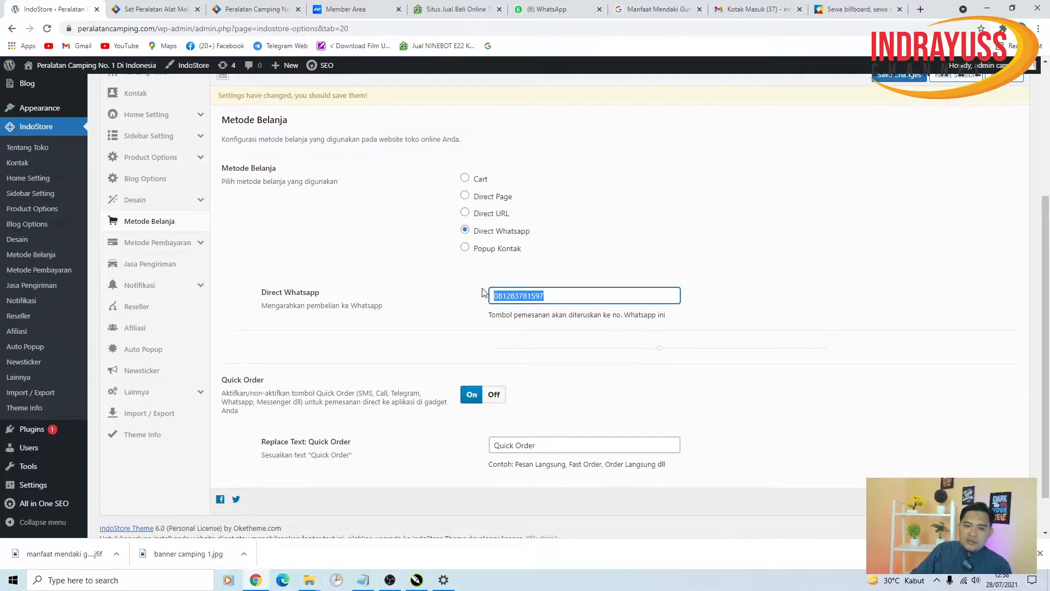
{"action": "left_click", "coordinate": [153, 9]}
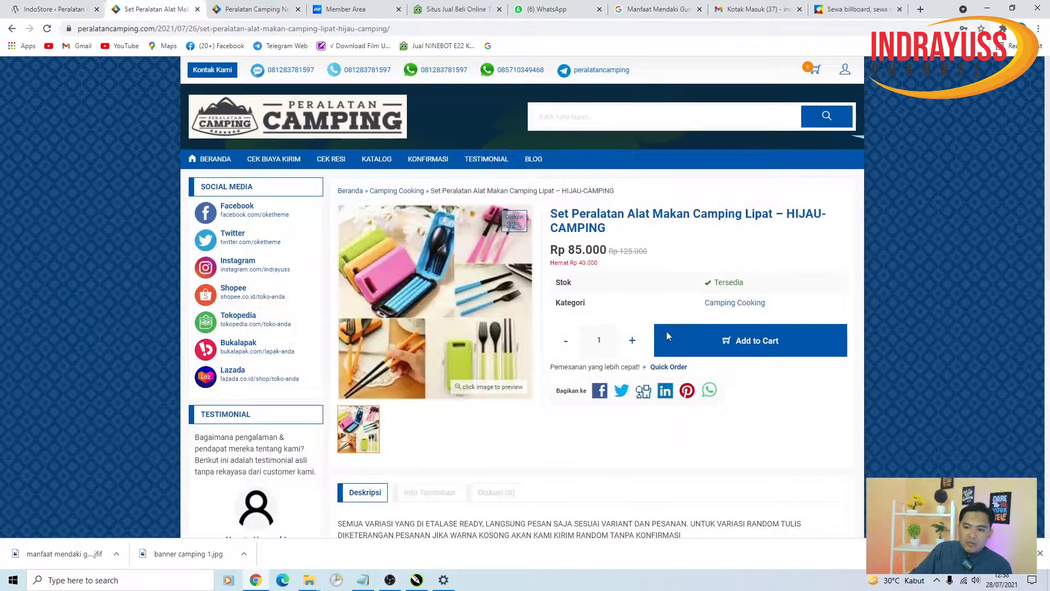
{"action": "left_click", "coordinate": [67, 10]}
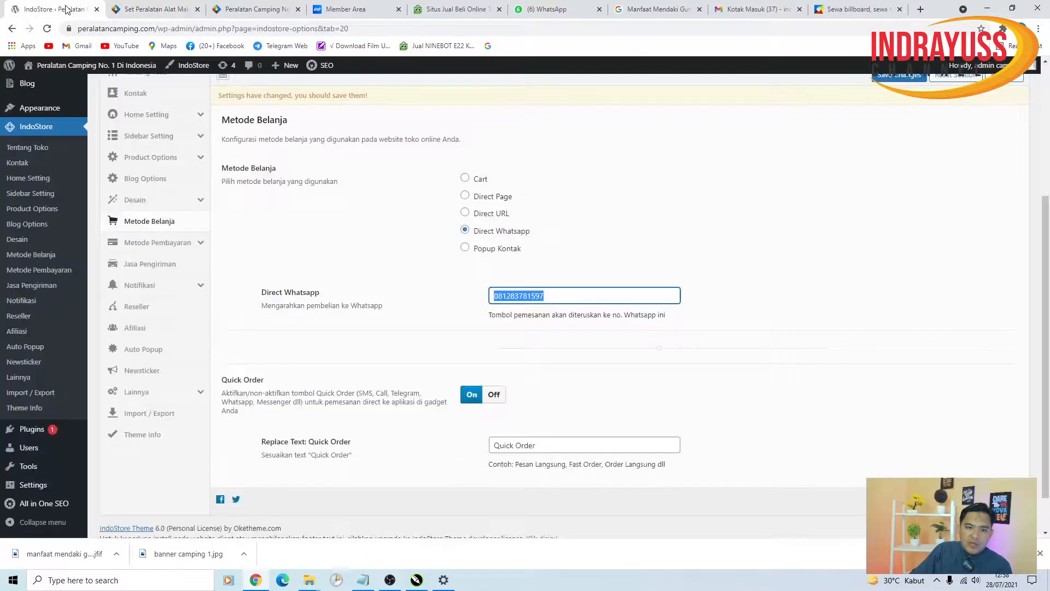
- Settle the shopping method back on Cart and save the Metode Belanja settings
{"action": "left_click", "coordinate": [466, 178]}
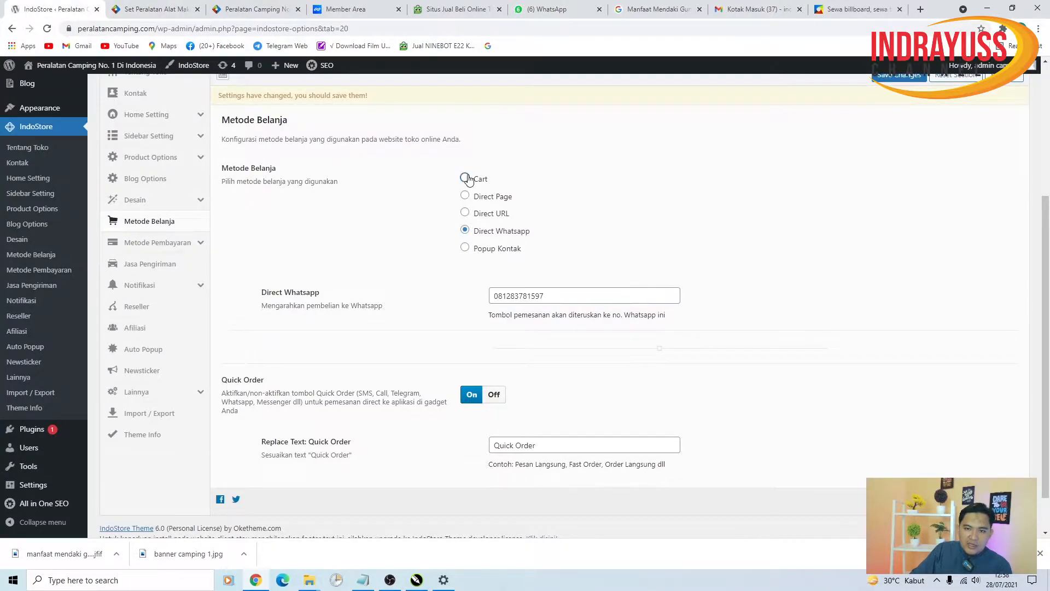
{"action": "left_click", "coordinate": [466, 230]}
{"action": "left_click", "coordinate": [464, 178]}
{"action": "left_click", "coordinate": [465, 231]}
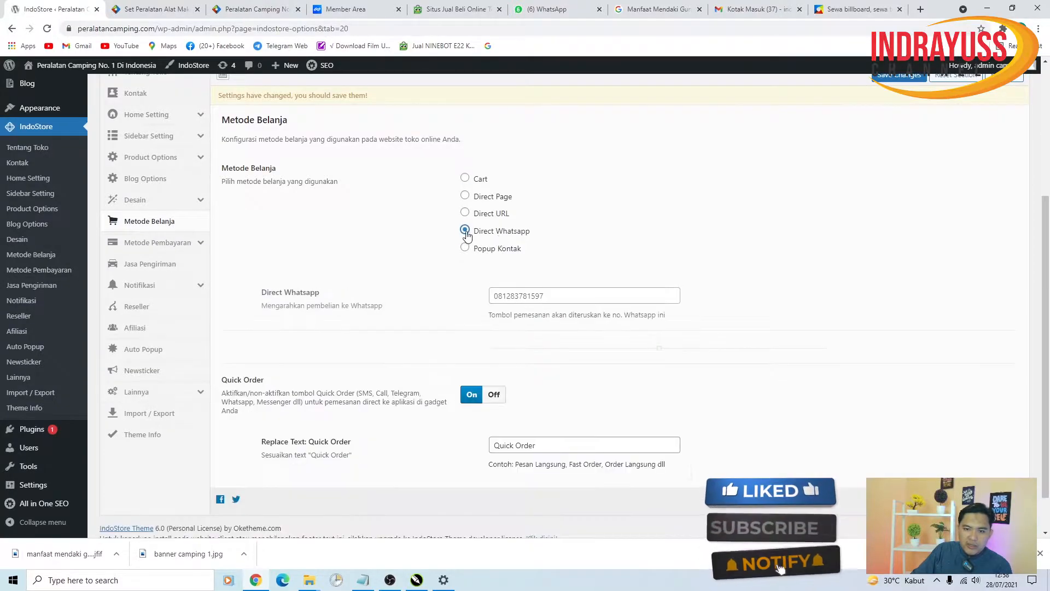
{"action": "left_click", "coordinate": [464, 178]}
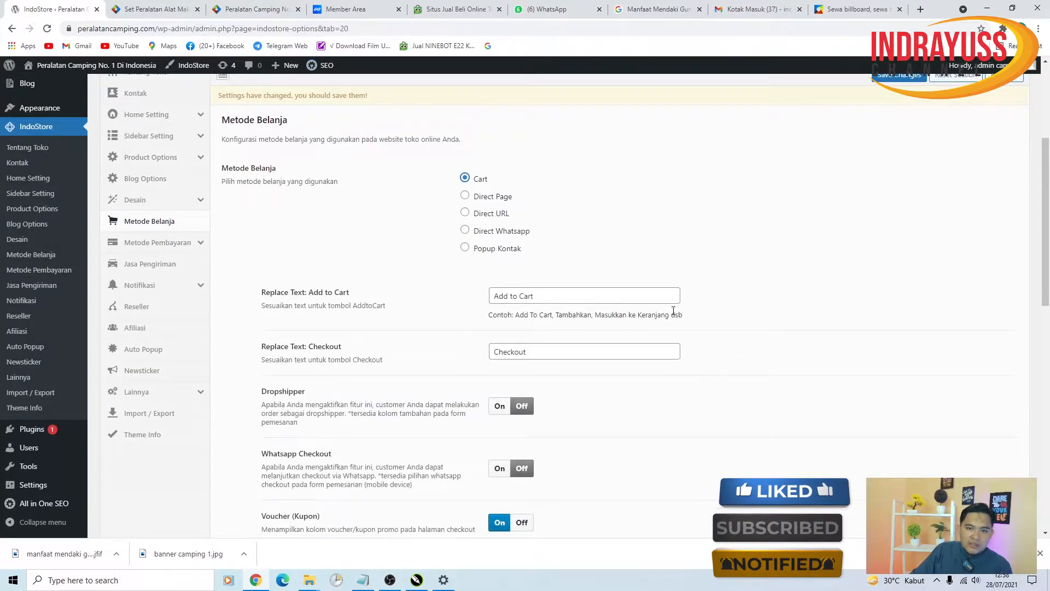
{"action": "scroll", "coordinate": [673, 311], "scroll_direction": "up", "scroll_amount": 2}
{"action": "left_click", "coordinate": [898, 184]}
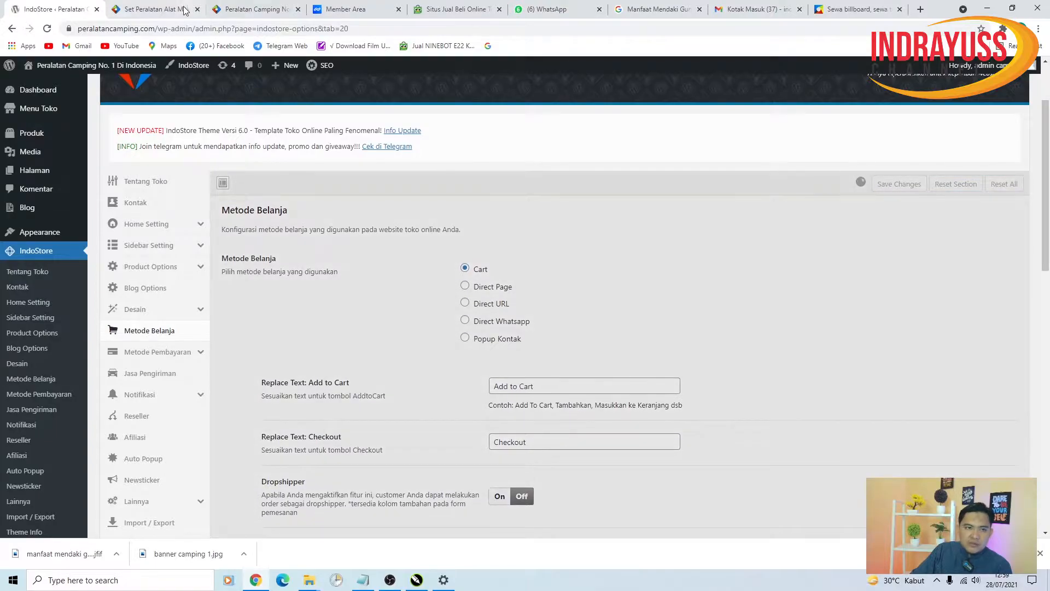
{"action": "left_click", "coordinate": [185, 11]}
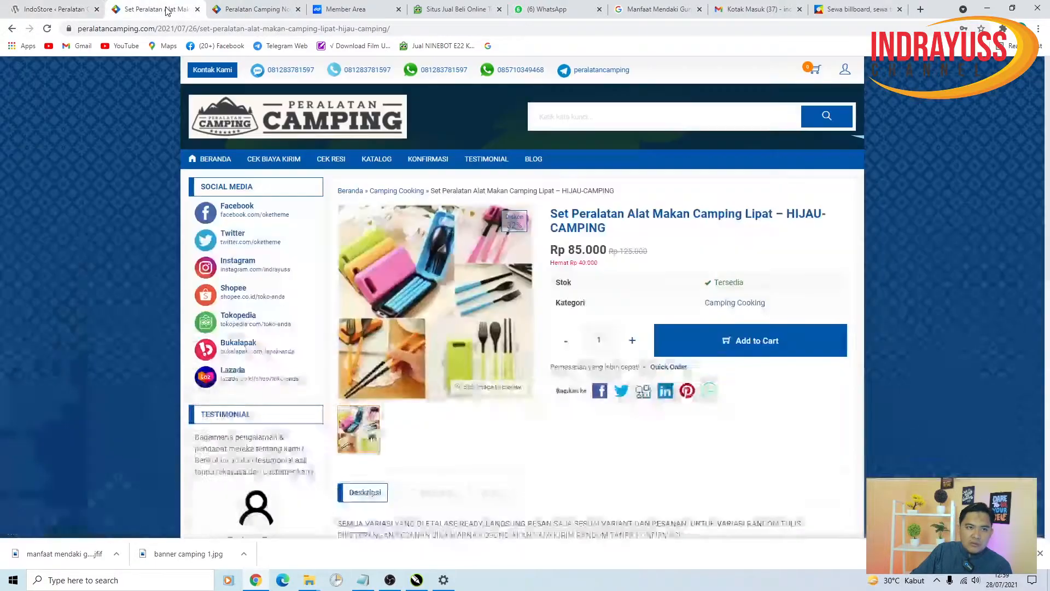
- Add the HIJAU-CAMPING cutlery set to the cart and check out at Rp 85.000
{"action": "left_click", "coordinate": [776, 347]}
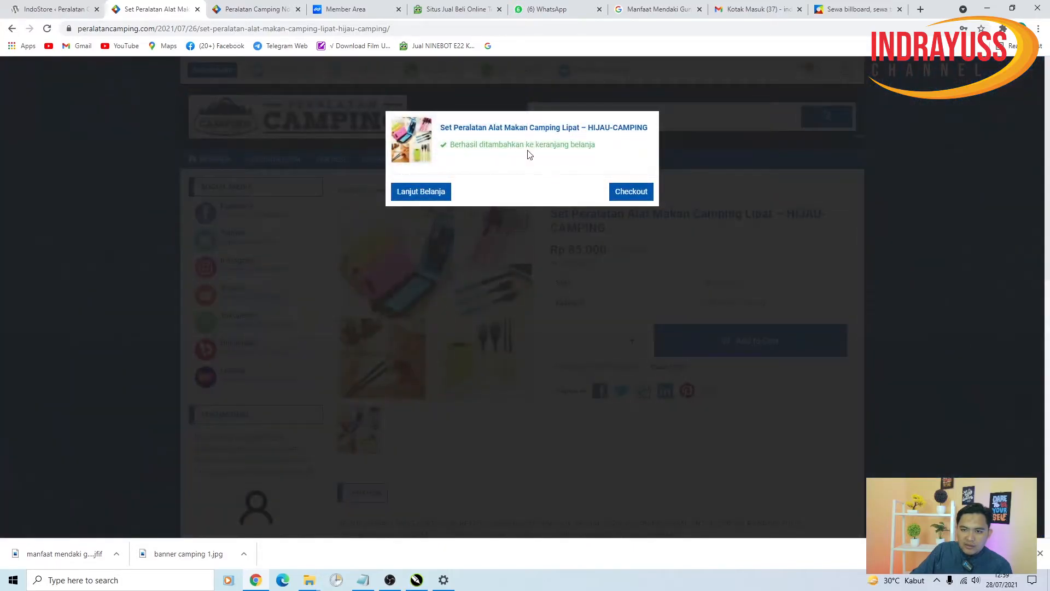
{"action": "left_click", "coordinate": [629, 194]}
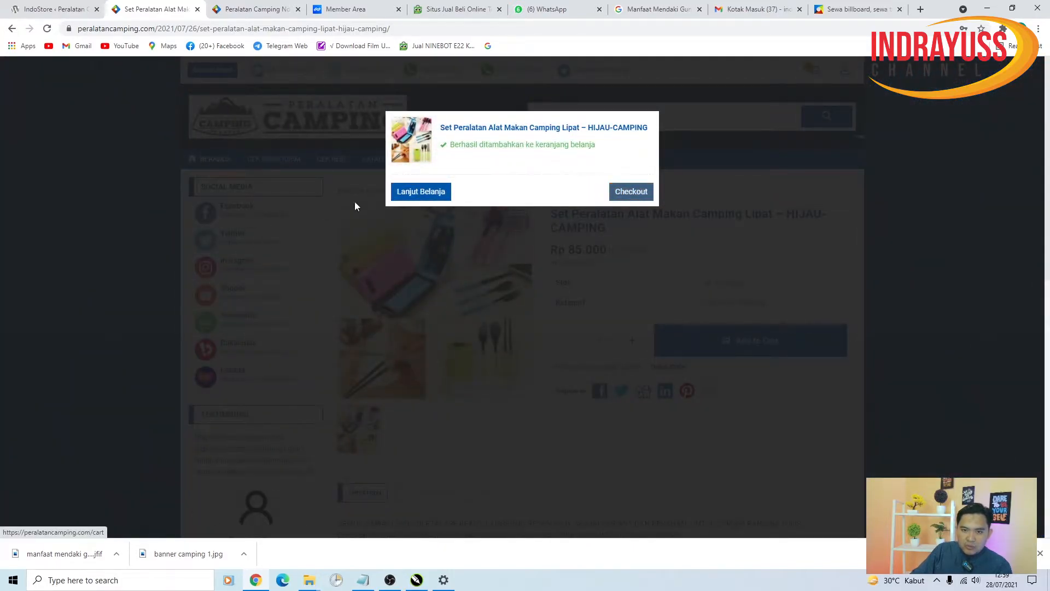
{"action": "left_click", "coordinate": [626, 196]}
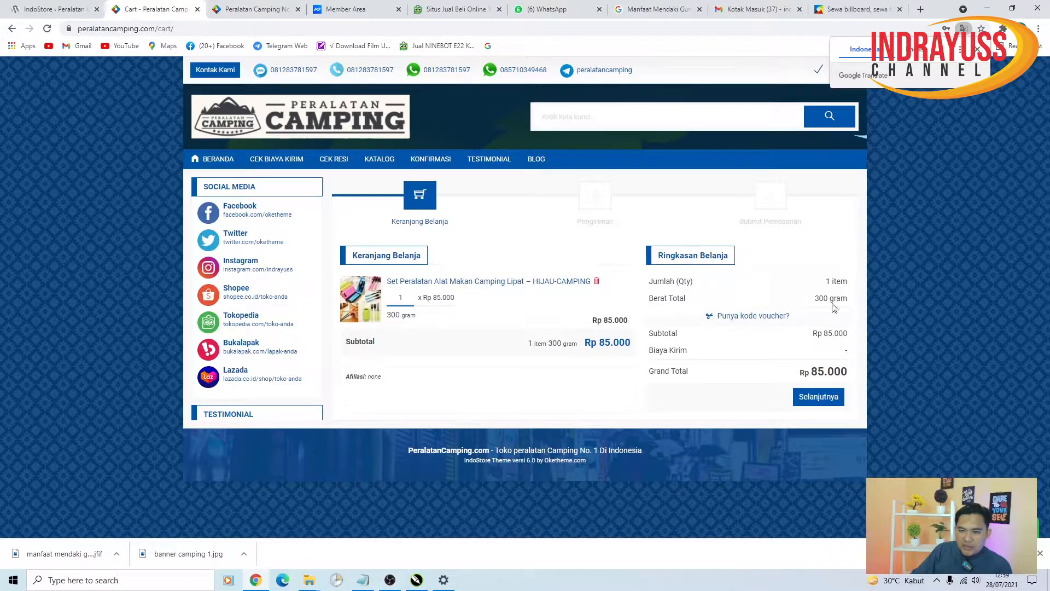
{"action": "left_click", "coordinate": [825, 403]}
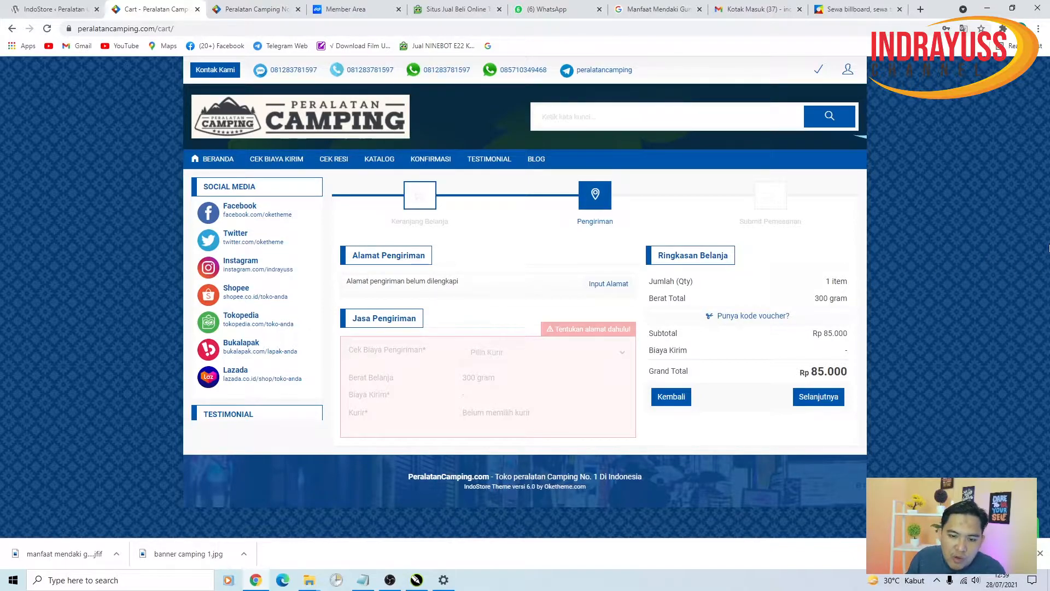
- Open the Alamat Pengiriman shipping address form
{"action": "left_click", "coordinate": [602, 286]}
- Enter the recipient's name and phone number in the shipping form
{"action": "left_click", "coordinate": [526, 229]}
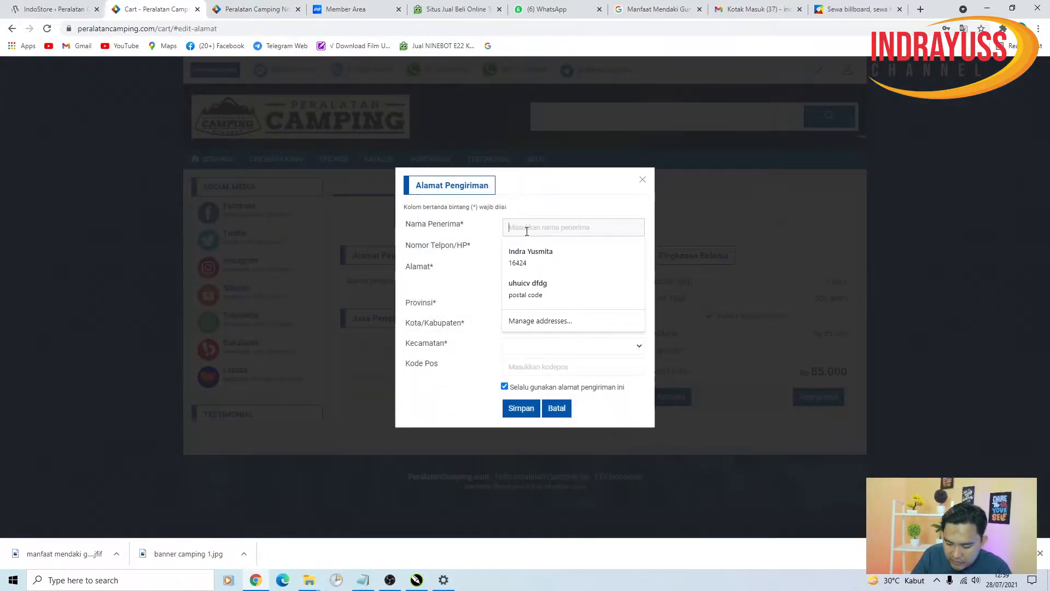
{"action": "type", "text": "andi"}
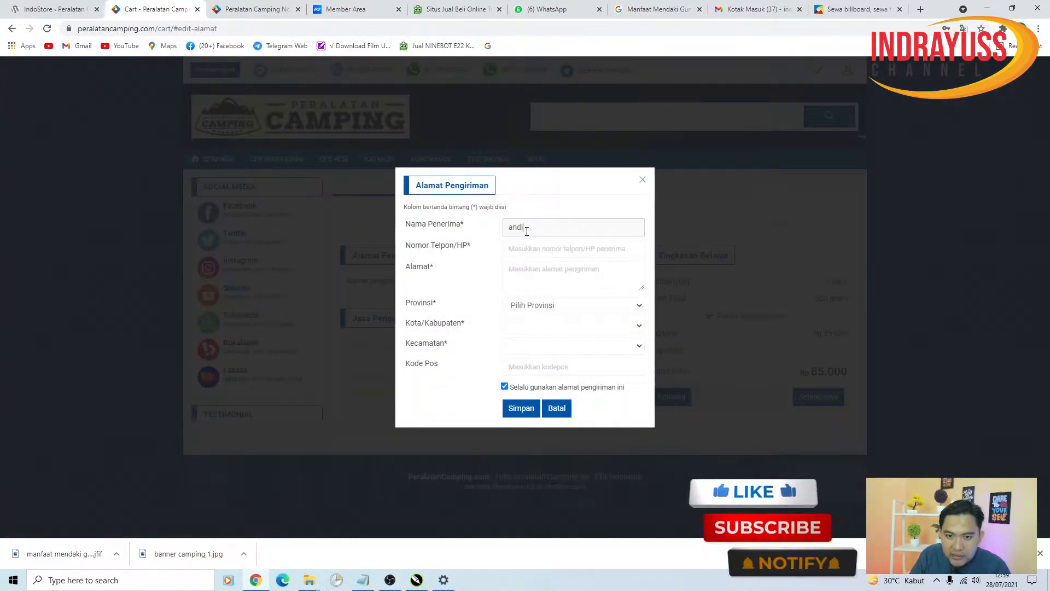
{"action": "key", "text": "Tab"}
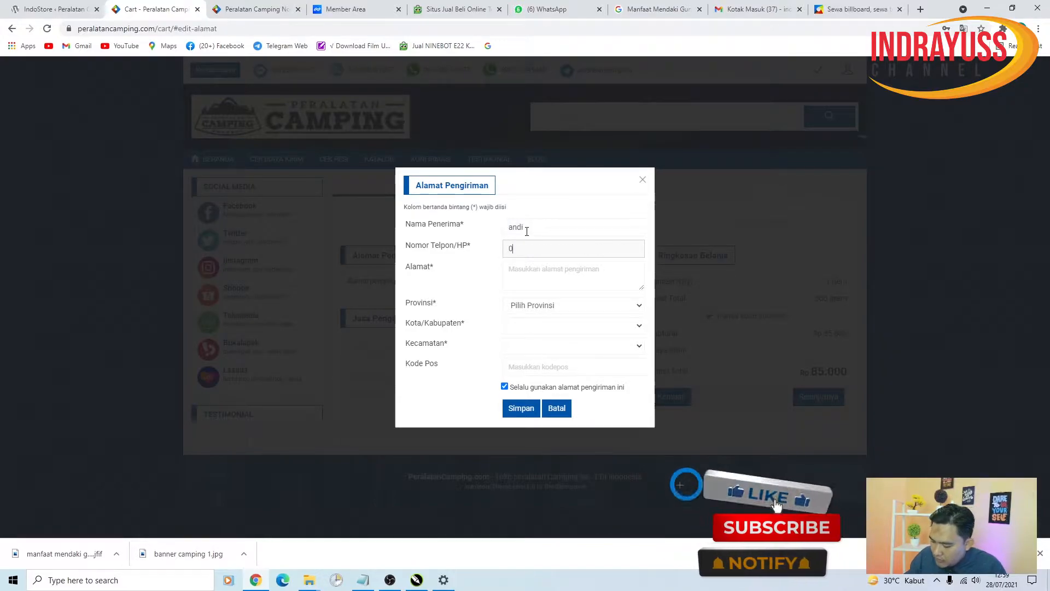
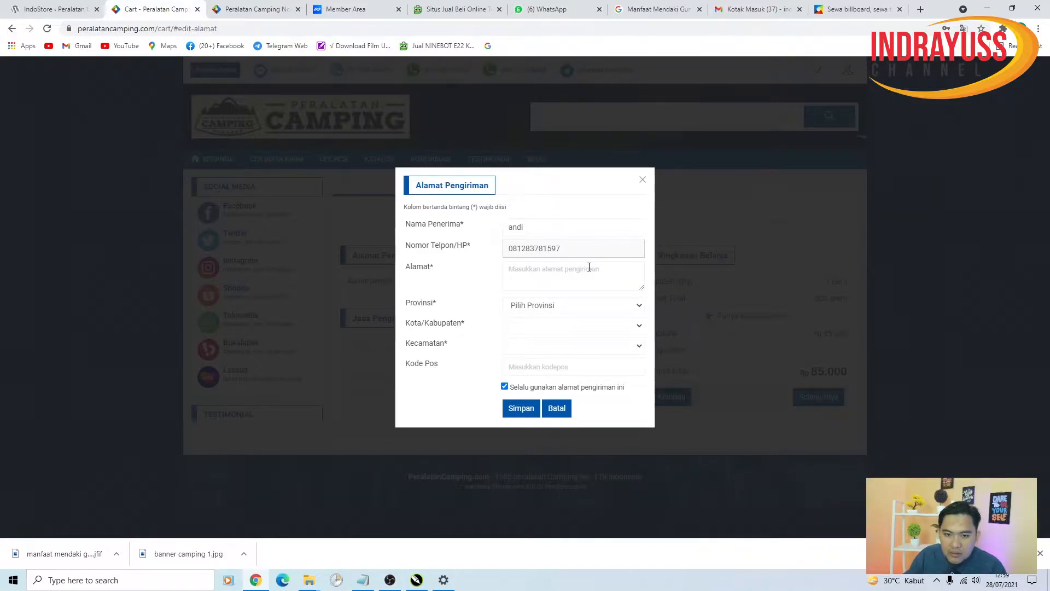
- Type the recipient's street address into Alamat, dismissing the autofill suggestions
{"action": "left_click", "coordinate": [589, 268]}
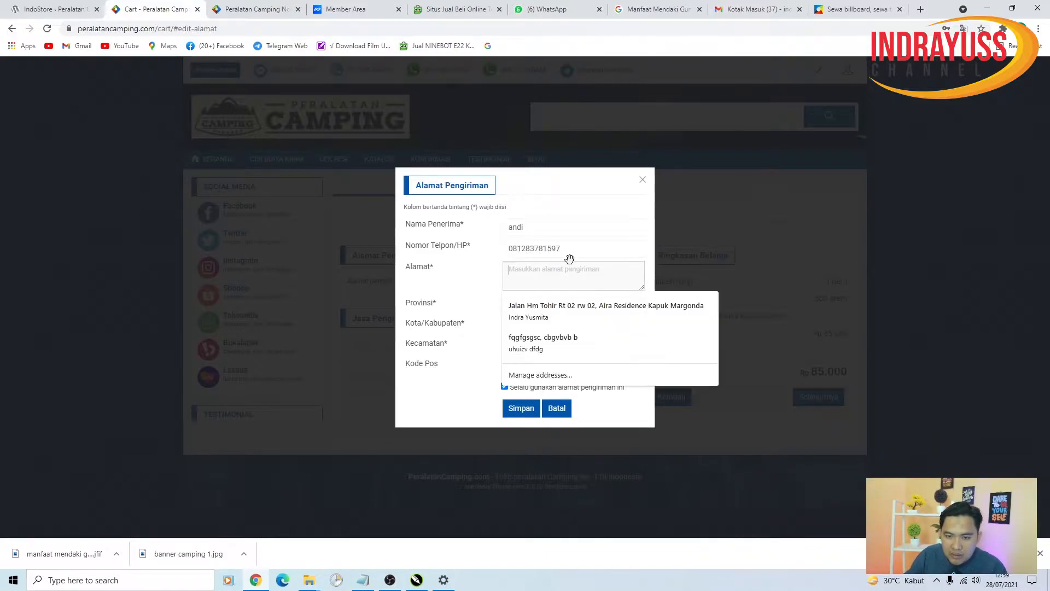
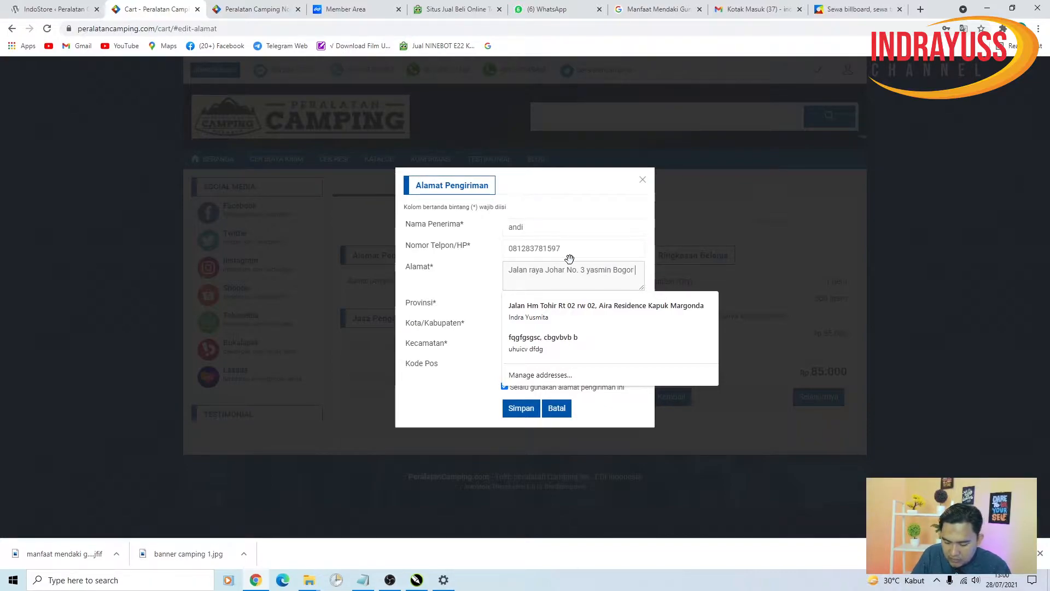
{"action": "left_click", "coordinate": [555, 280]}
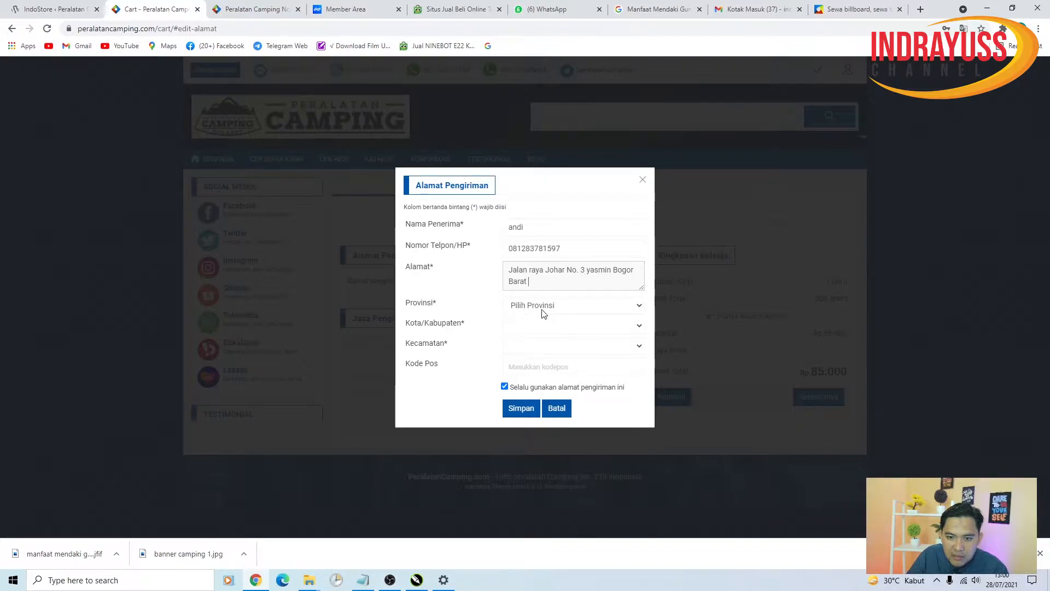
{"action": "left_click", "coordinate": [543, 310]}
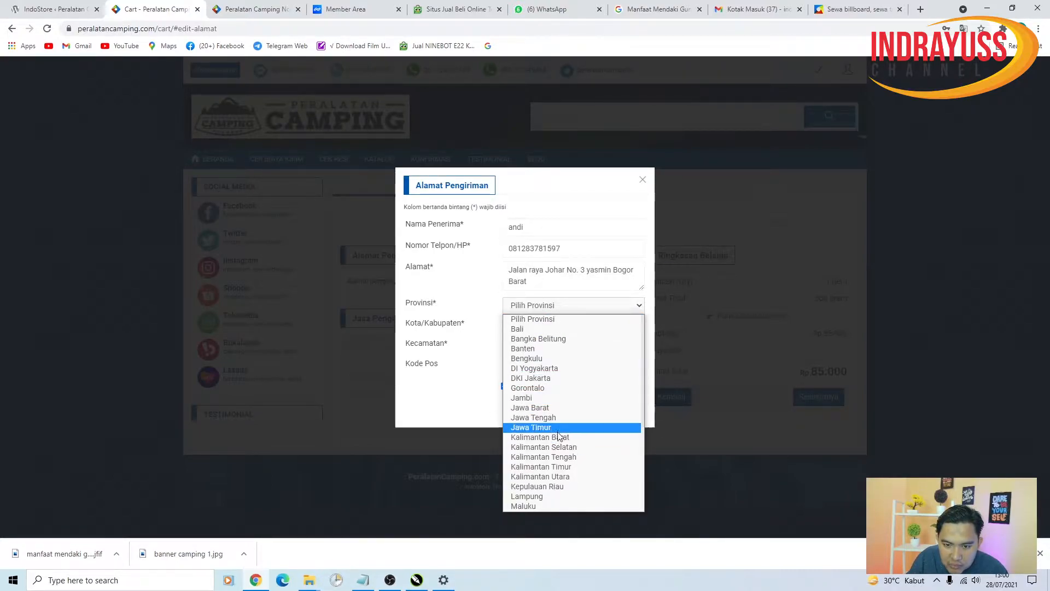
- Choose Jawa Barat, Kota Bogor and Kec. Bogor Barat - Kota, enter the postal code, and save
{"action": "left_click", "coordinate": [547, 407]}
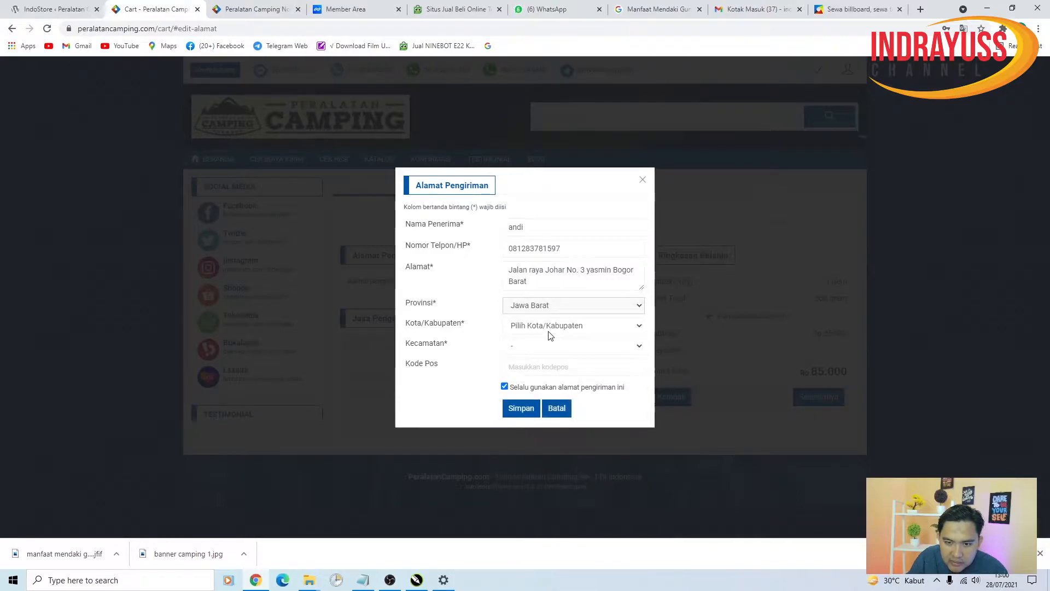
{"action": "left_click", "coordinate": [550, 328]}
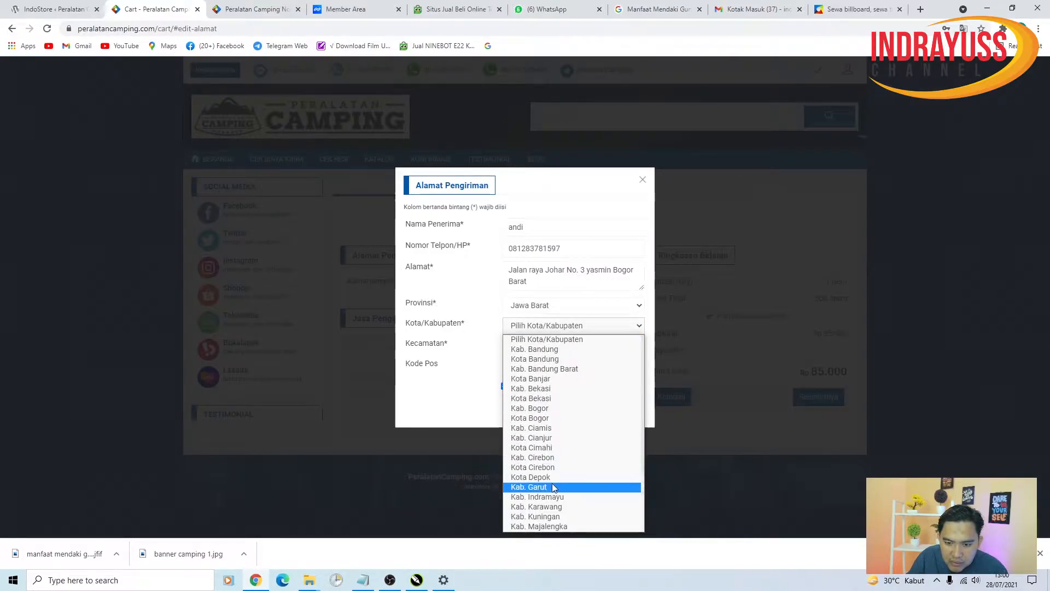
{"action": "left_click", "coordinate": [546, 417]}
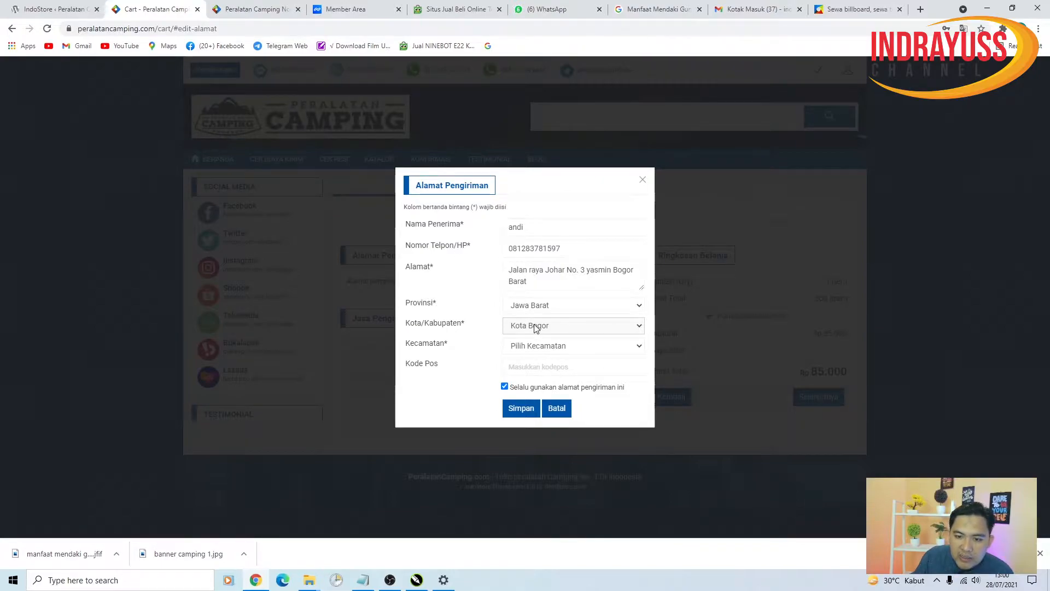
{"action": "left_click", "coordinate": [528, 347]}
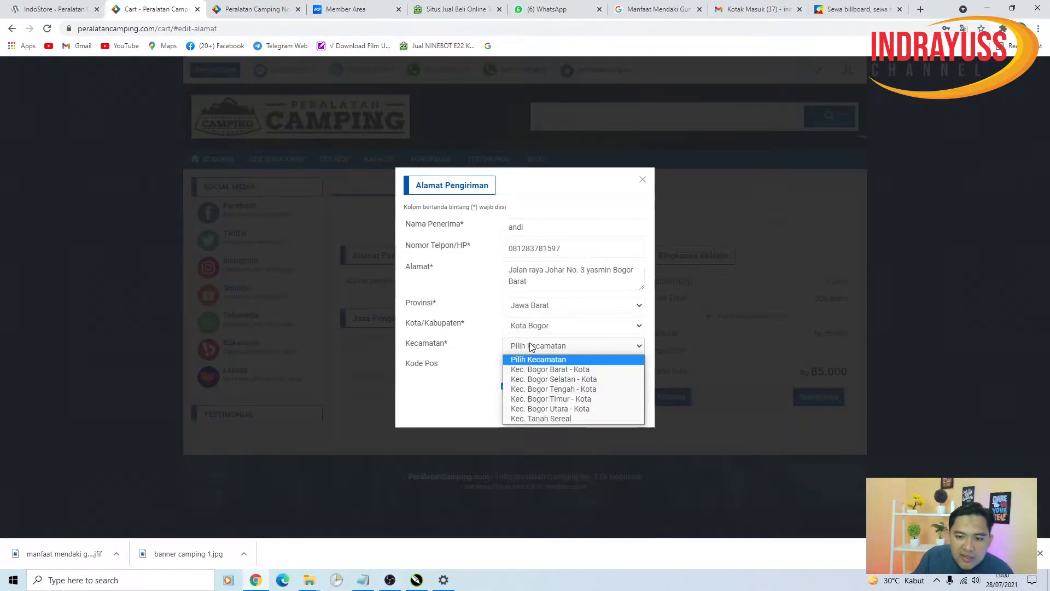
{"action": "left_click", "coordinate": [554, 370]}
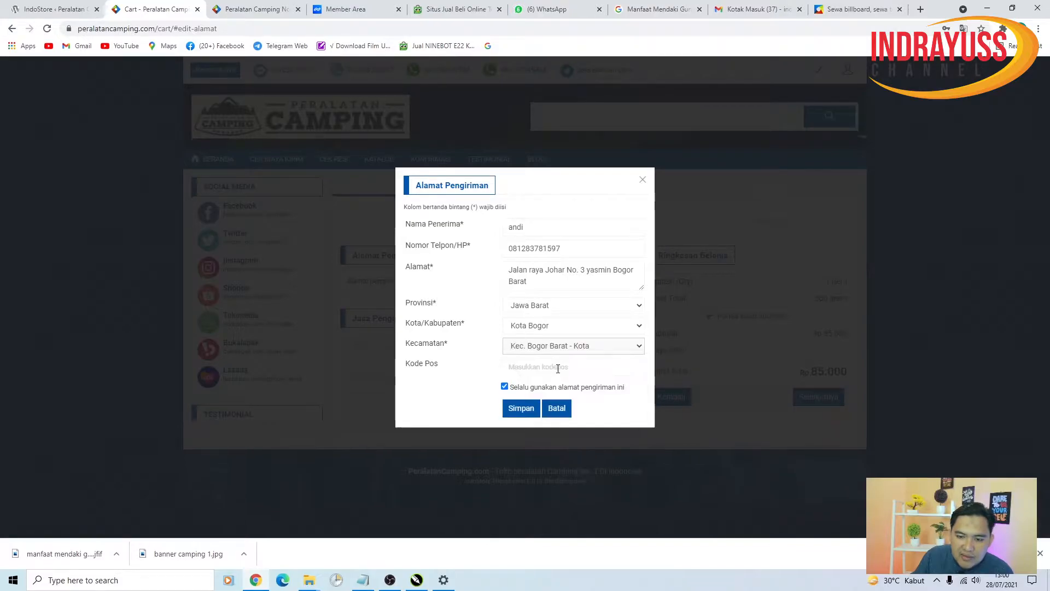
{"action": "left_click", "coordinate": [533, 372]}
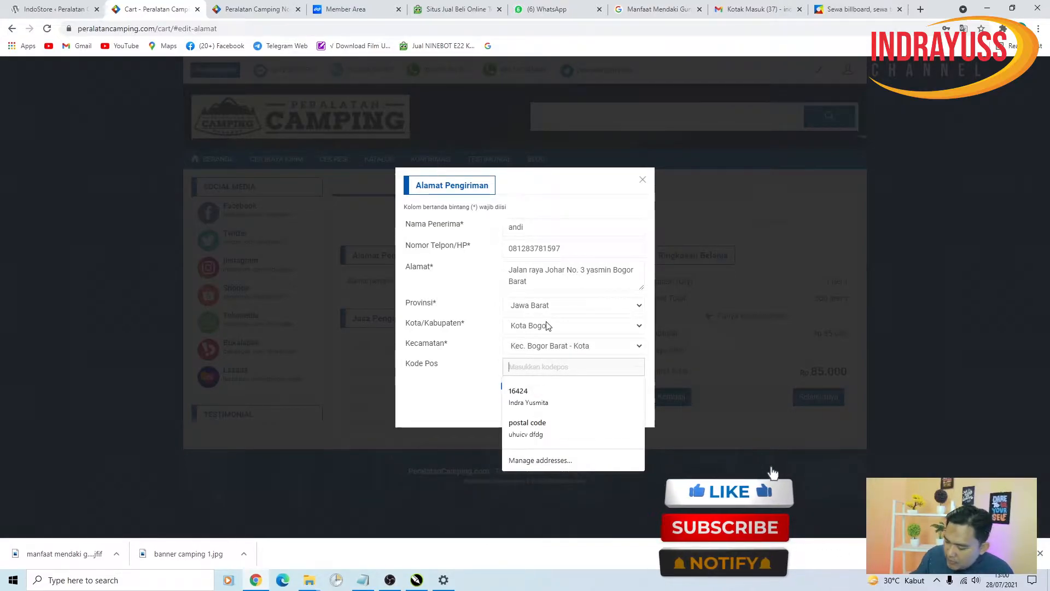
{"action": "type", "text": "16878"}
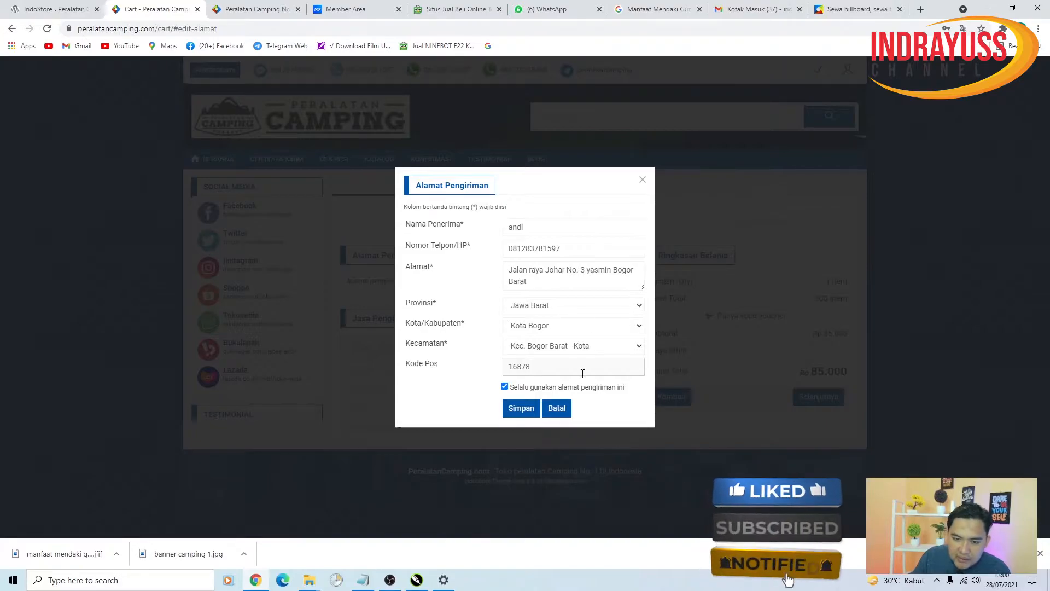
{"action": "left_click", "coordinate": [521, 408]}
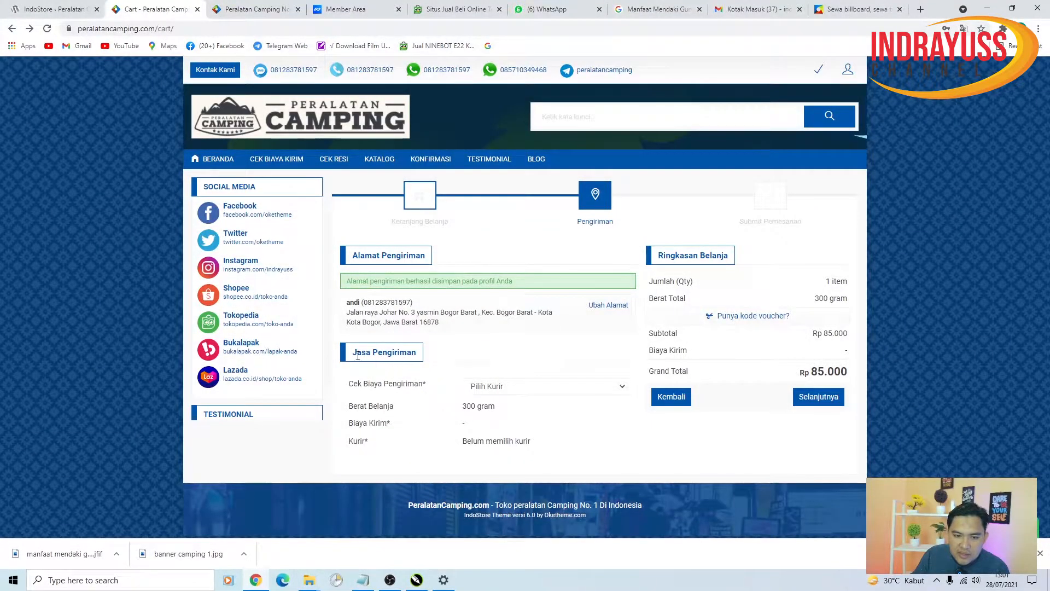
- Choose JNE courier with JNE (YES) delivery at Rp 18.000, then continue to order submission
{"action": "left_click", "coordinate": [500, 388]}
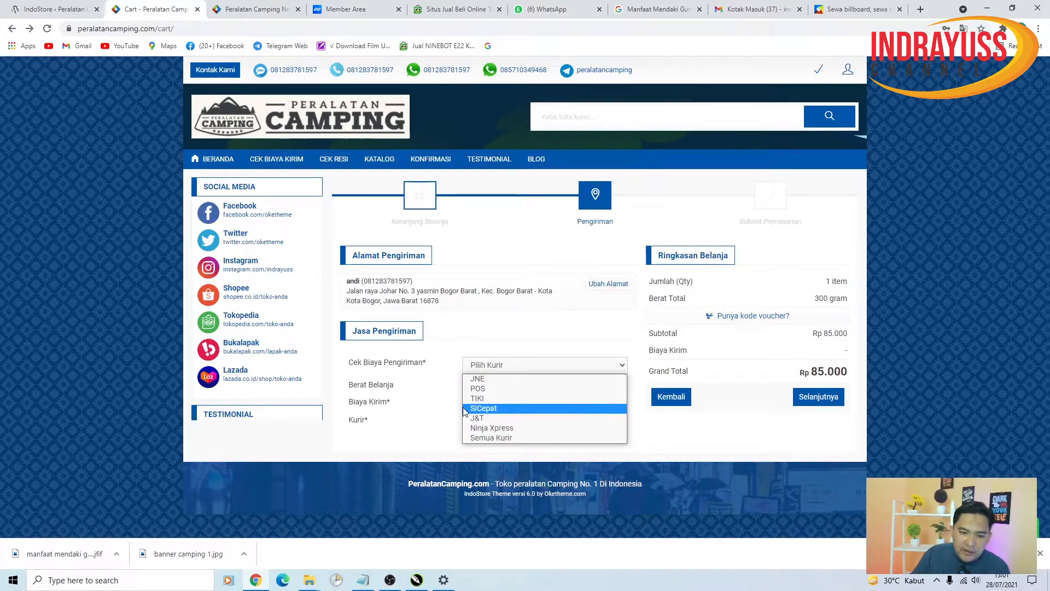
{"action": "left_click", "coordinate": [496, 384]}
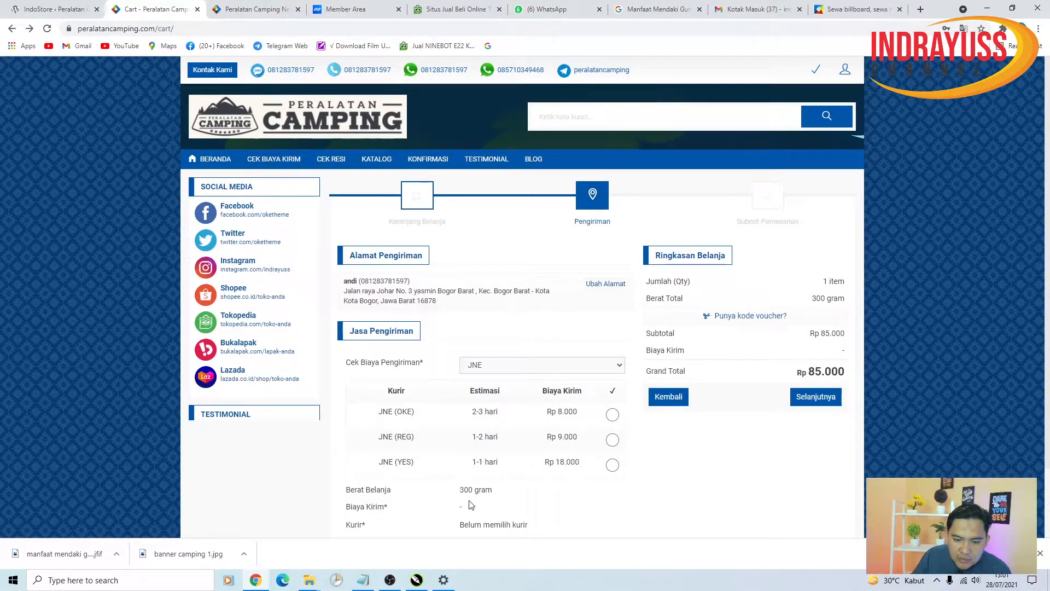
{"action": "scroll", "coordinate": [499, 508], "scroll_direction": "down", "scroll_amount": 1}
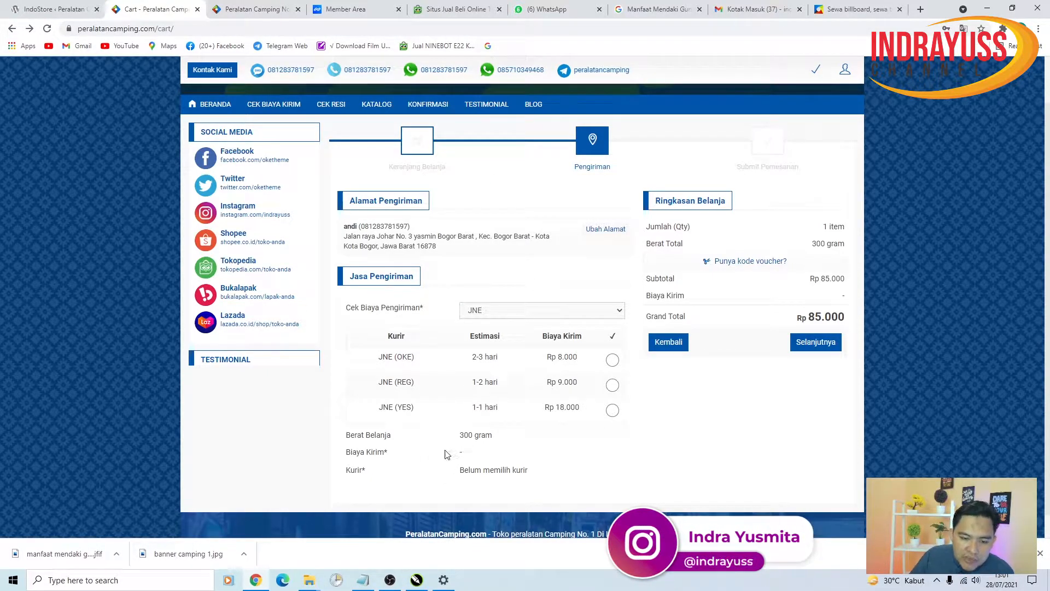
{"action": "scroll", "coordinate": [525, 290], "scroll_direction": "up", "scroll_amount": 1}
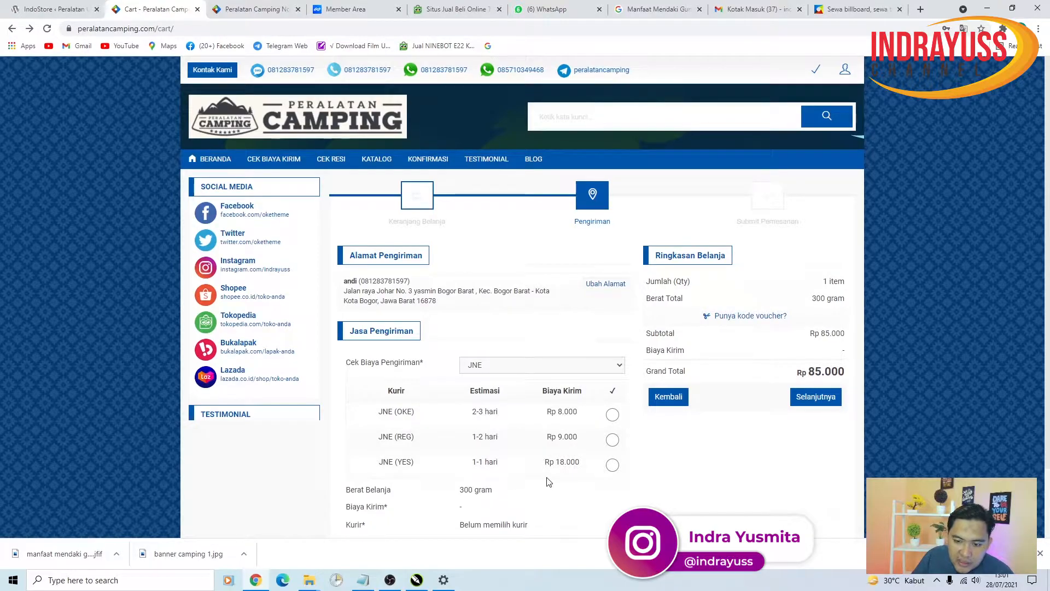
{"action": "left_click", "coordinate": [612, 419]}
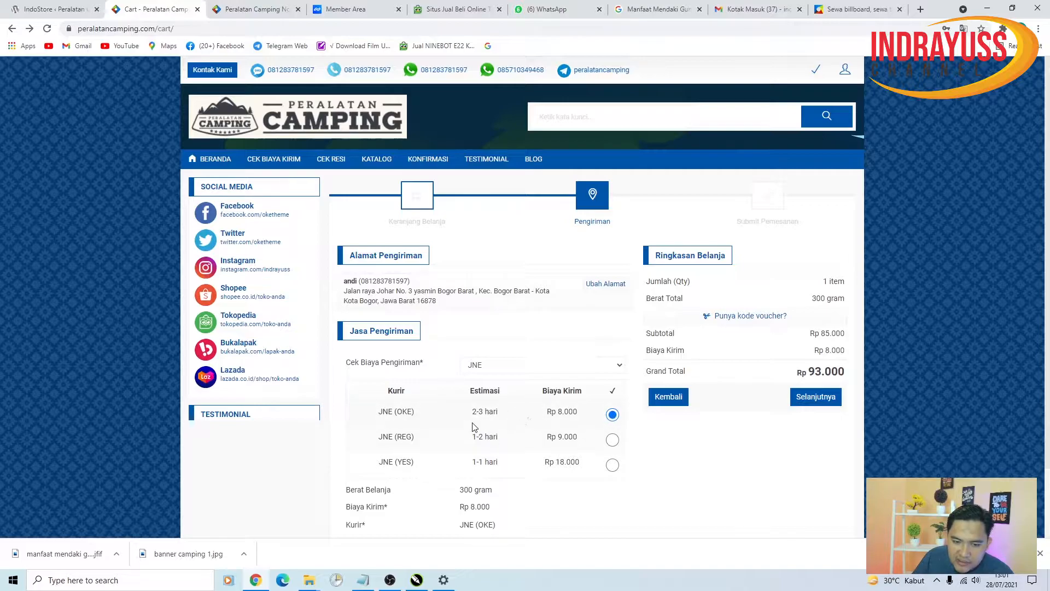
{"action": "left_click", "coordinate": [612, 466]}
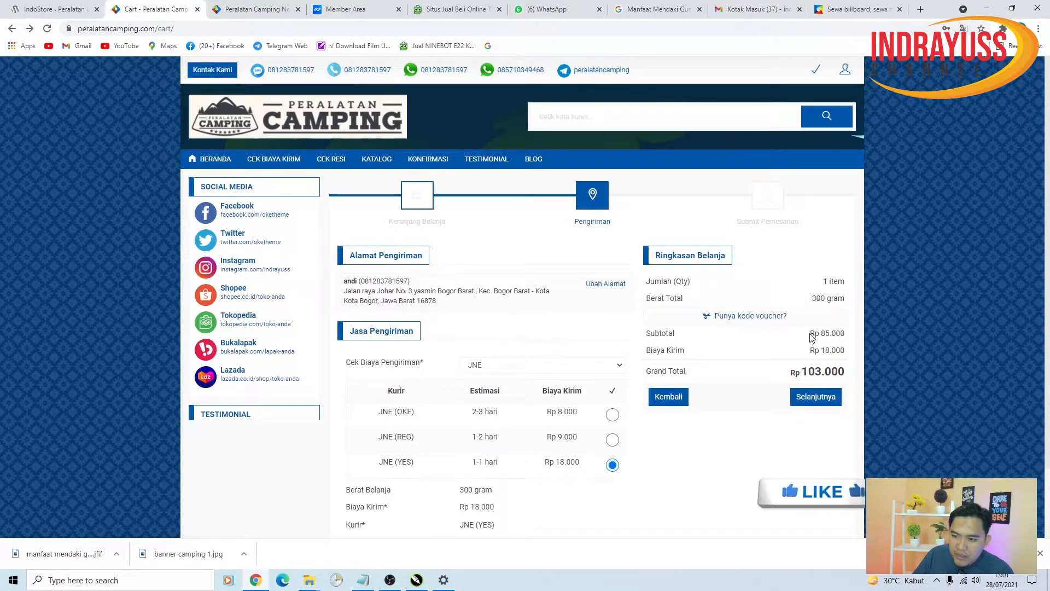
{"action": "left_click", "coordinate": [813, 393]}
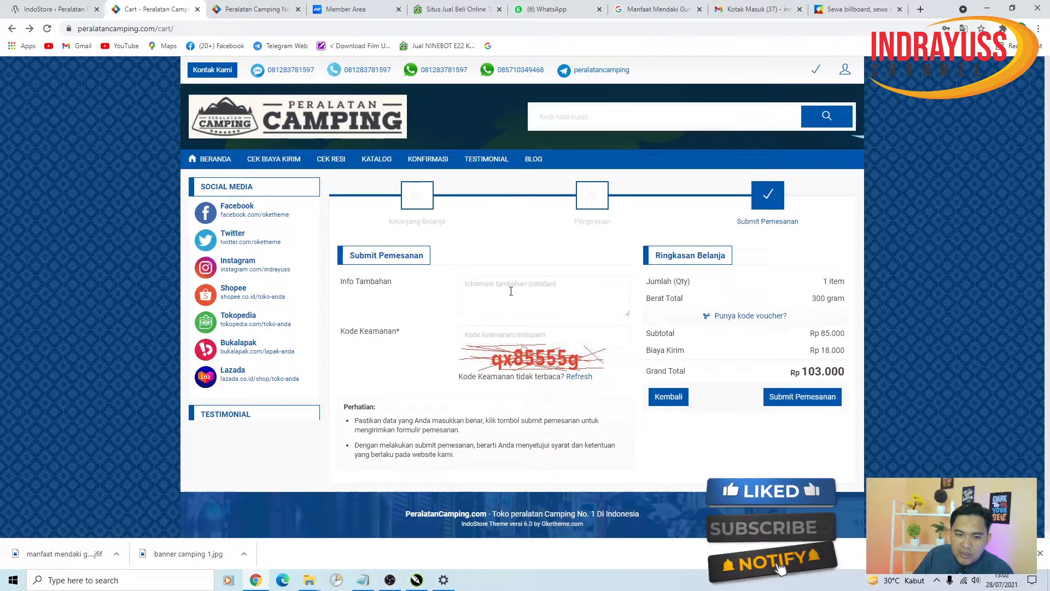
- Enter the captcha security code and submit the order to get the Rp 103.000 invoice
{"action": "left_click", "coordinate": [510, 299]}
{"action": "left_click", "coordinate": [501, 332]}
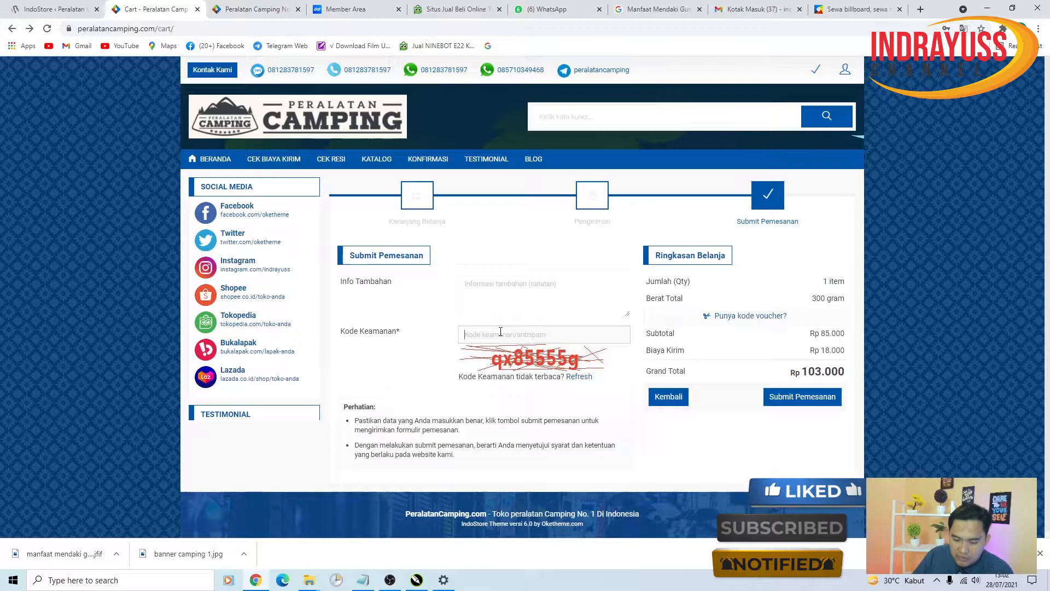
{"action": "type", "text": "qx8555"}
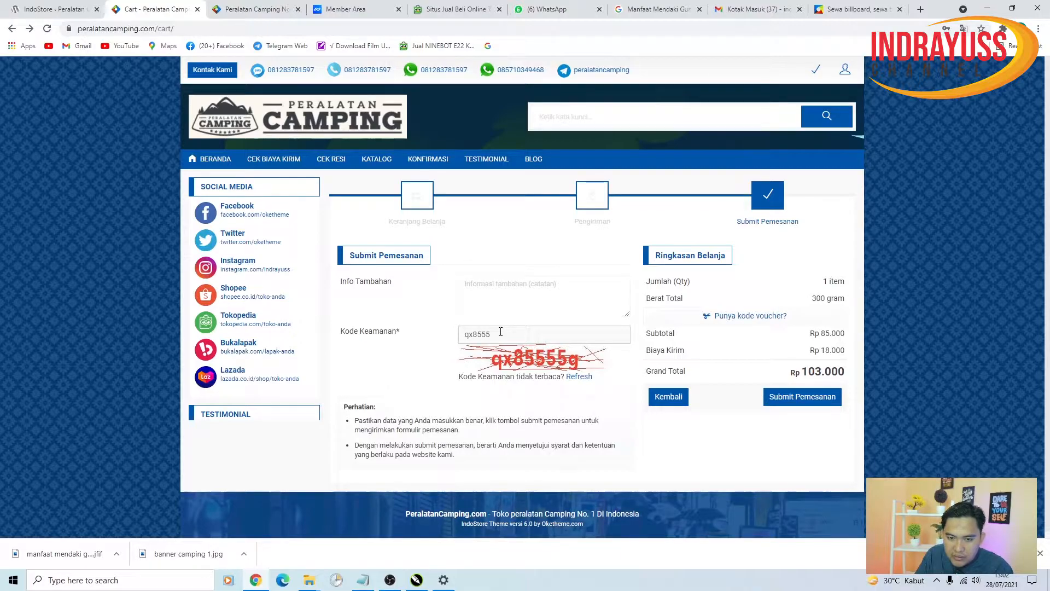
{"action": "type", "text": "5g"}
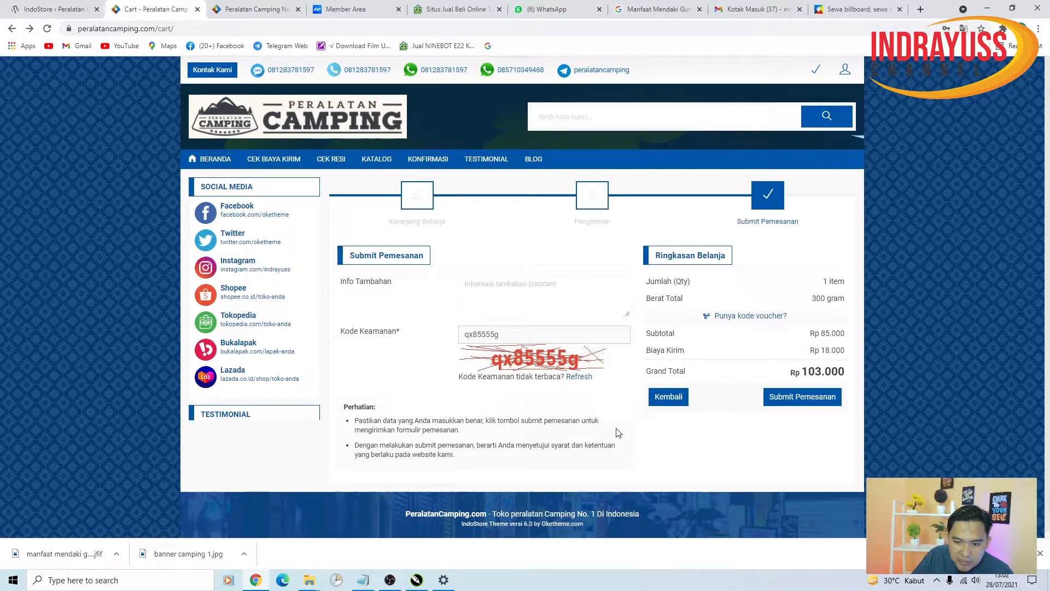
{"action": "left_click", "coordinate": [823, 405]}
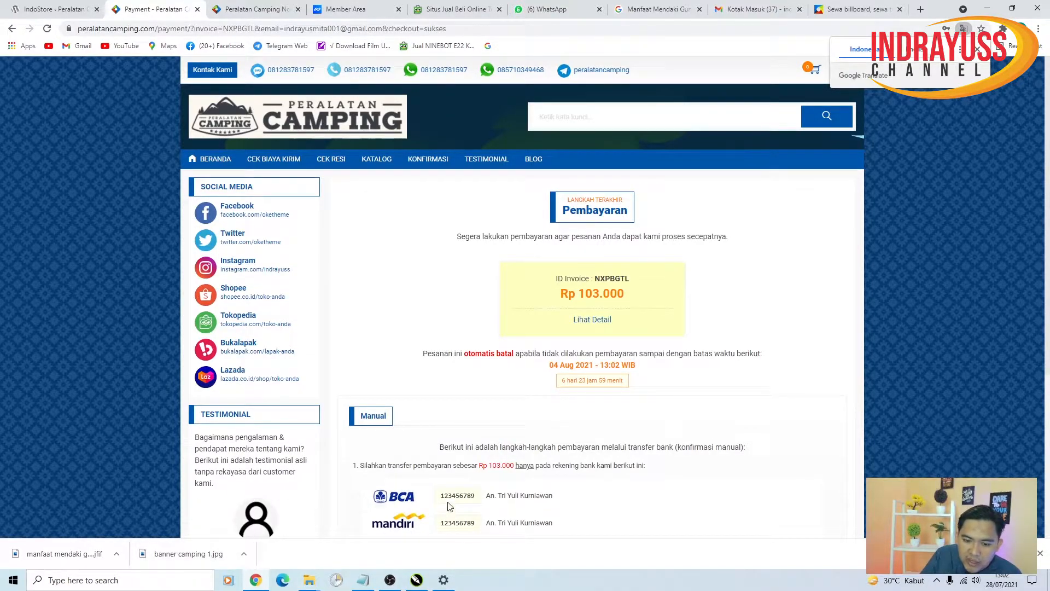
{"action": "scroll", "coordinate": [472, 471], "scroll_direction": "down", "scroll_amount": 3}
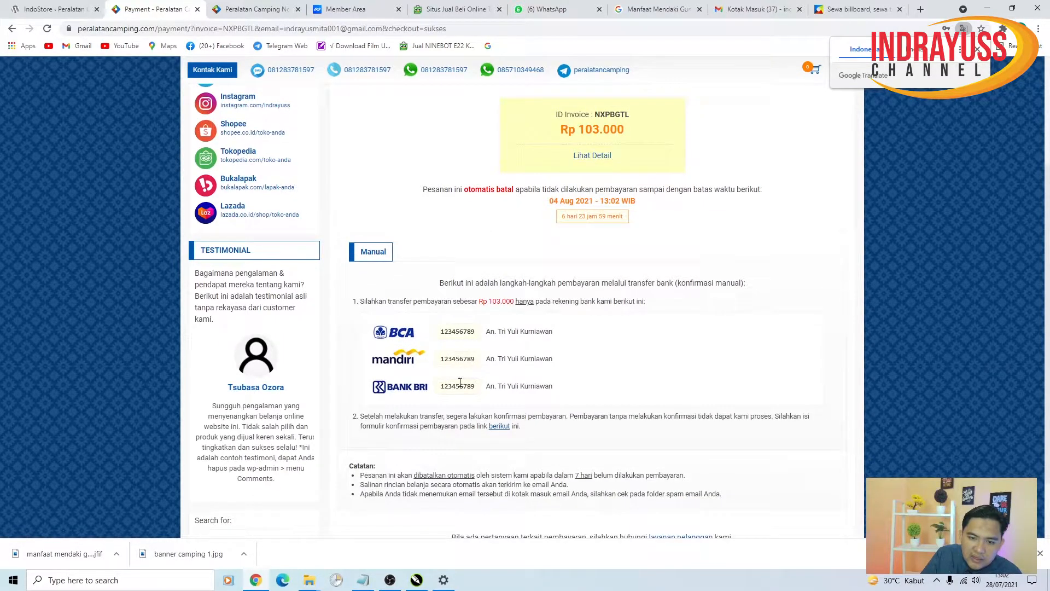
{"action": "left_click_drag", "start_coordinate": [499, 336], "coordinate": [441, 332]}
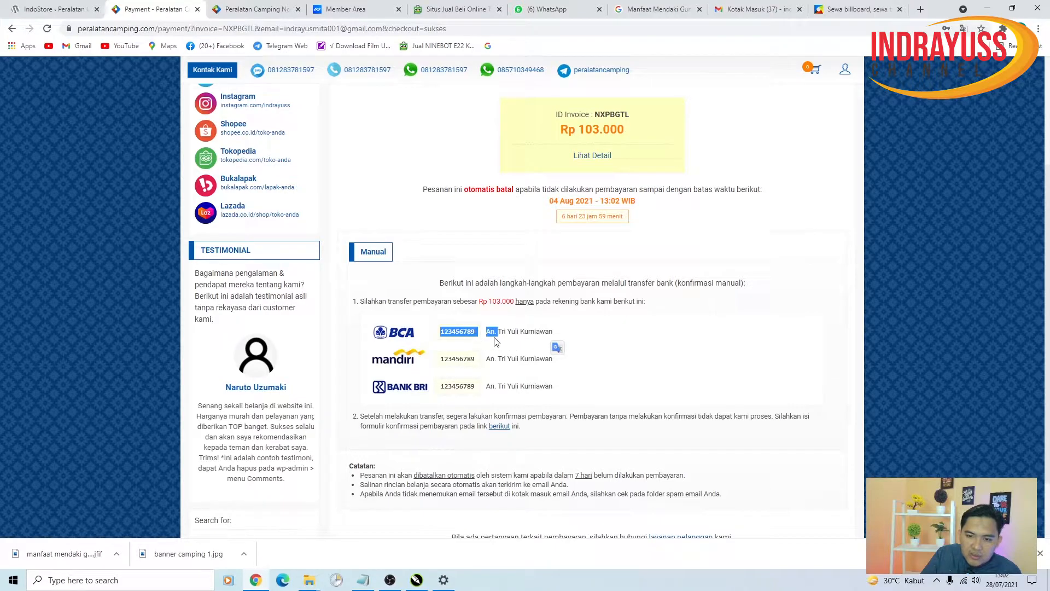
{"action": "scroll", "coordinate": [508, 414], "scroll_direction": "down", "scroll_amount": 2}
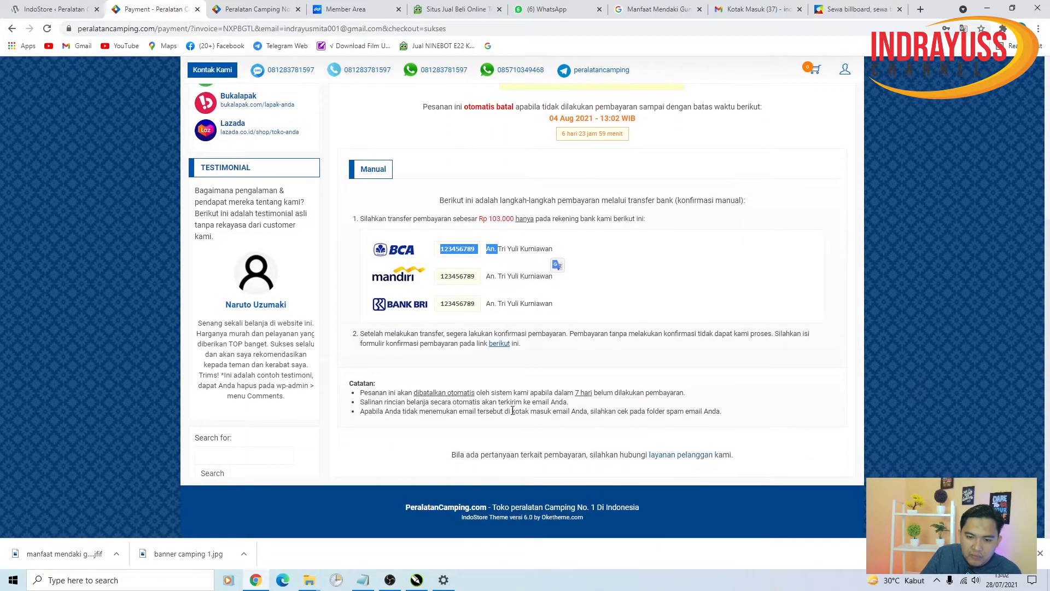
{"action": "scroll", "coordinate": [532, 400], "scroll_direction": "up", "scroll_amount": 5}
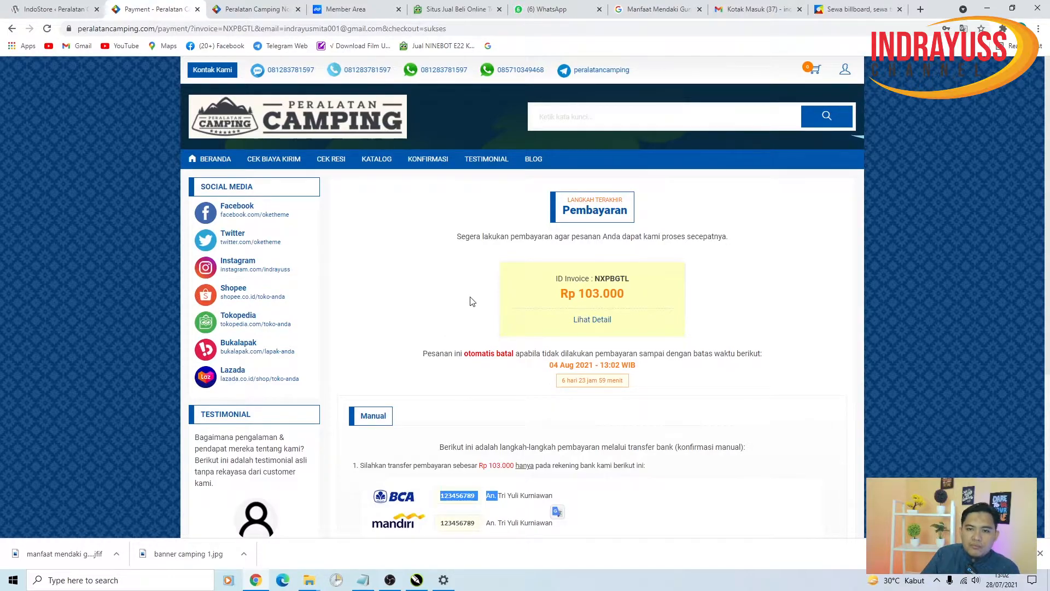
{"action": "left_click", "coordinate": [216, 161]}
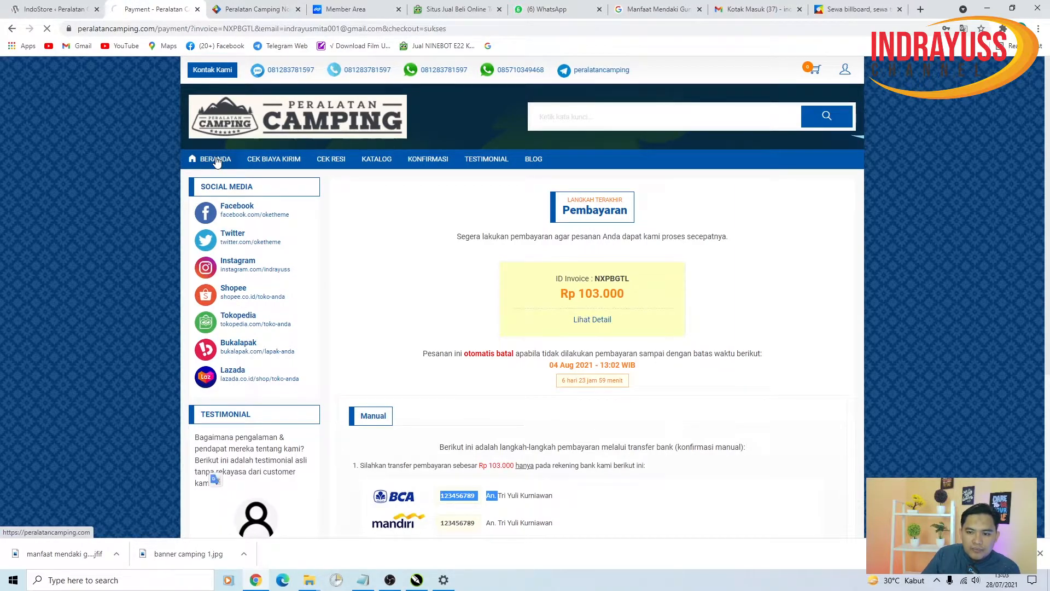
- Save Direct Whatsapp as the Metode Belanja shopping method, then view the storefront home page
{"action": "left_click", "coordinate": [61, 6]}
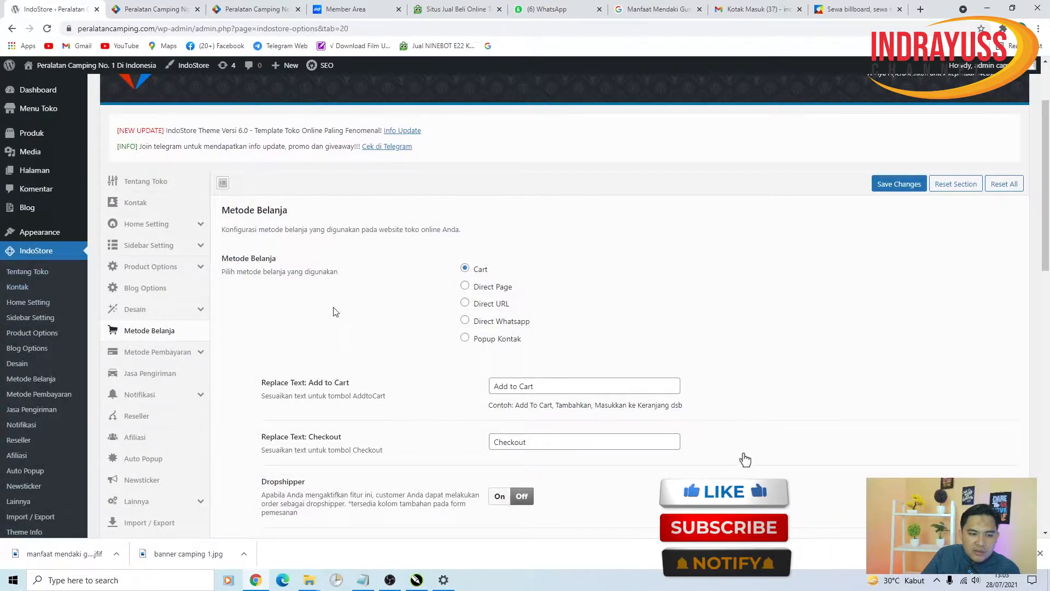
{"action": "left_click", "coordinate": [466, 323]}
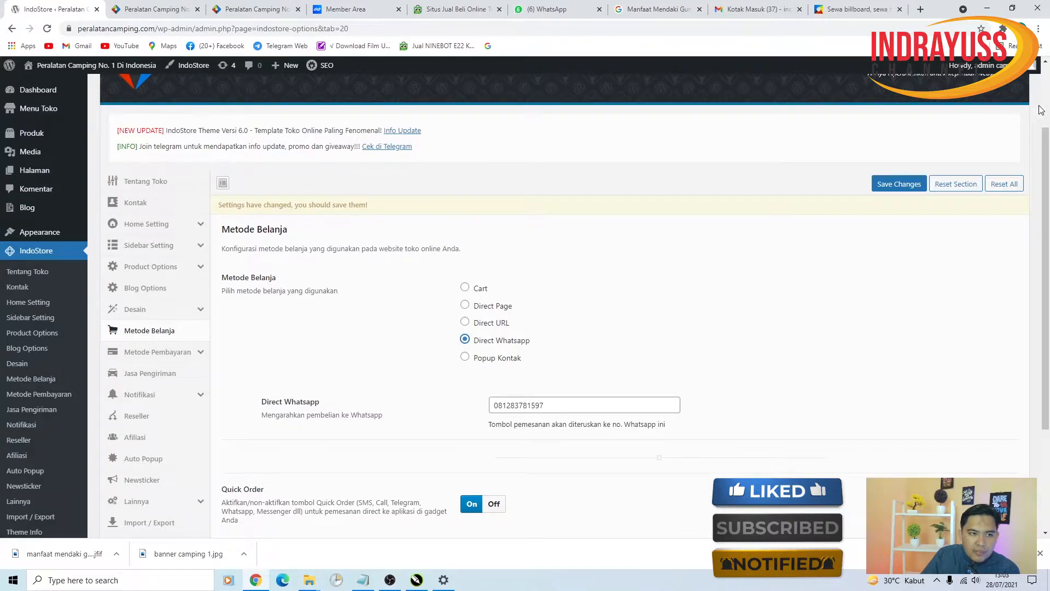
{"action": "left_click", "coordinate": [902, 184]}
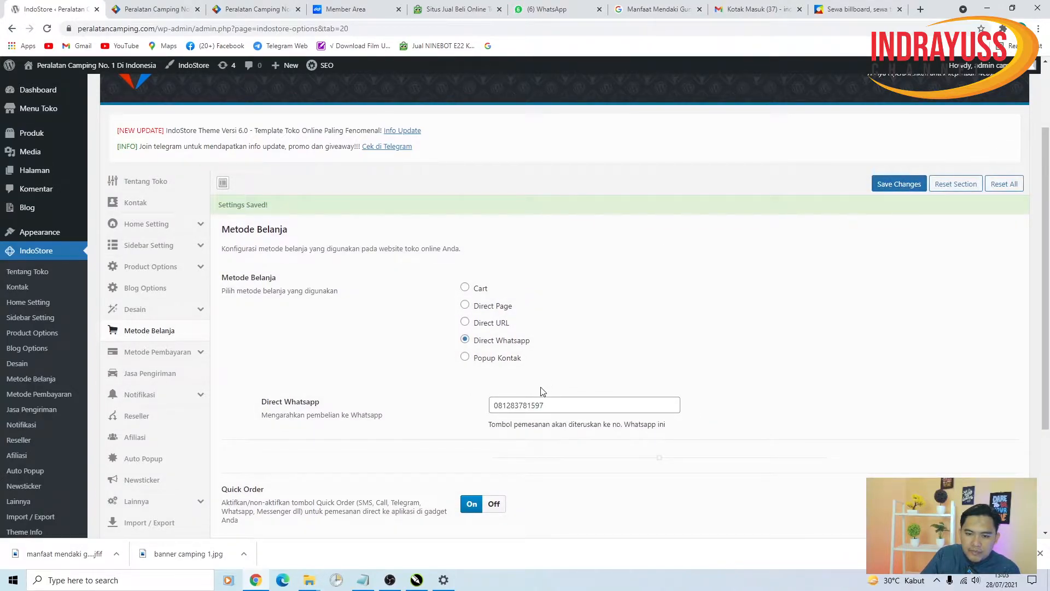
{"action": "left_click", "coordinate": [149, 7]}
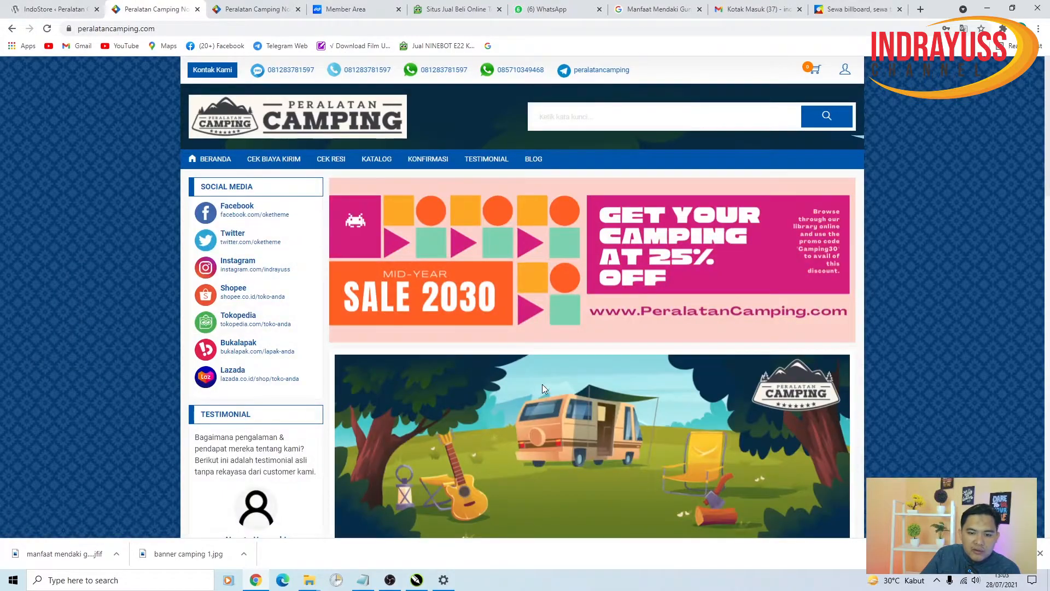
{"action": "scroll", "coordinate": [543, 389], "scroll_direction": "down", "scroll_amount": 15}
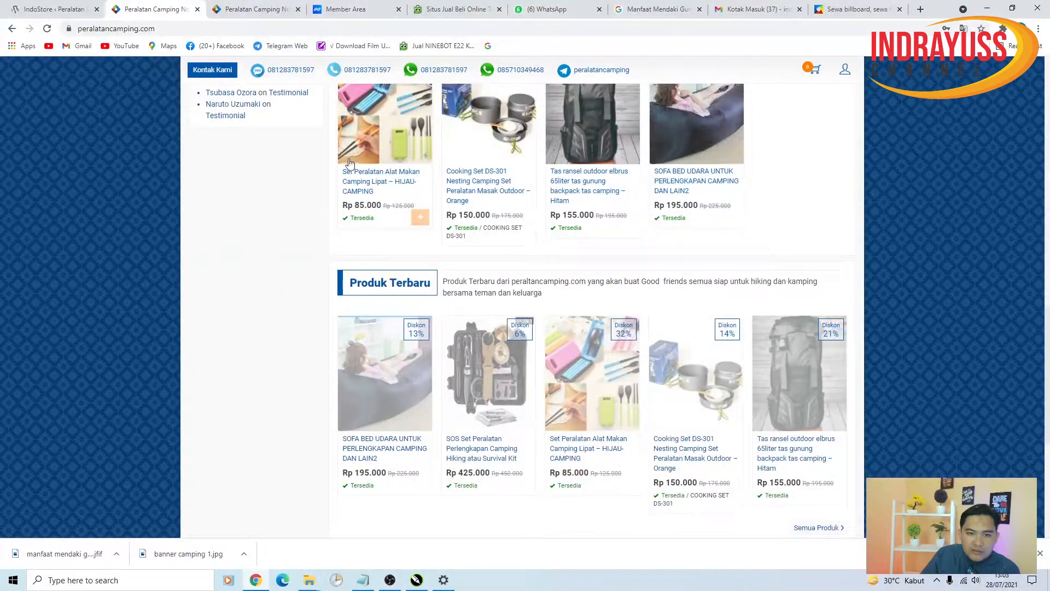
- Reload the storefront and order Cooking Set DS-301 via WhatsApp through to the prefilled chat
{"action": "left_click", "coordinate": [47, 28]}
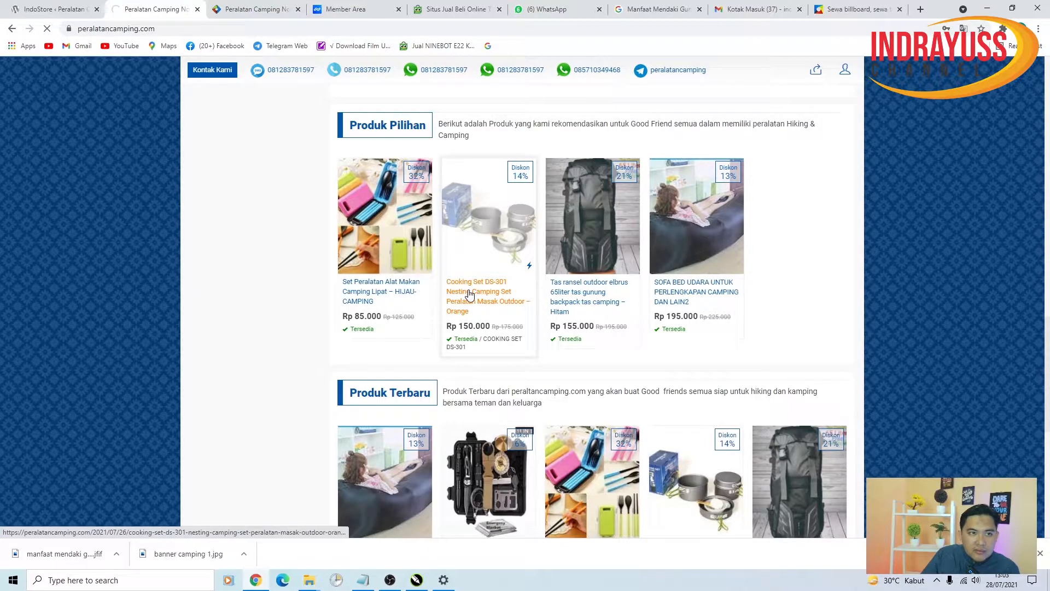
{"action": "left_click", "coordinate": [468, 291]}
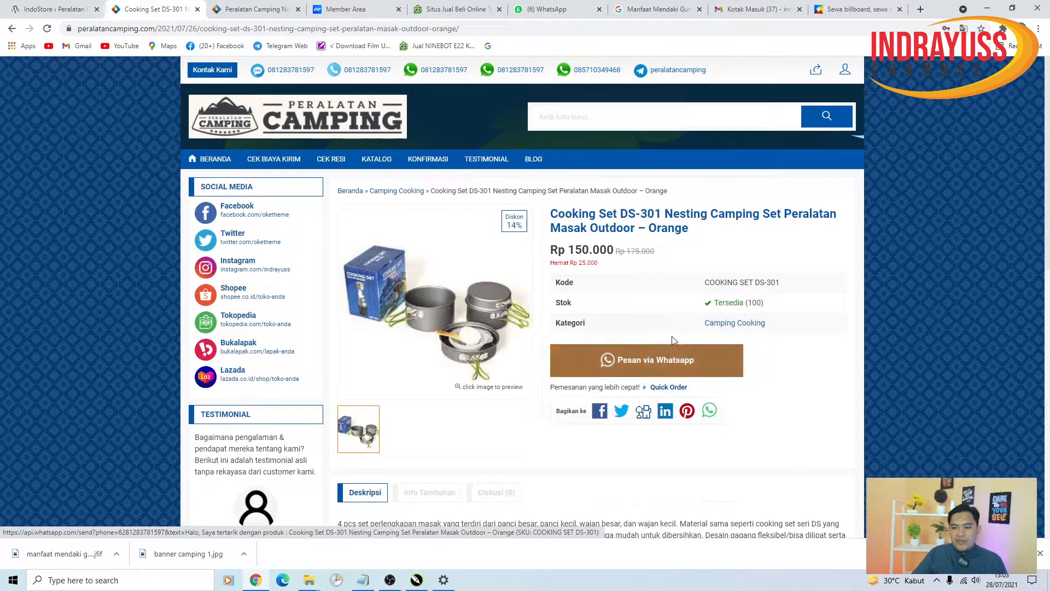
{"action": "left_click", "coordinate": [658, 370]}
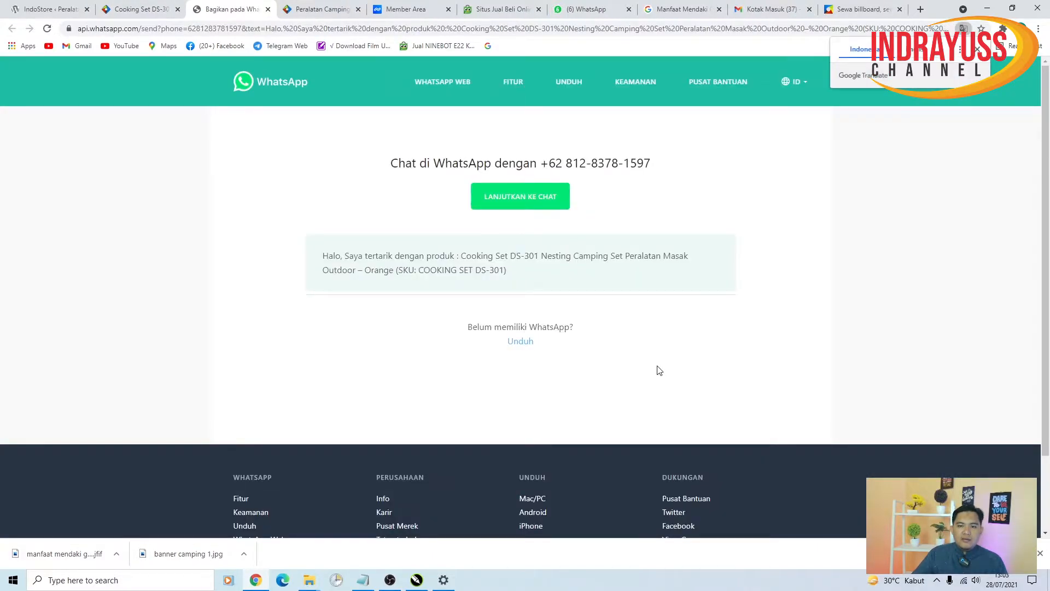
{"action": "left_click", "coordinate": [540, 204]}
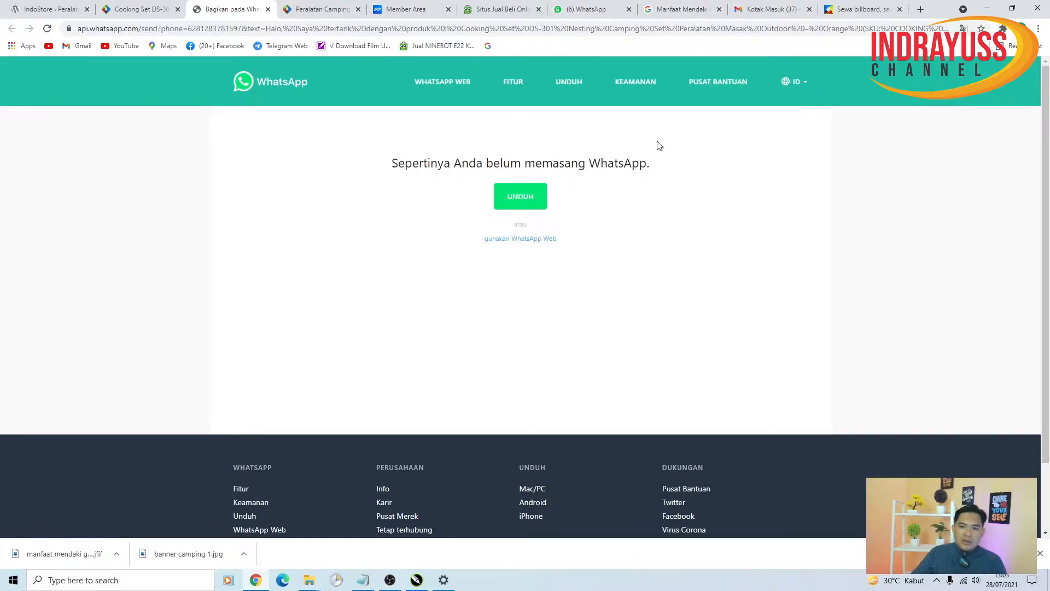
{"action": "left_click", "coordinate": [44, 9]}
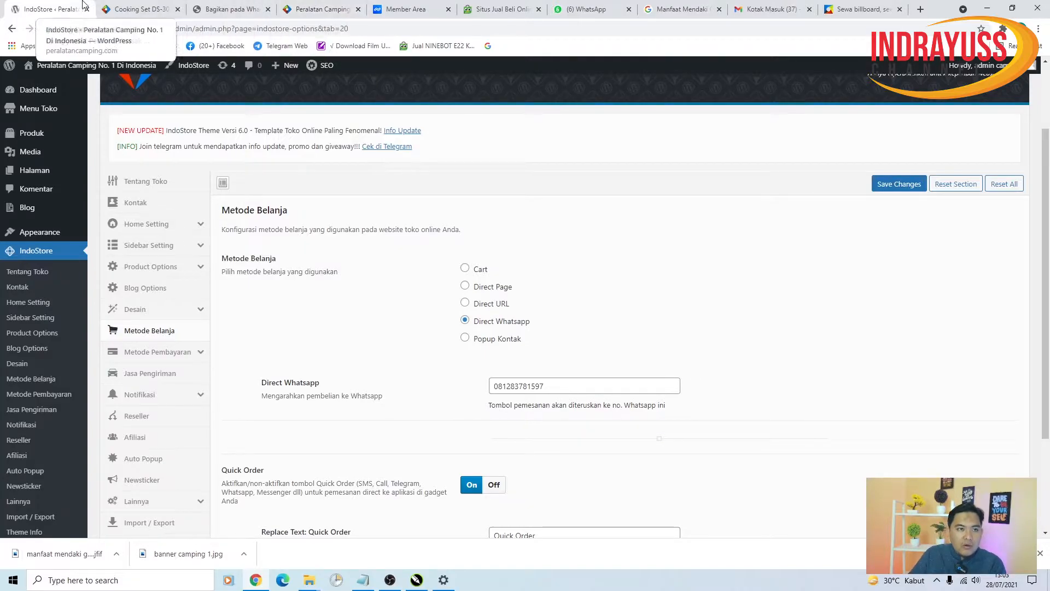
- Compare the Direct Whatsapp number field with the Cooking Set DS-301 page's Rp 150.000 WhatsApp offer
{"action": "left_click", "coordinate": [140, 8]}
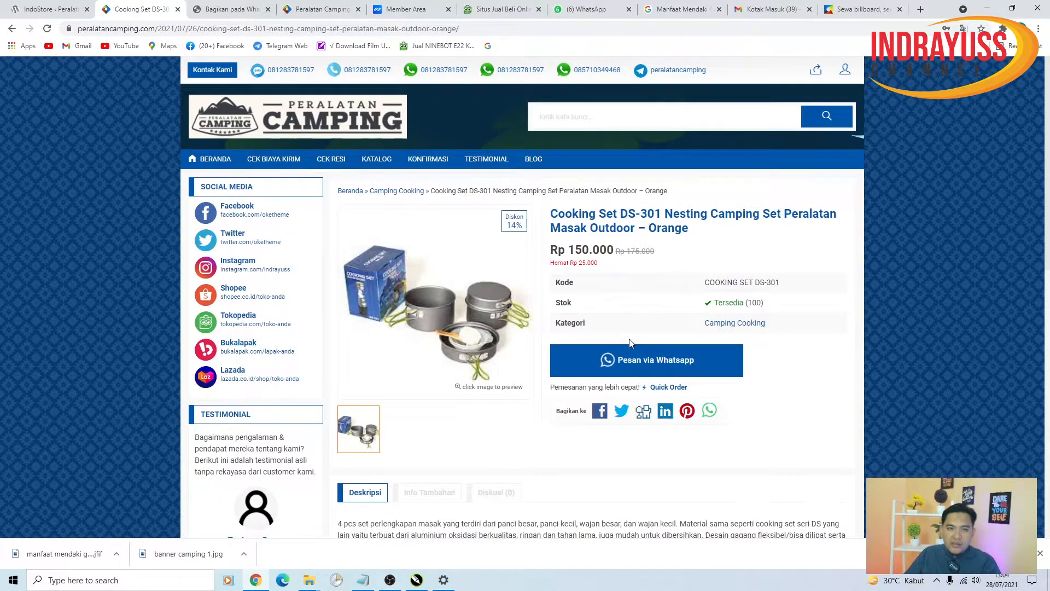
{"action": "left_click", "coordinate": [52, 10]}
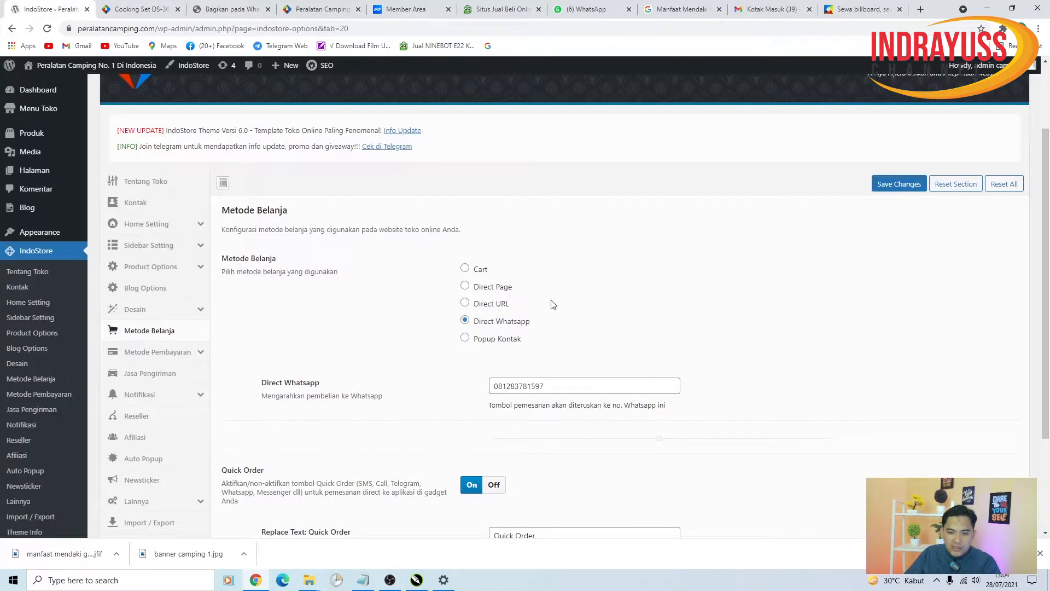
{"action": "left_click", "coordinate": [508, 388]}
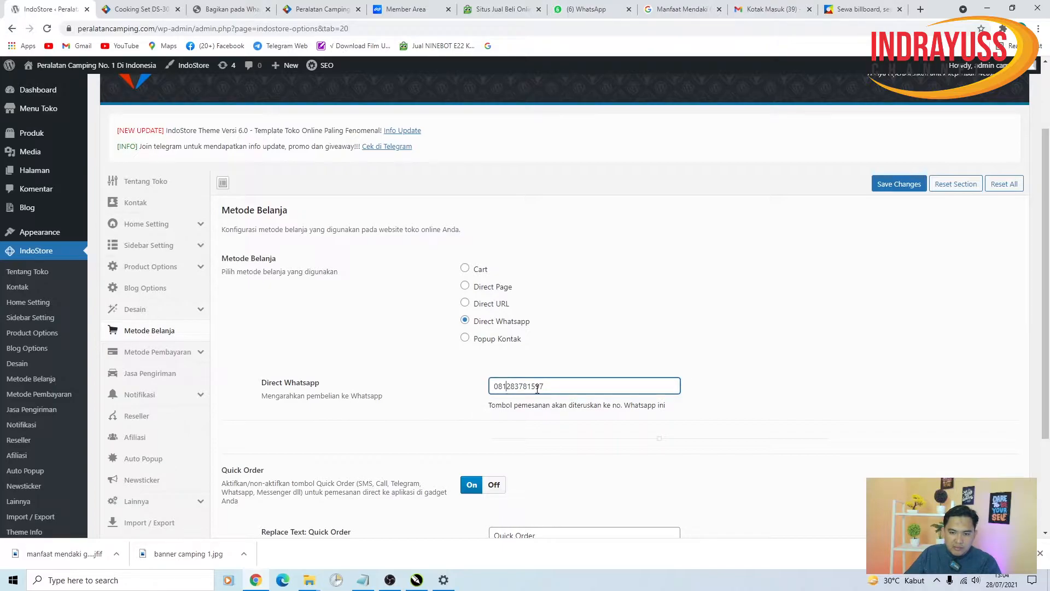
{"action": "left_click", "coordinate": [137, 9]}
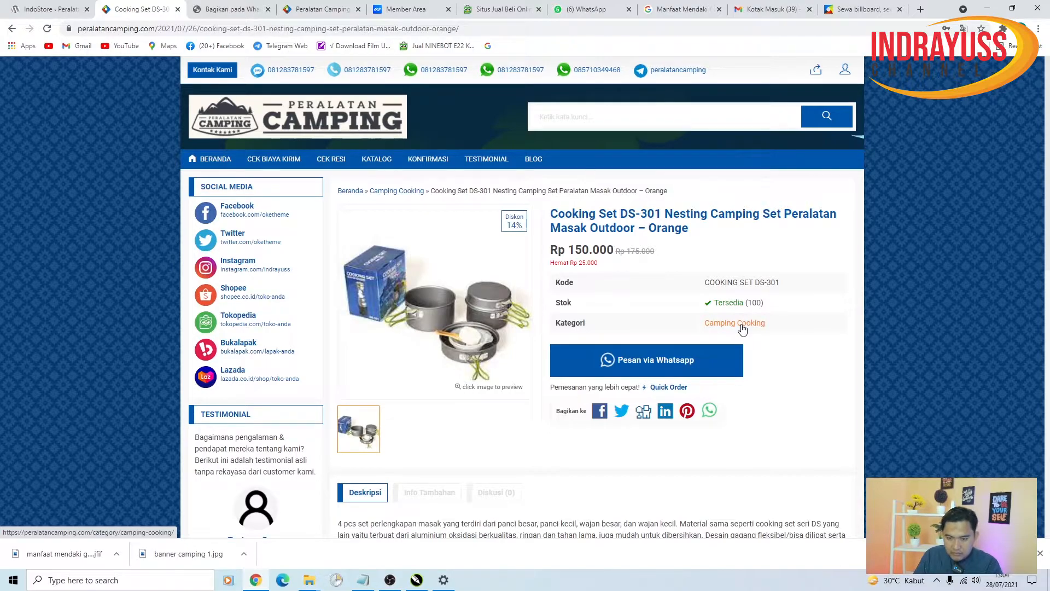
{"action": "scroll", "coordinate": [728, 350], "scroll_direction": "down", "scroll_amount": 10}
{"action": "scroll", "coordinate": [728, 355], "scroll_direction": "down", "scroll_amount": 3}
- Browse the product page, then the home page's Produk Pilihan and Produk Terbaru listings
{"action": "scroll", "coordinate": [467, 323], "scroll_direction": "up", "scroll_amount": 15}
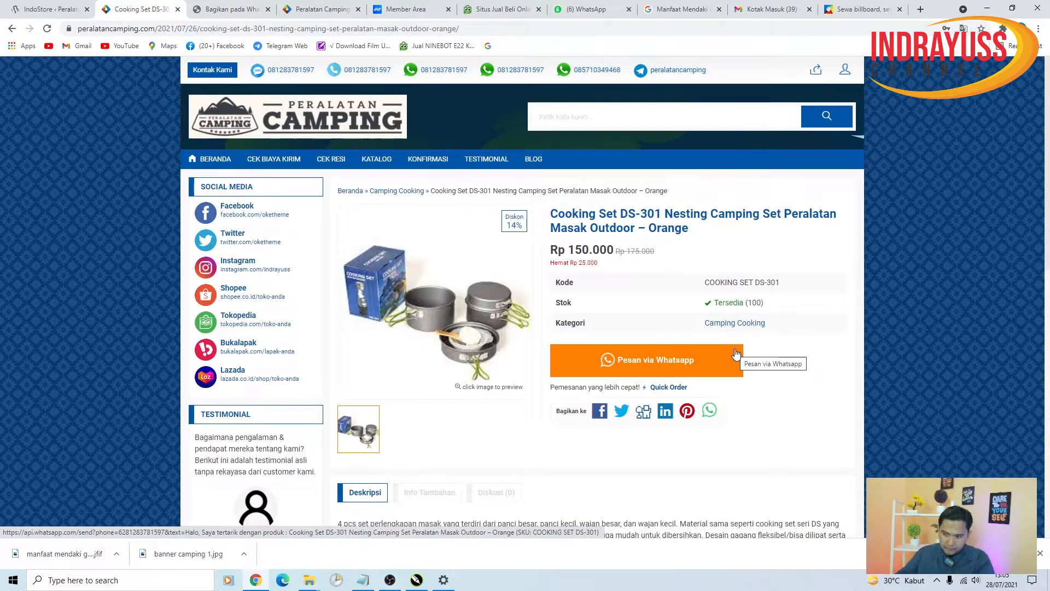
{"action": "scroll", "coordinate": [656, 355], "scroll_direction": "down", "scroll_amount": 9}
{"action": "scroll", "coordinate": [607, 361], "scroll_direction": "up", "scroll_amount": 7}
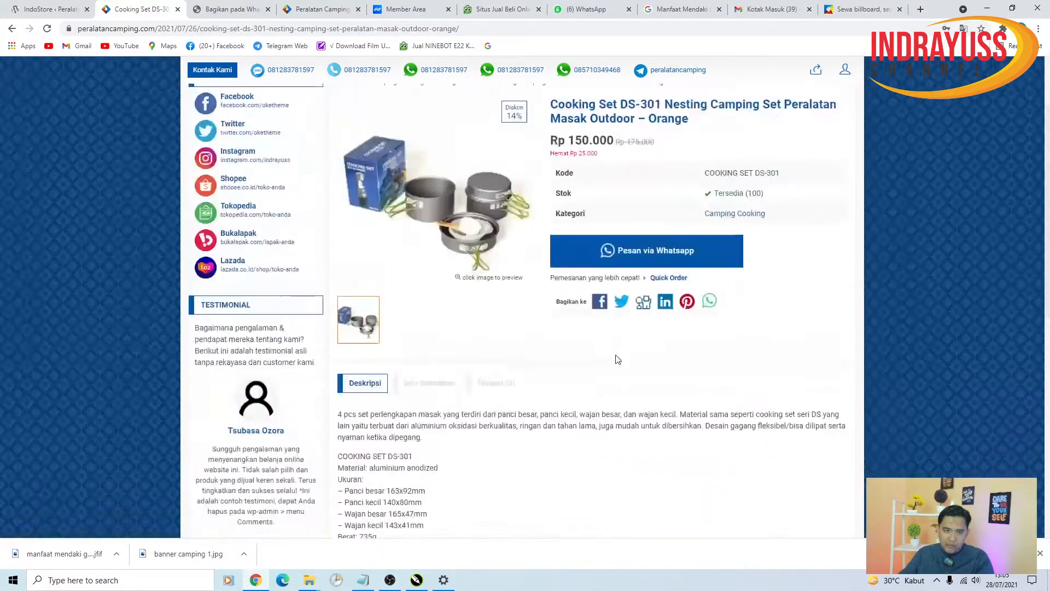
{"action": "scroll", "coordinate": [617, 359], "scroll_direction": "up", "scroll_amount": 2}
{"action": "left_click", "coordinate": [216, 159]}
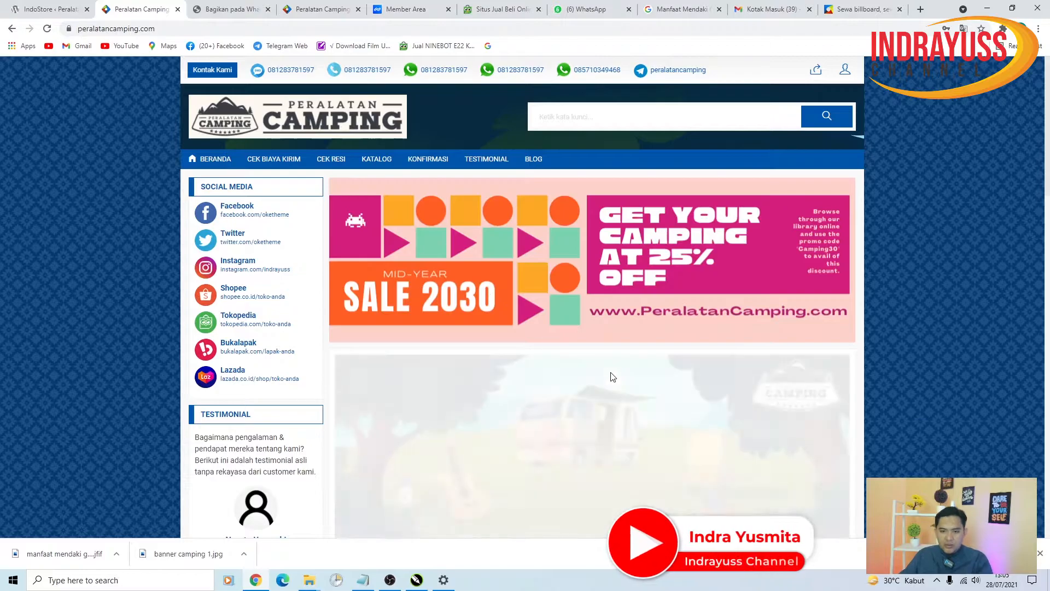
{"action": "scroll", "coordinate": [611, 375], "scroll_direction": "down", "scroll_amount": 15}
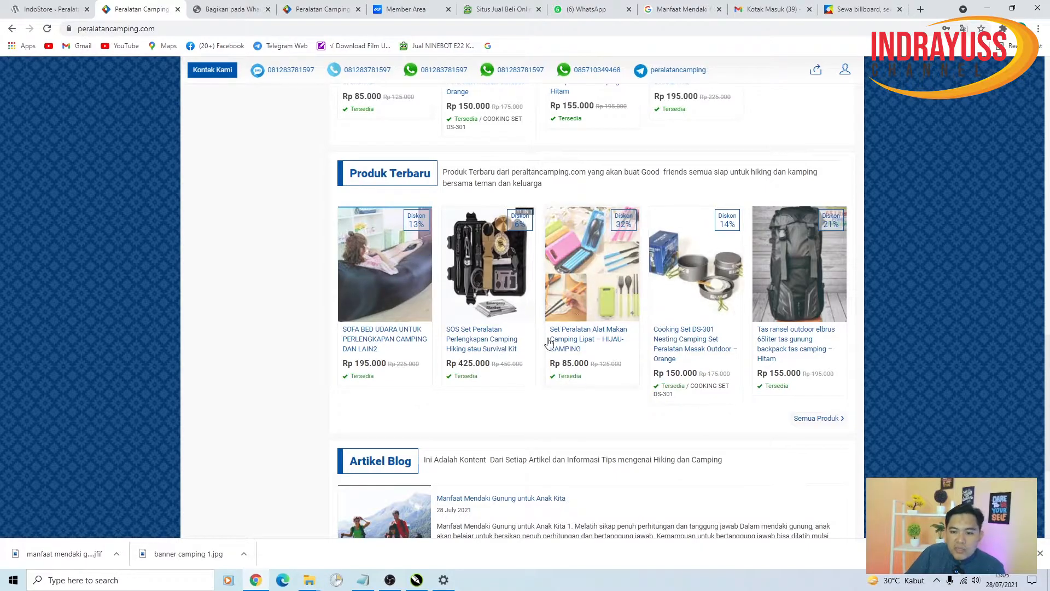
{"action": "scroll", "coordinate": [629, 414], "scroll_direction": "up", "scroll_amount": 9}
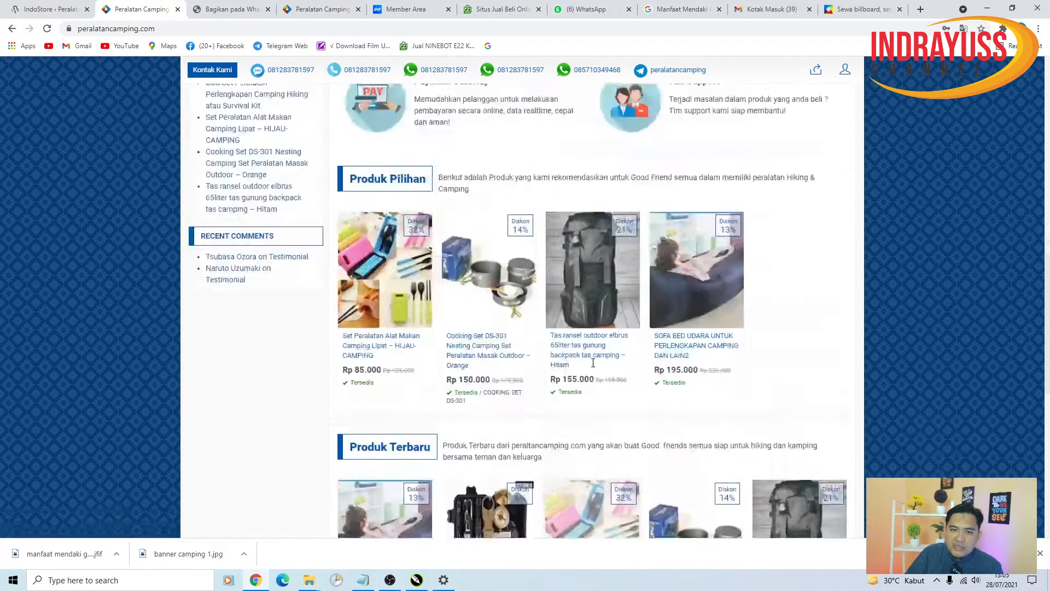
- Re-save the Metode Belanja settings with Direct Whatsapp kept as the shopping method
{"action": "left_click", "coordinate": [46, 9]}
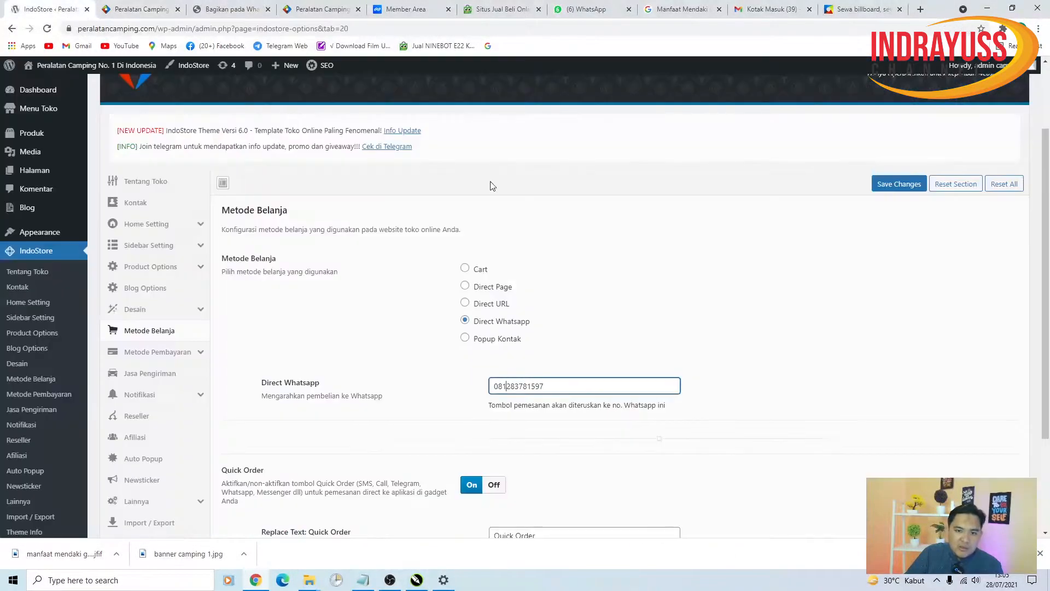
{"action": "scroll", "coordinate": [517, 361], "scroll_direction": "down", "scroll_amount": 2}
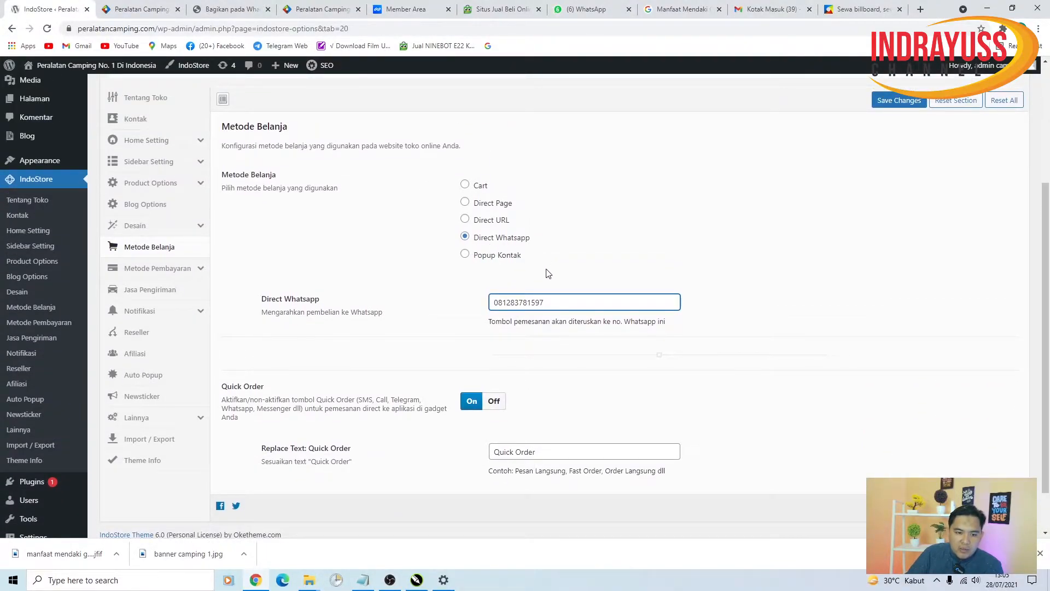
{"action": "left_click", "coordinate": [892, 100]}
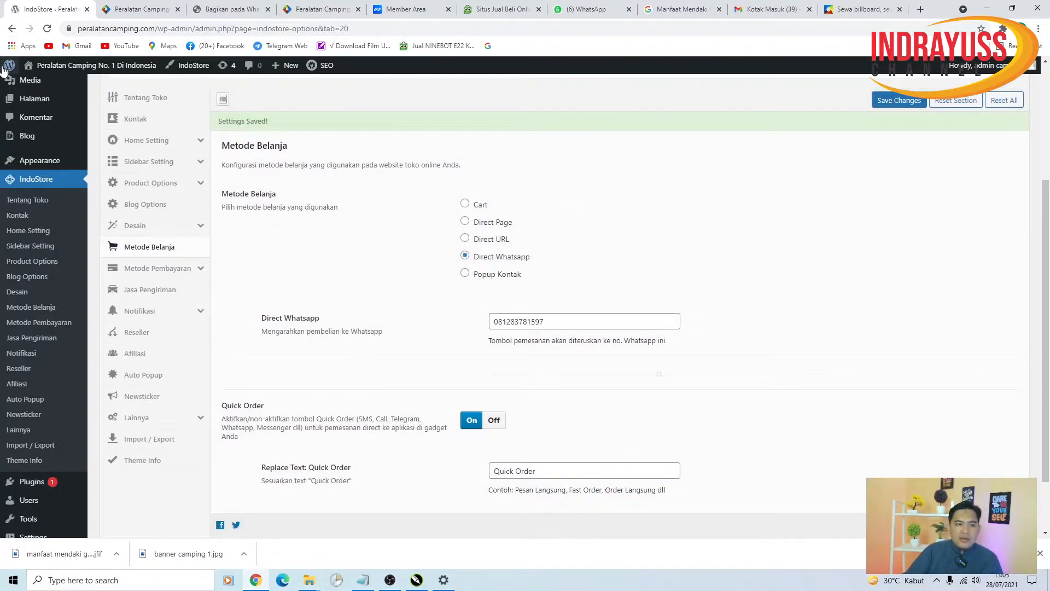
- Open the Metode Pembayaran bank transfer settings and review the description text
{"action": "left_click", "coordinate": [197, 275]}
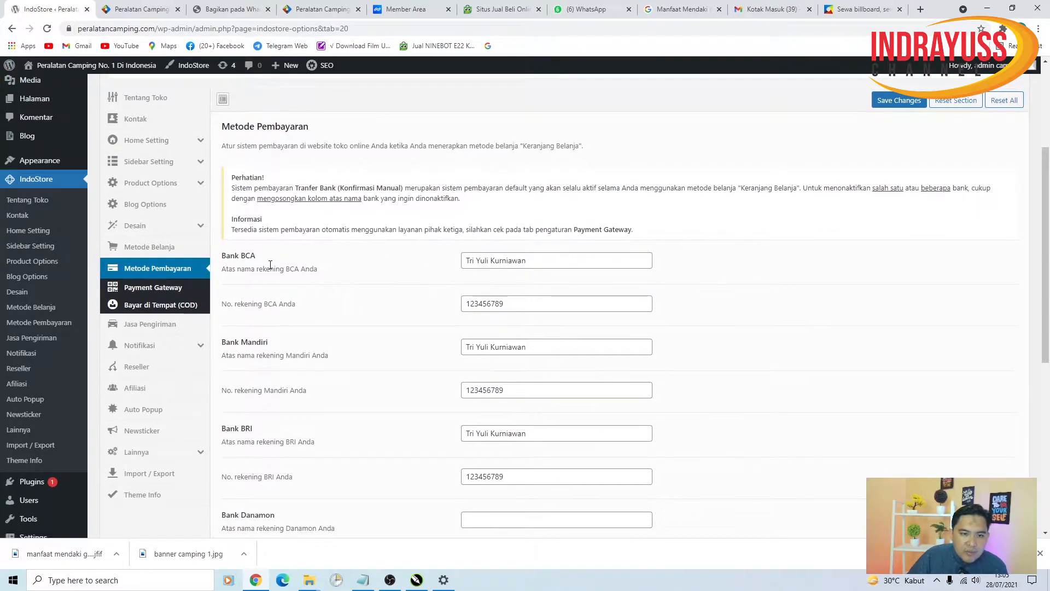
{"action": "scroll", "coordinate": [257, 284], "scroll_direction": "down", "scroll_amount": 6}
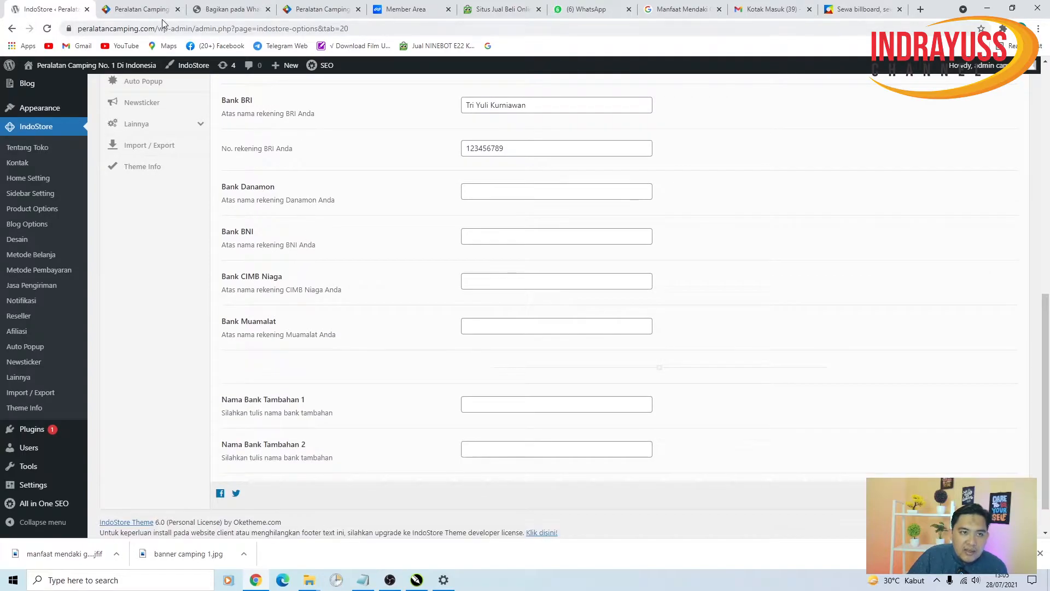
{"action": "scroll", "coordinate": [499, 176], "scroll_direction": "up", "scroll_amount": 4}
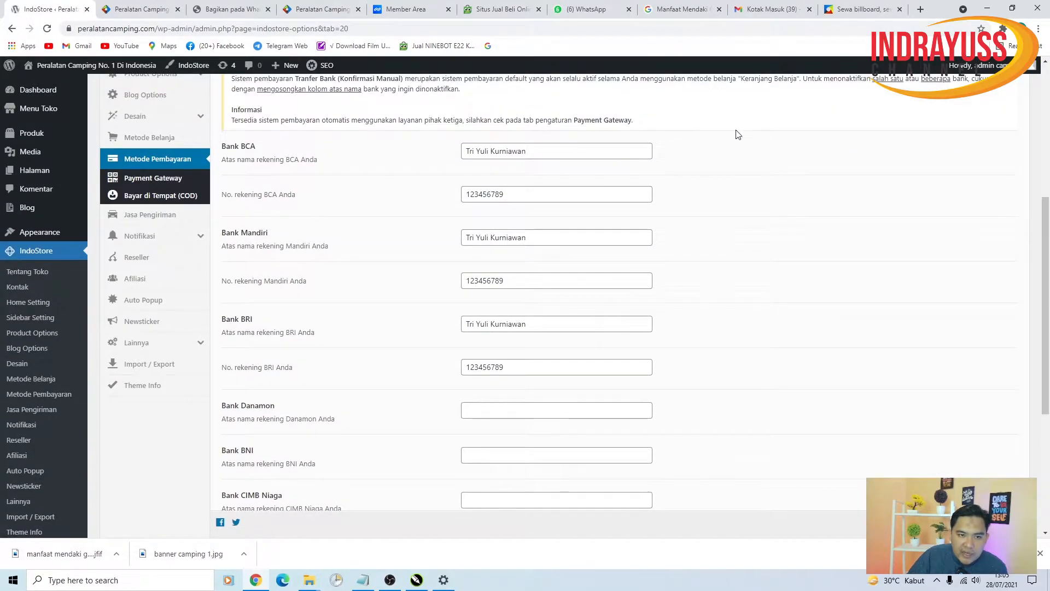
{"action": "scroll", "coordinate": [438, 274], "scroll_direction": "up", "scroll_amount": 3}
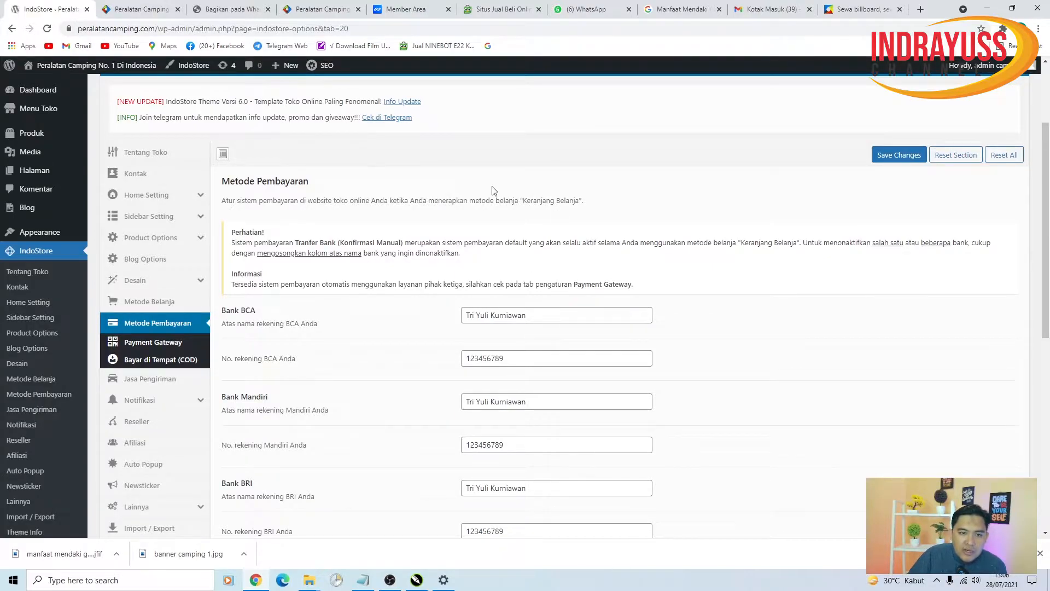
{"action": "left_click_drag", "start_coordinate": [225, 202], "coordinate": [333, 209]}
{"action": "left_click", "coordinate": [447, 201]}
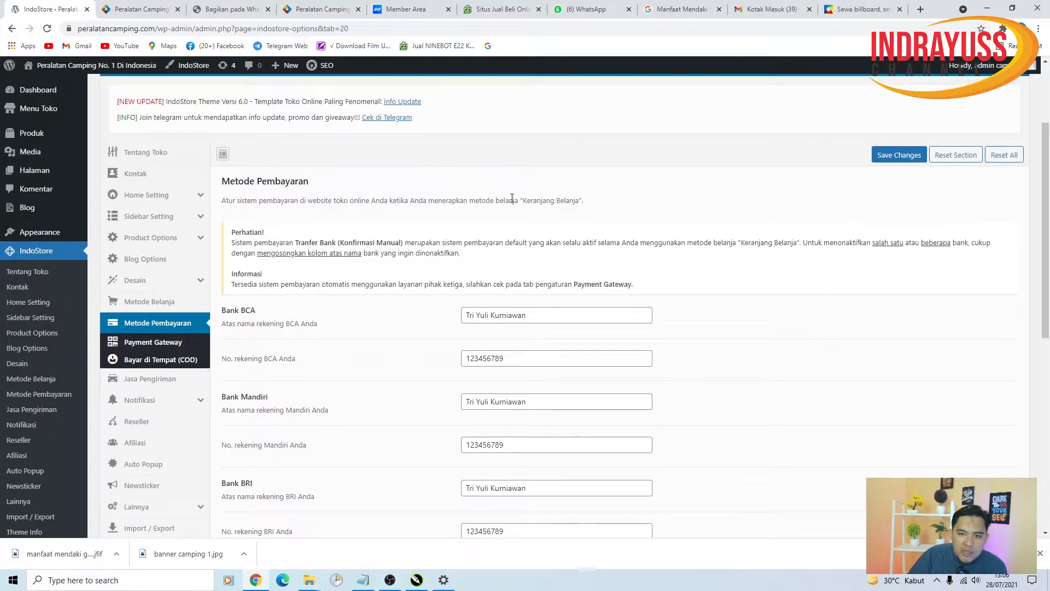
- Fill in the BCA account holder's name and account number
{"action": "triple_click", "coordinate": [556, 315]}
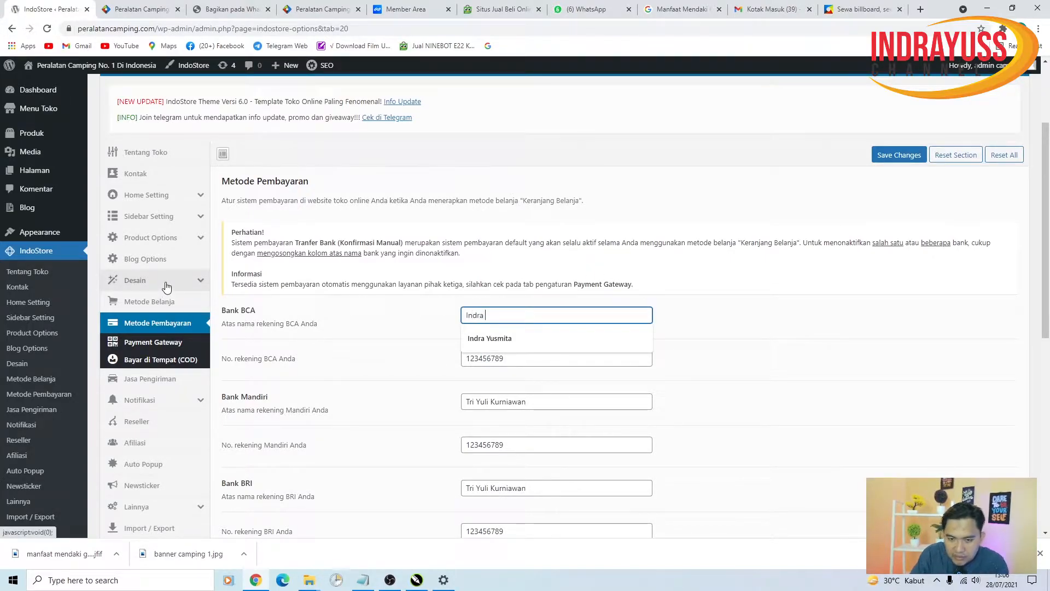
{"action": "key", "text": "Tab"}
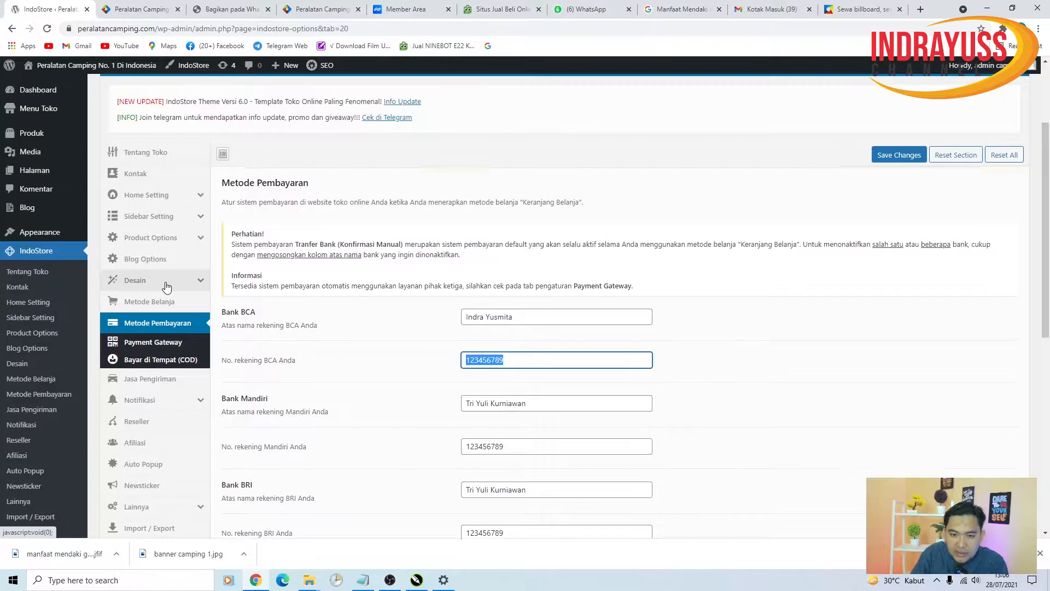
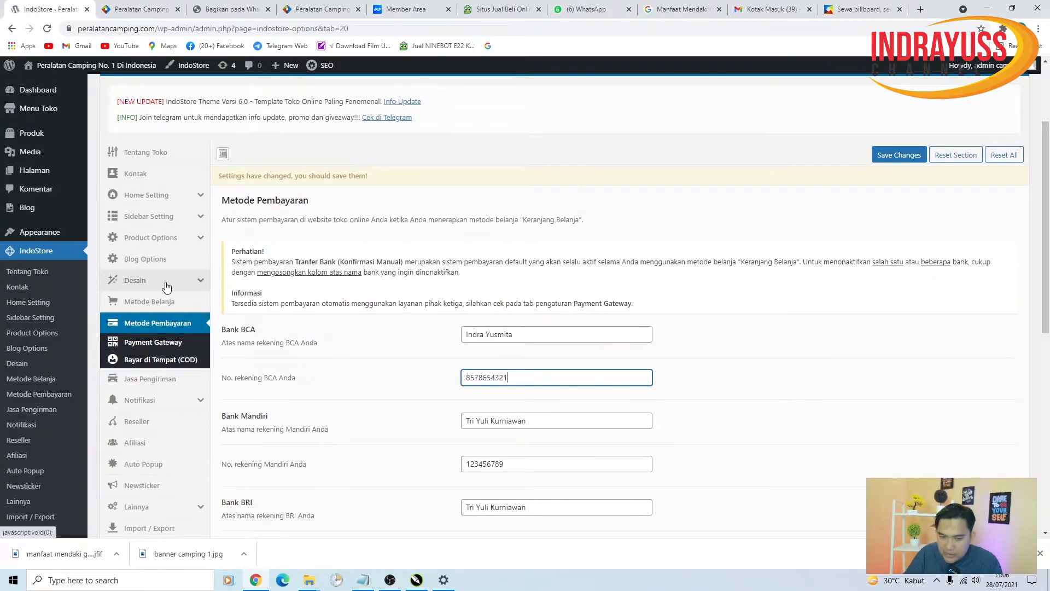
{"action": "key", "text": "Tab"}
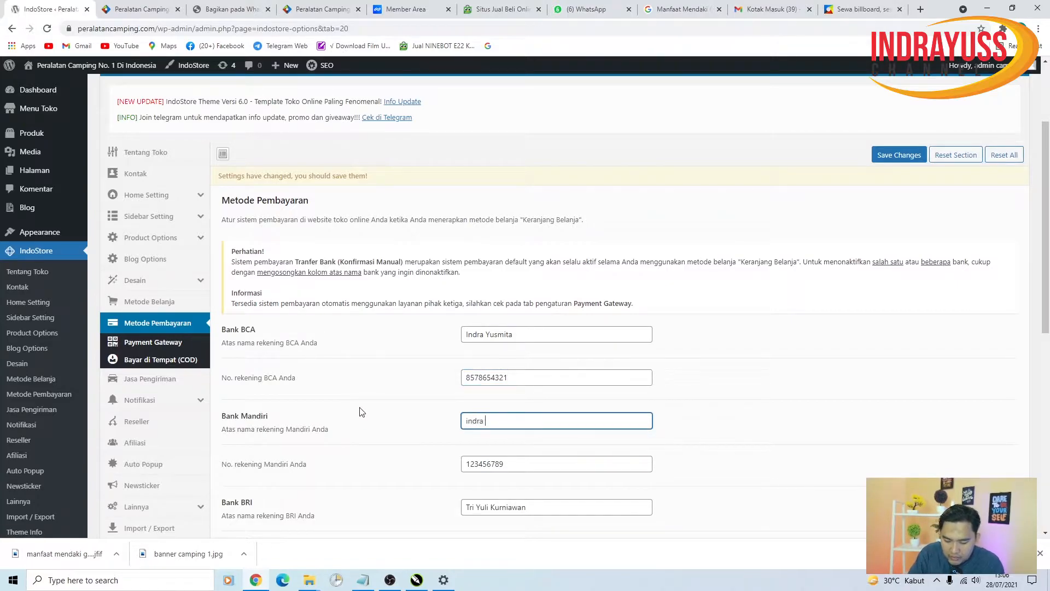
- Fill in the Mandiri account holder's name and account number
{"action": "key", "text": "Tab"}
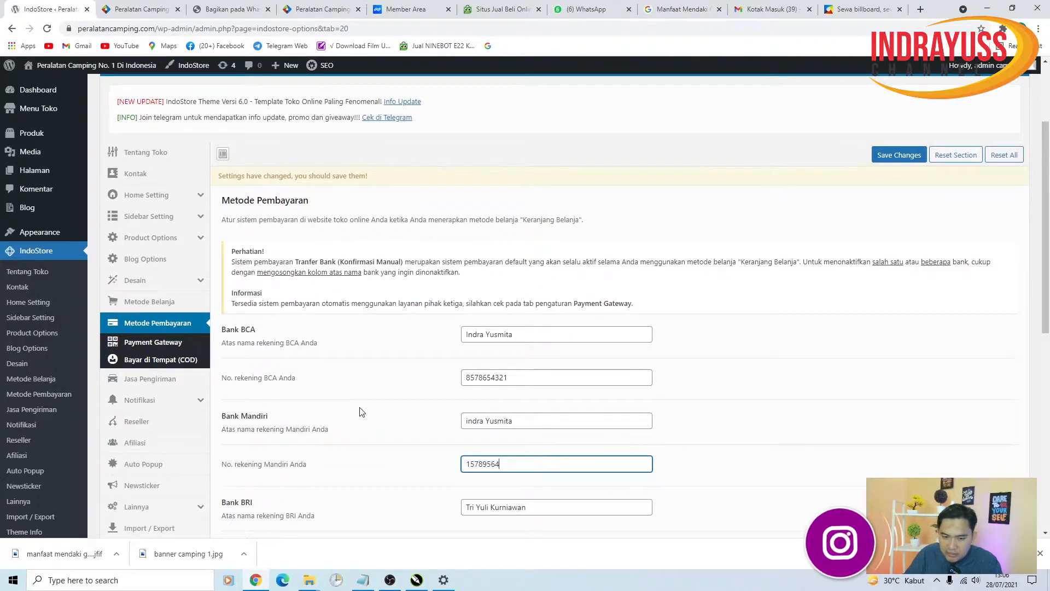
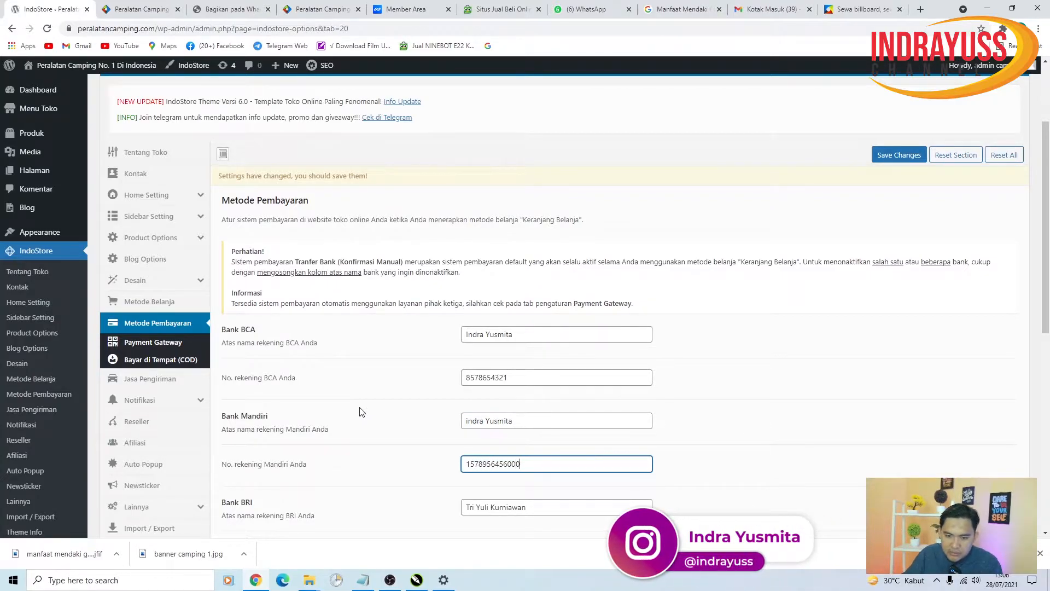
{"action": "scroll", "coordinate": [427, 387], "scroll_direction": "down", "scroll_amount": 3}
{"action": "key", "text": "ctrl+a"}
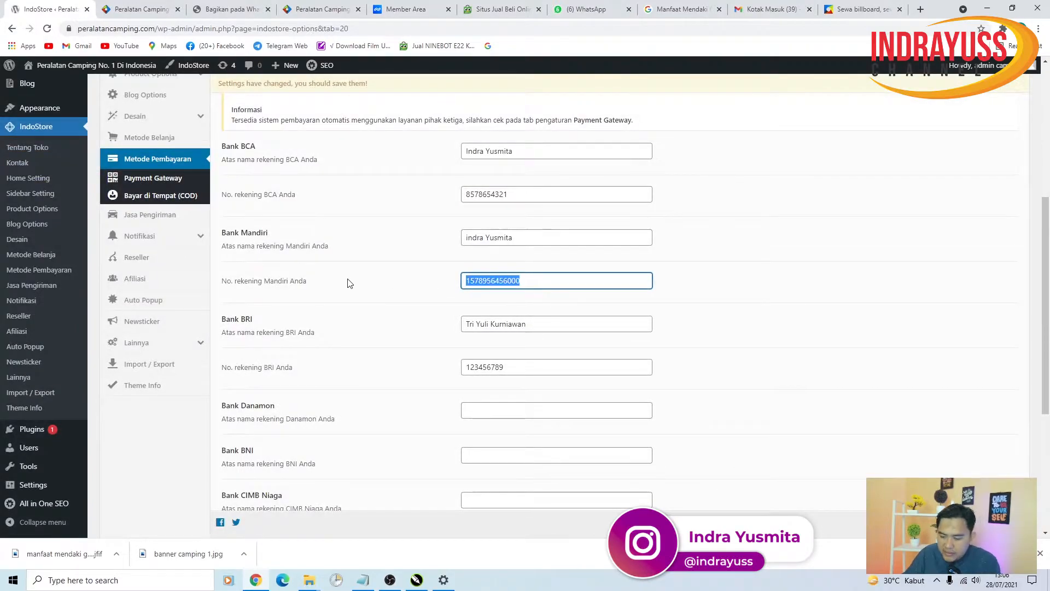
- Enter the BRI account holder's name and account number, then save the bank settings
{"action": "left_click", "coordinate": [533, 324]}
{"action": "key", "text": "ctrl+a"}
{"action": "type", "text": "indra"}
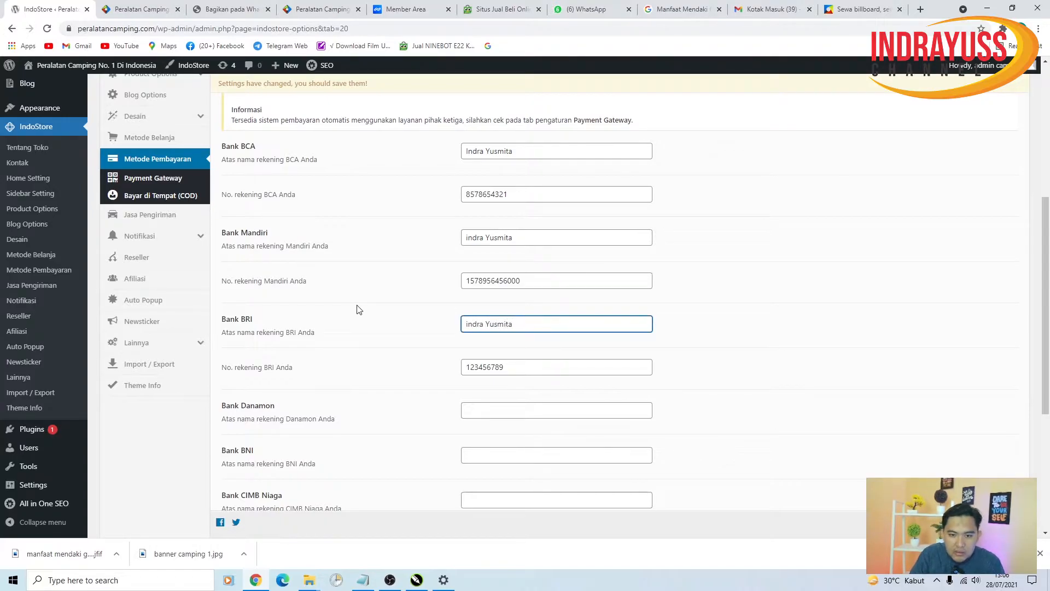
{"action": "key", "text": "Tab"}
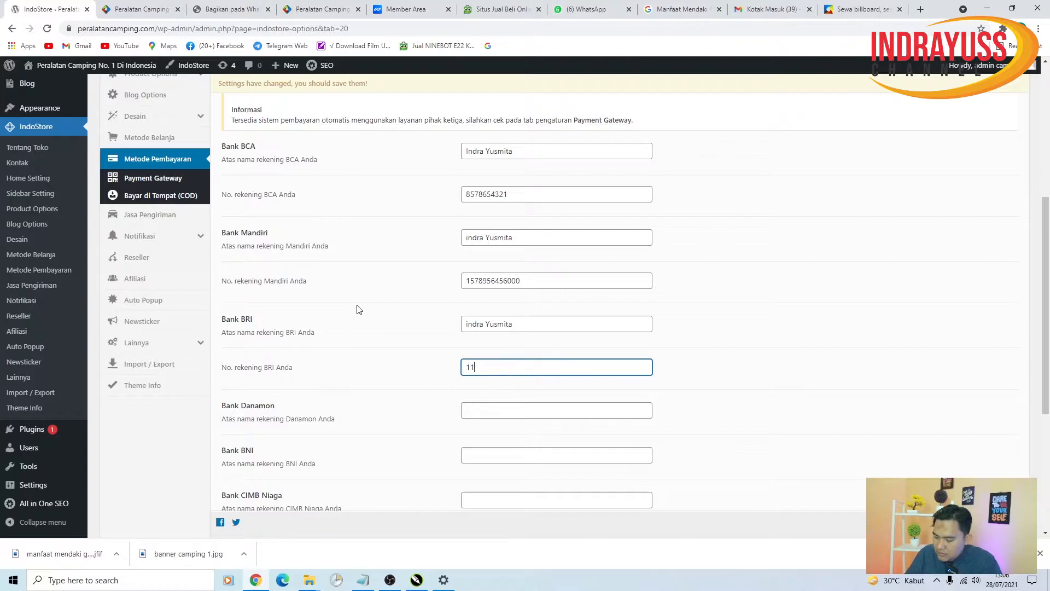
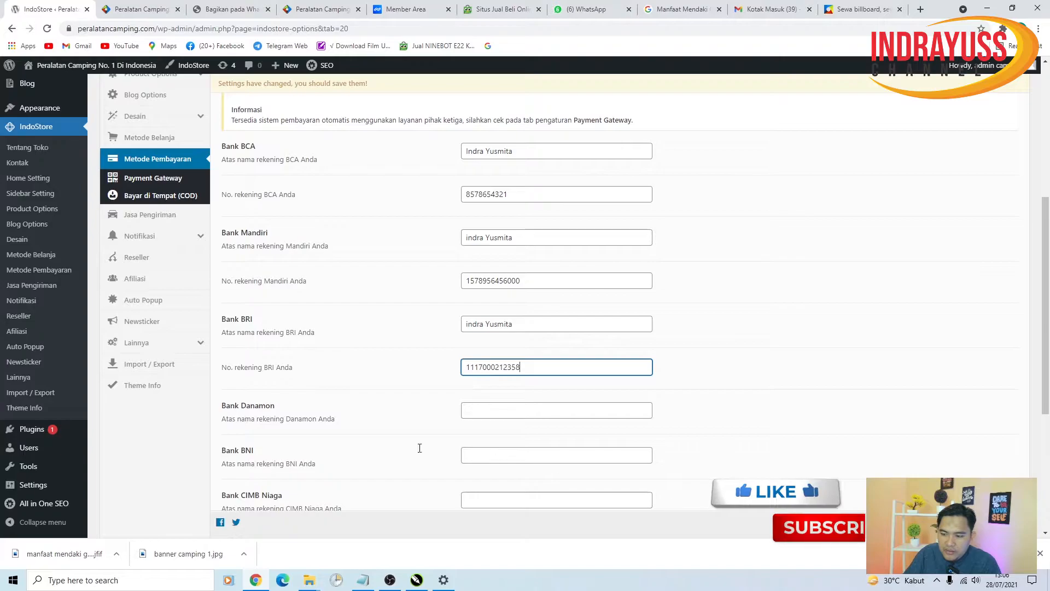
{"action": "left_click", "coordinate": [897, 524]}
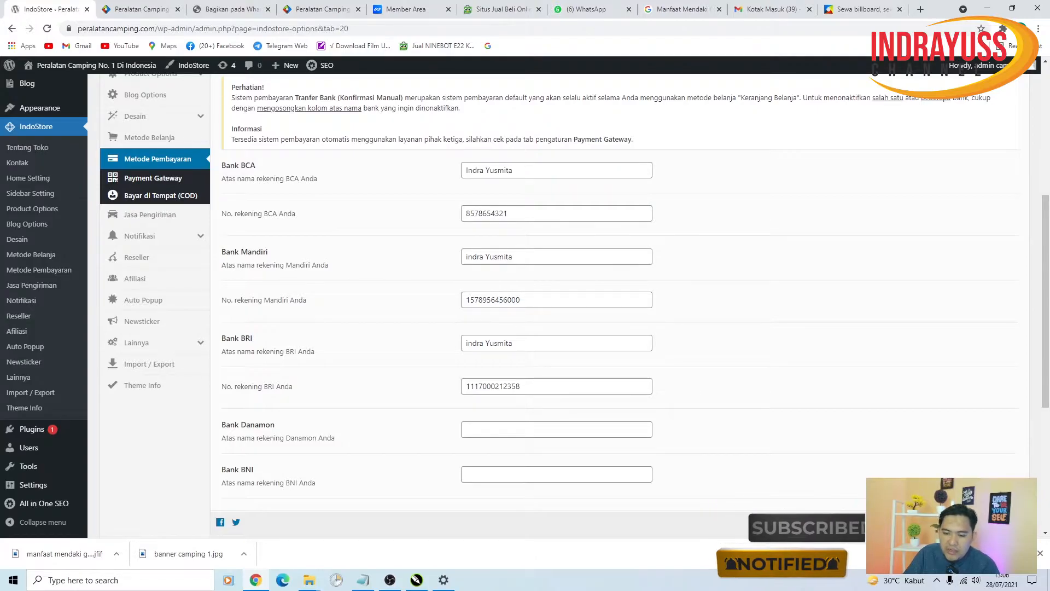
{"action": "scroll", "coordinate": [617, 294], "scroll_direction": "down", "scroll_amount": 1}
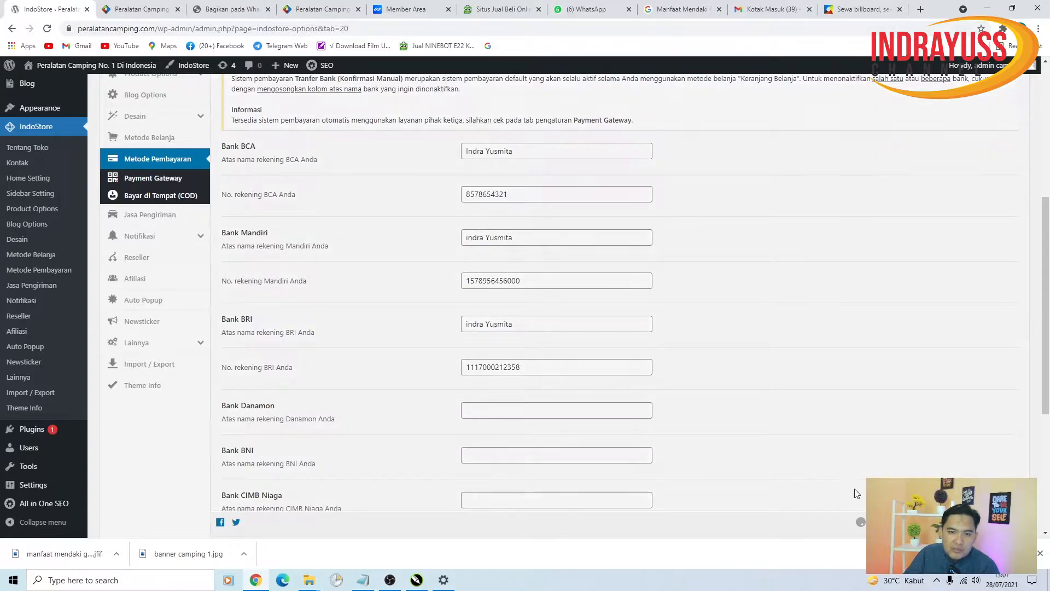
{"action": "scroll", "coordinate": [480, 286], "scroll_direction": "up", "scroll_amount": 1}
{"action": "scroll", "coordinate": [481, 286], "scroll_direction": "up", "scroll_amount": 5}
- Glance at the live storefront, then return to the IndoStore admin tab
{"action": "left_click", "coordinate": [137, 10]}
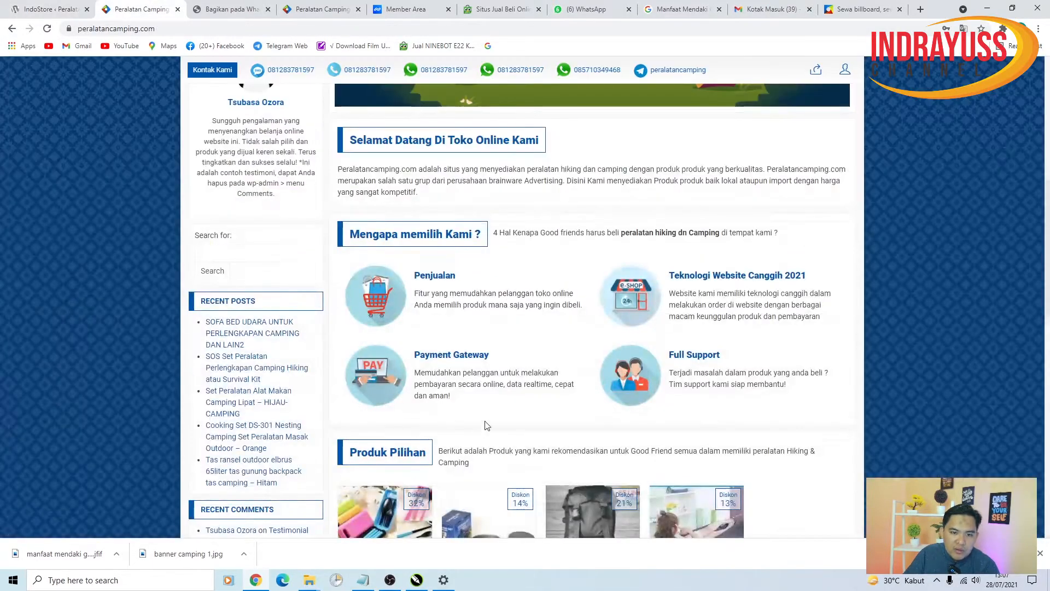
{"action": "scroll", "coordinate": [374, 336], "scroll_direction": "down", "scroll_amount": 5}
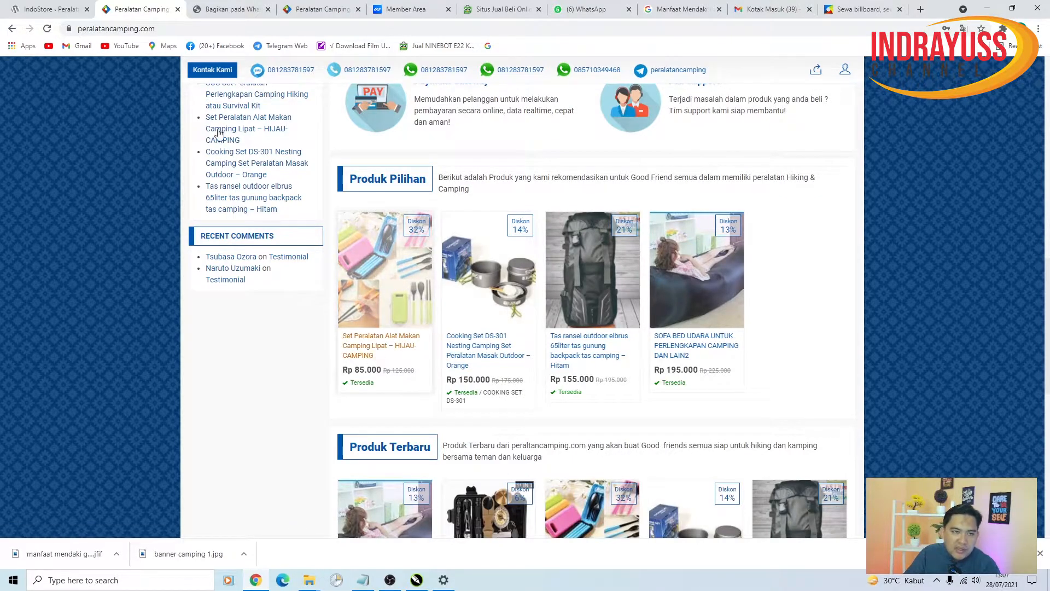
{"action": "left_click", "coordinate": [50, 10]}
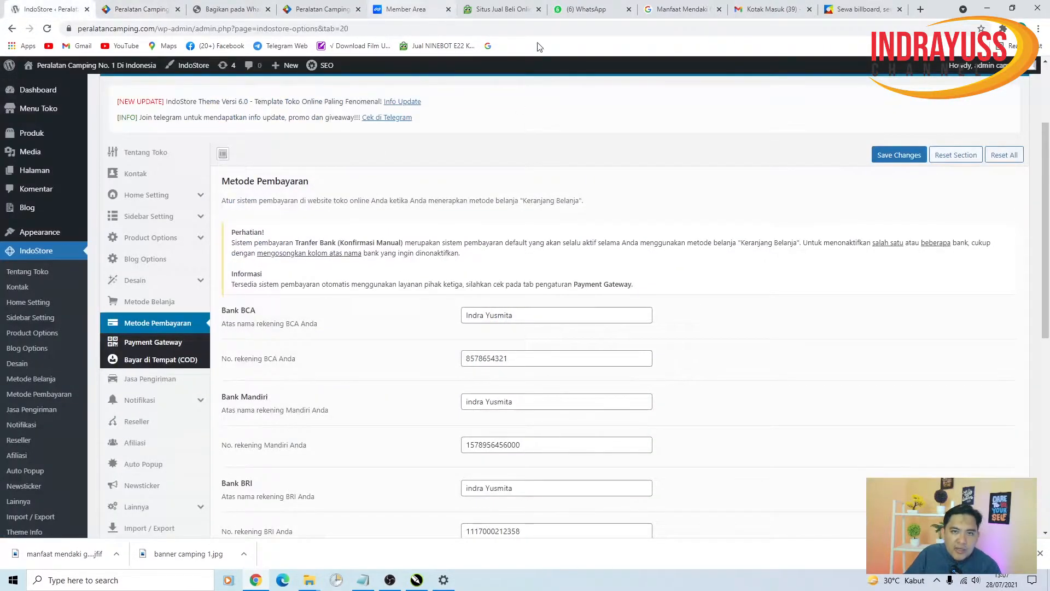
- Open Gmail from google.com in a new tab, then return to IndoStore Payment Gateway settings
{"action": "left_click", "coordinate": [922, 10]}
{"action": "type", "text": "go"}
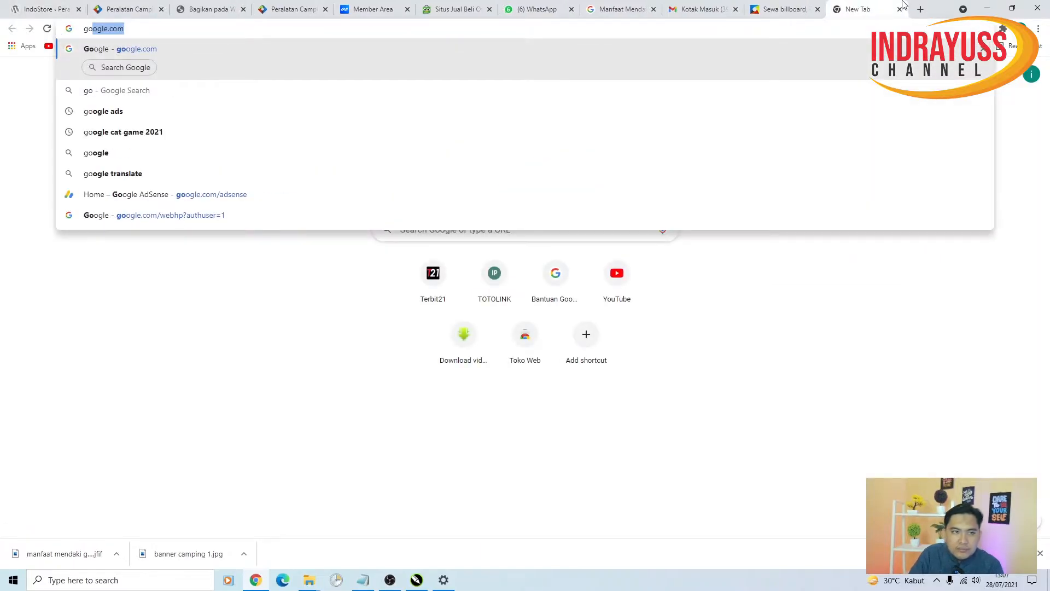
{"action": "key", "text": "Return"}
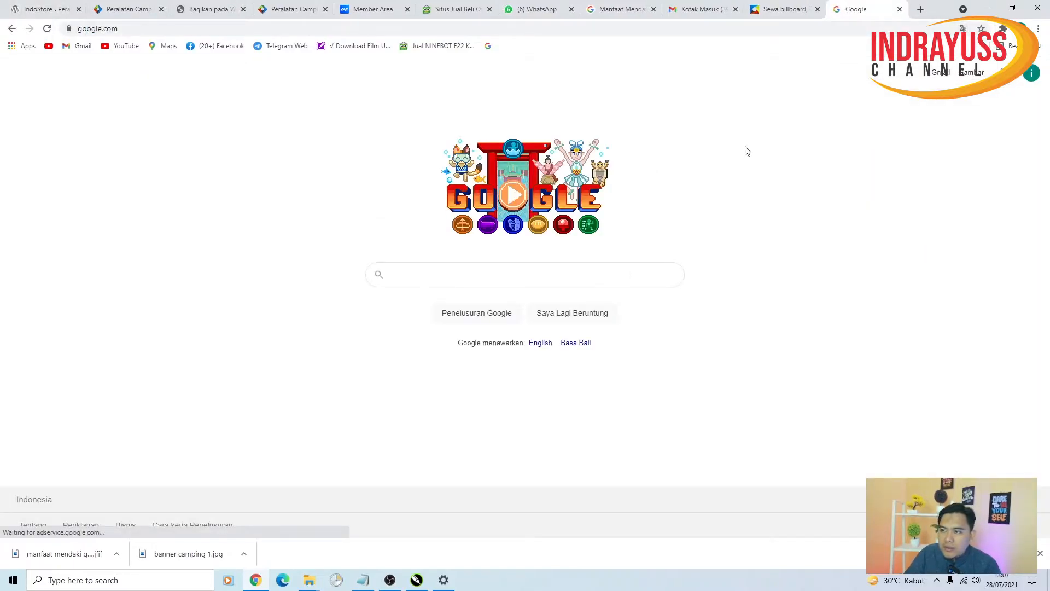
{"action": "left_click", "coordinate": [941, 74]}
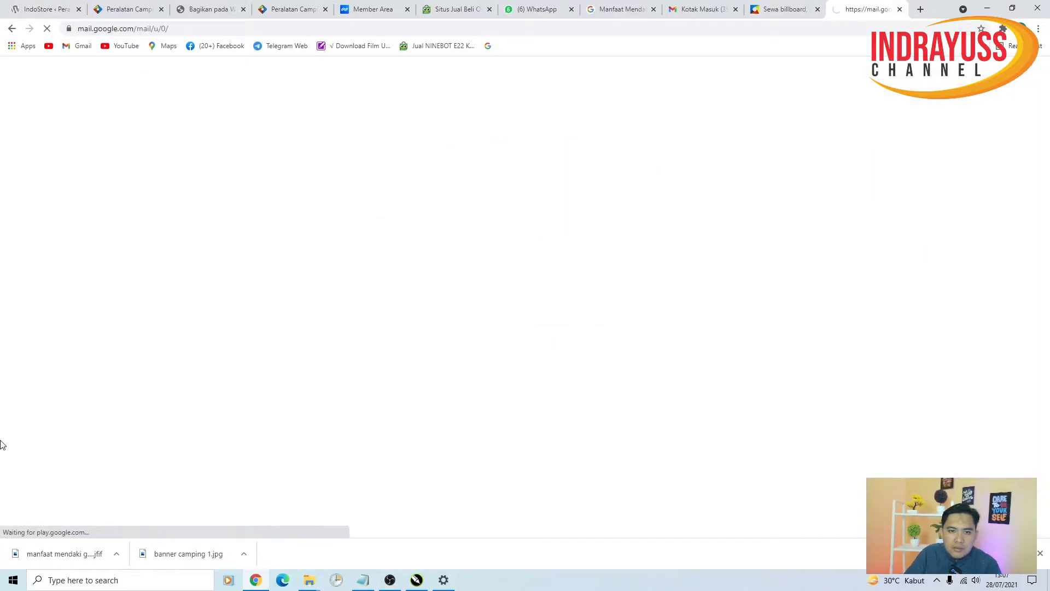
{"action": "left_click", "coordinate": [48, 9]}
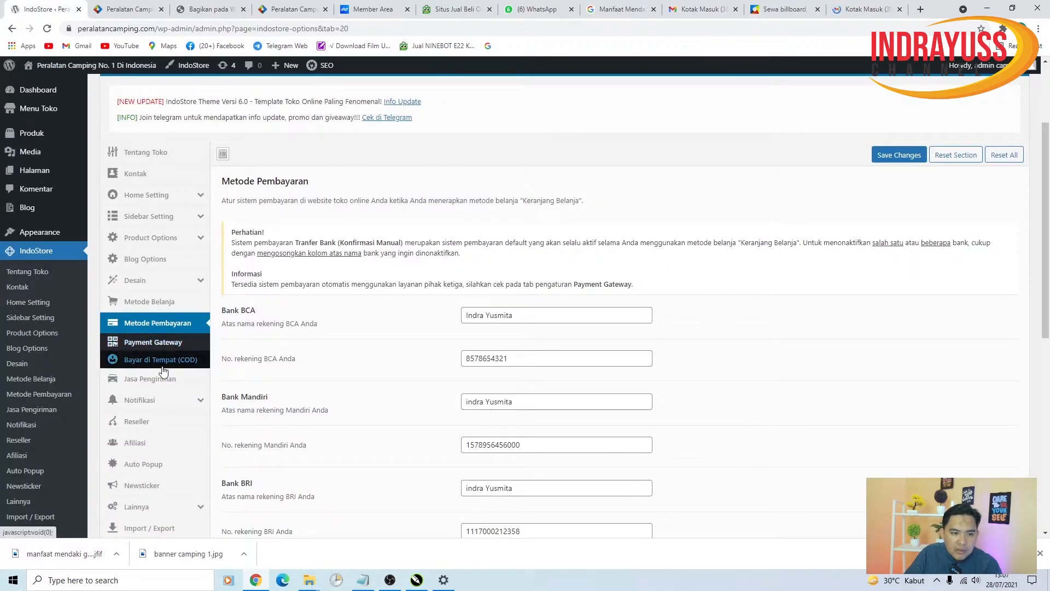
{"action": "left_click", "coordinate": [157, 345]}
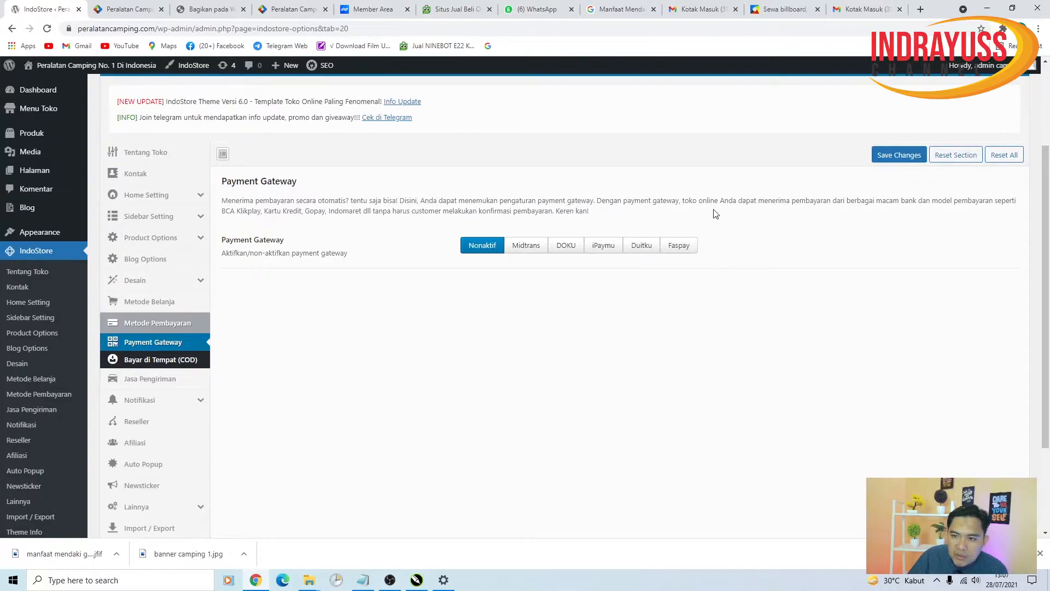
- Try out the Midtrans, DOKU, iPaymu, Duitku and Faspay gateway options
{"action": "left_click", "coordinate": [529, 246]}
{"action": "left_click", "coordinate": [568, 266]}
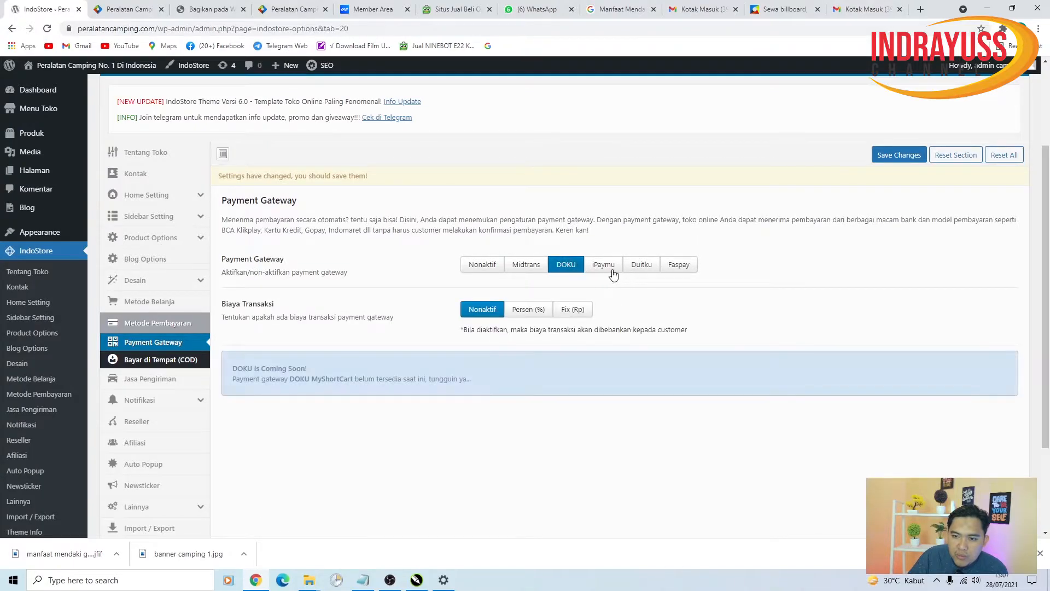
{"action": "left_click", "coordinate": [607, 267]}
{"action": "left_click", "coordinate": [643, 267]}
{"action": "left_click", "coordinate": [683, 270]}
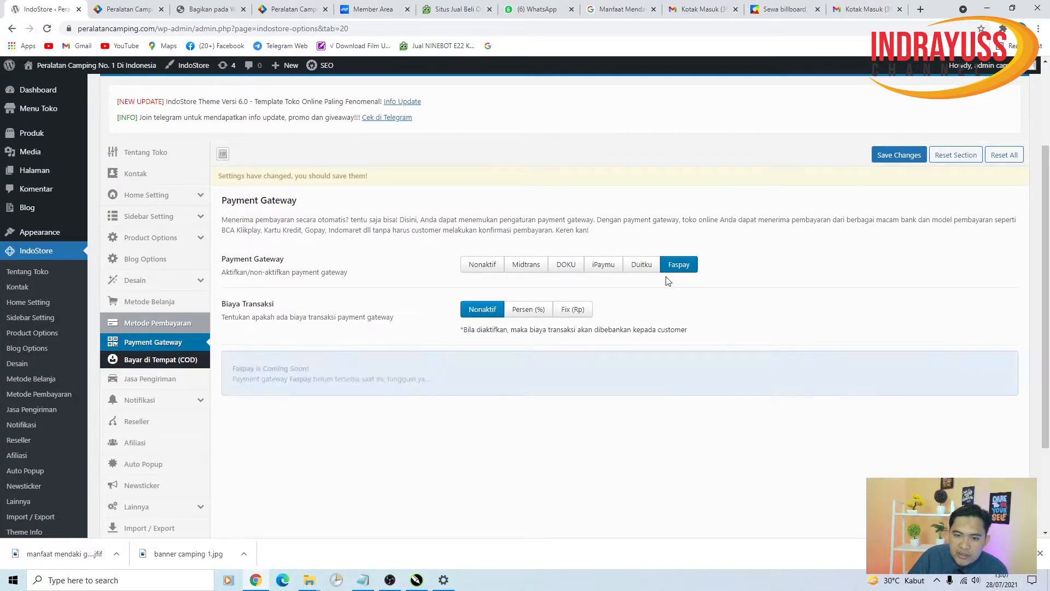
{"action": "left_click", "coordinate": [606, 267]}
{"action": "left_click", "coordinate": [555, 268]}
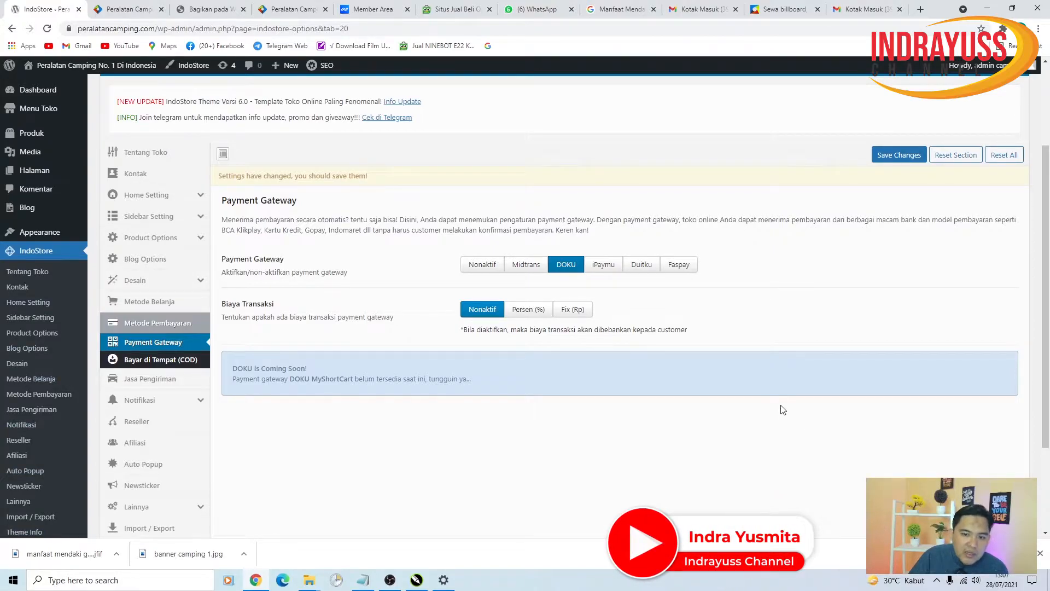
- Settle on Midtrans, showing Live (Production) mode with empty key fields
{"action": "left_click", "coordinate": [525, 266]}
{"action": "scroll", "coordinate": [462, 405], "scroll_direction": "down", "scroll_amount": 2}
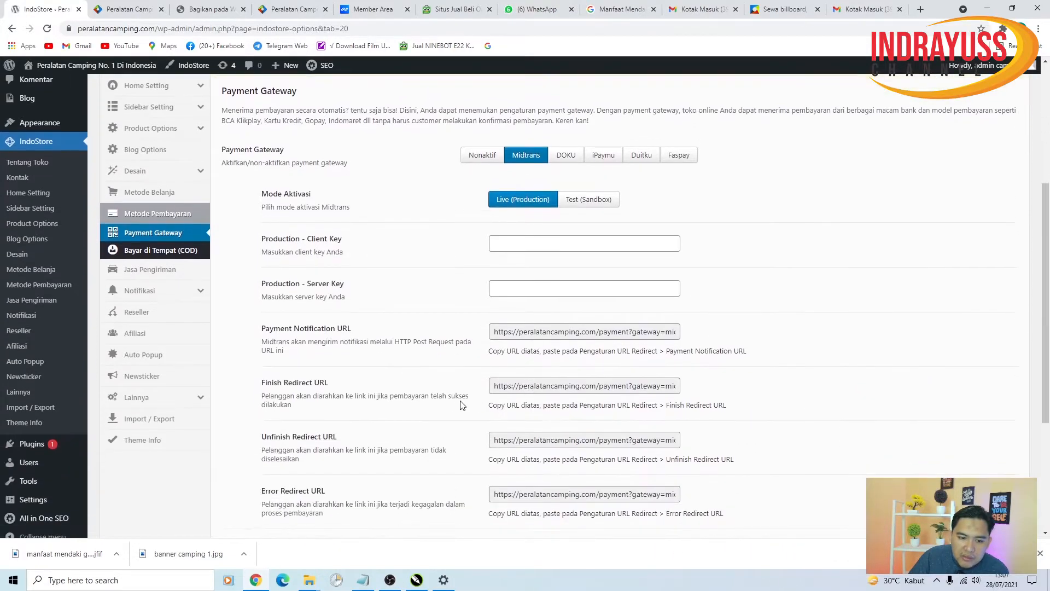
{"action": "scroll", "coordinate": [448, 403], "scroll_direction": "down", "scroll_amount": 3}
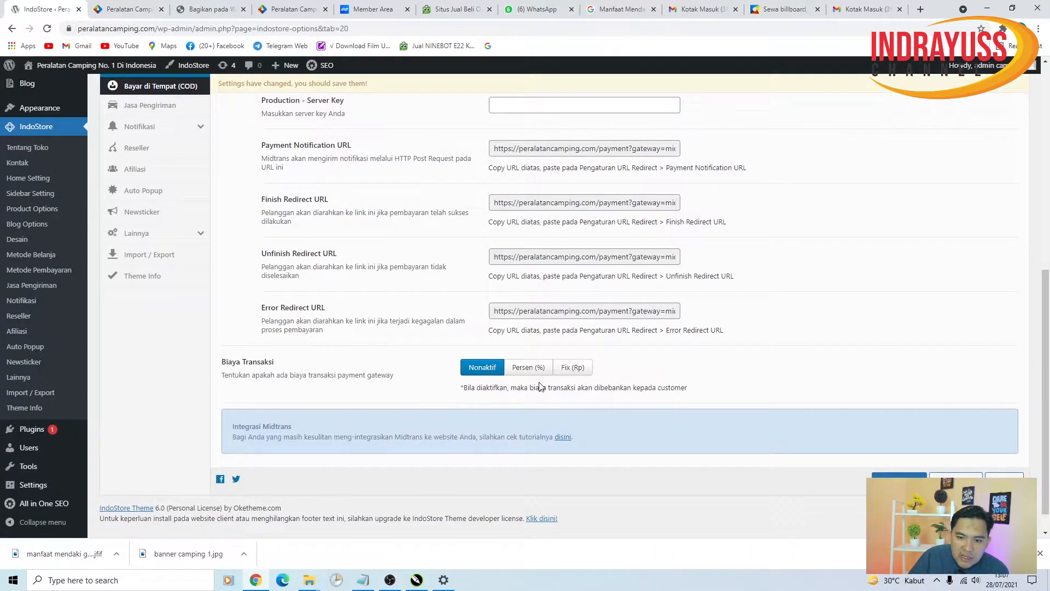
{"action": "scroll", "coordinate": [539, 386], "scroll_direction": "up", "scroll_amount": 8}
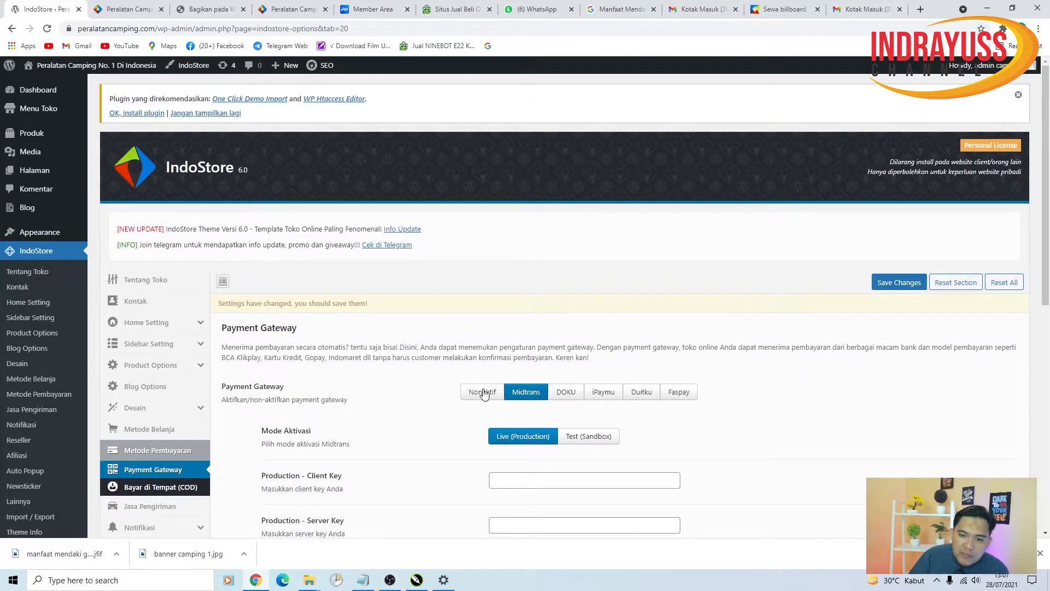
{"action": "left_click", "coordinate": [483, 393]}
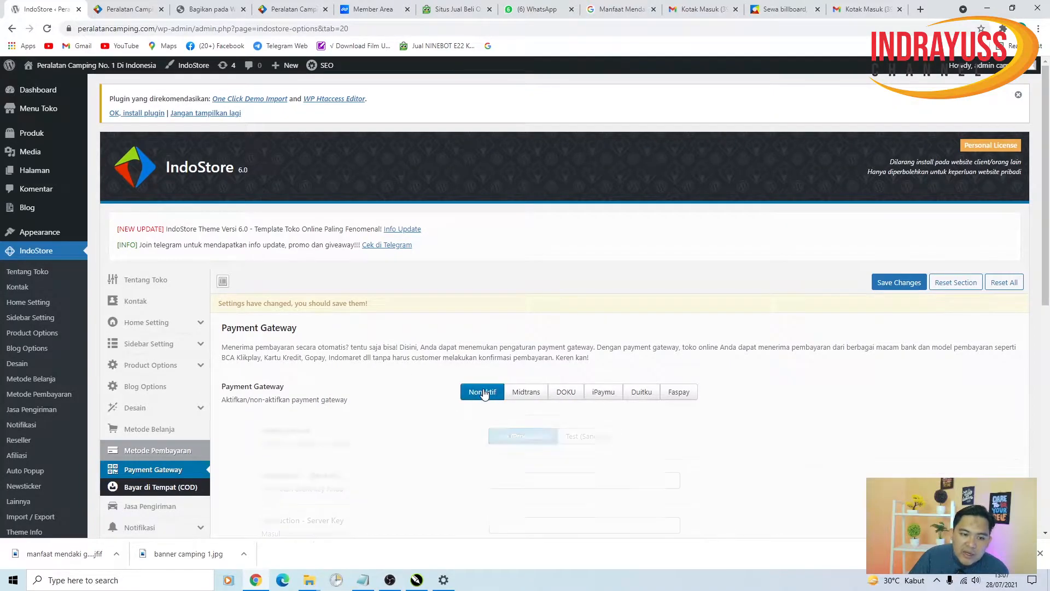
{"action": "left_click", "coordinate": [531, 399]}
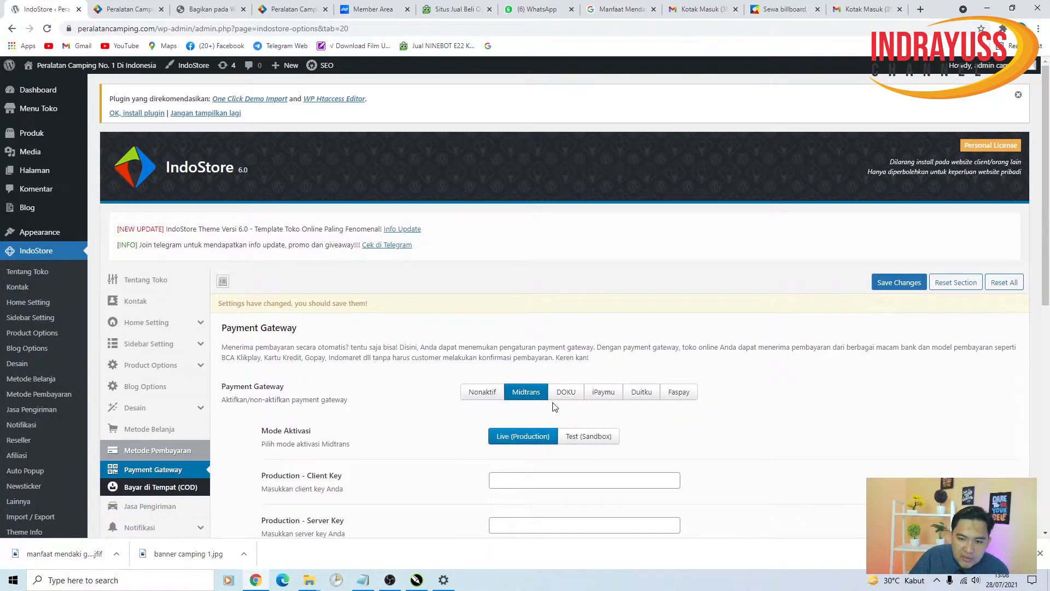
{"action": "scroll", "coordinate": [550, 423], "scroll_direction": "down", "scroll_amount": 3}
{"action": "scroll", "coordinate": [551, 383], "scroll_direction": "down", "scroll_amount": 4}
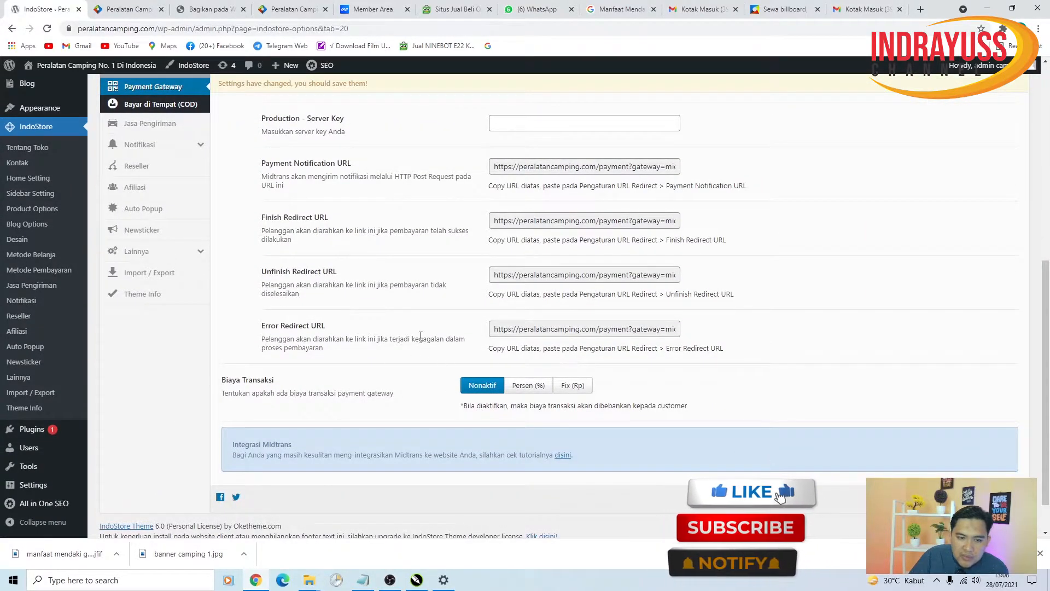
{"action": "scroll", "coordinate": [438, 257], "scroll_direction": "up", "scroll_amount": 5}
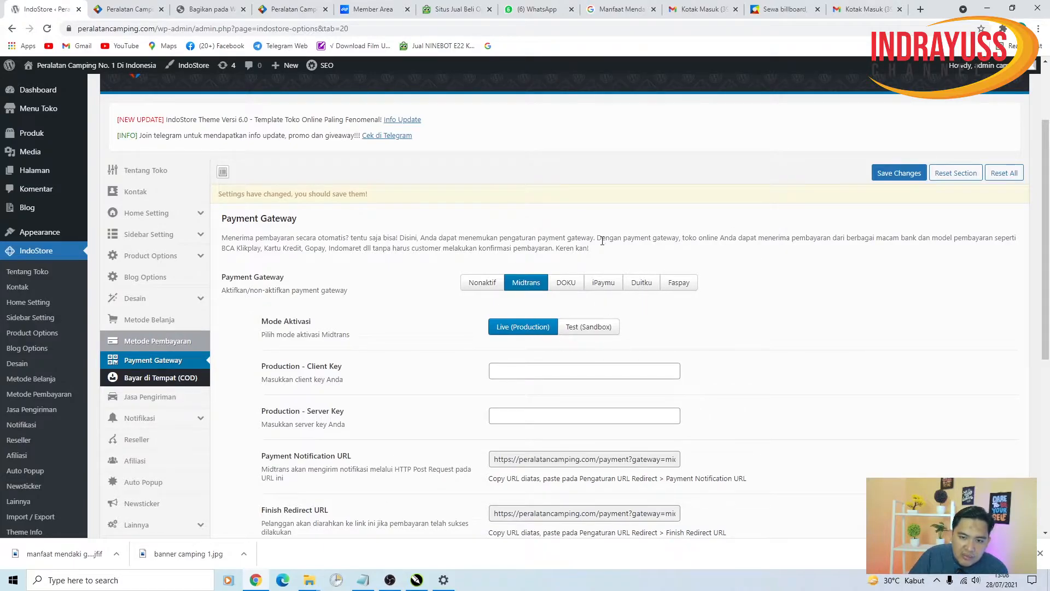
- Turn cash on delivery on, showing JNE, SiCepat, J&T couriers and a fixed 2.500 fee
{"action": "left_click", "coordinate": [549, 372]}
{"action": "left_click", "coordinate": [547, 415]}
{"action": "left_click", "coordinate": [552, 416]}
{"action": "left_click", "coordinate": [188, 383]}
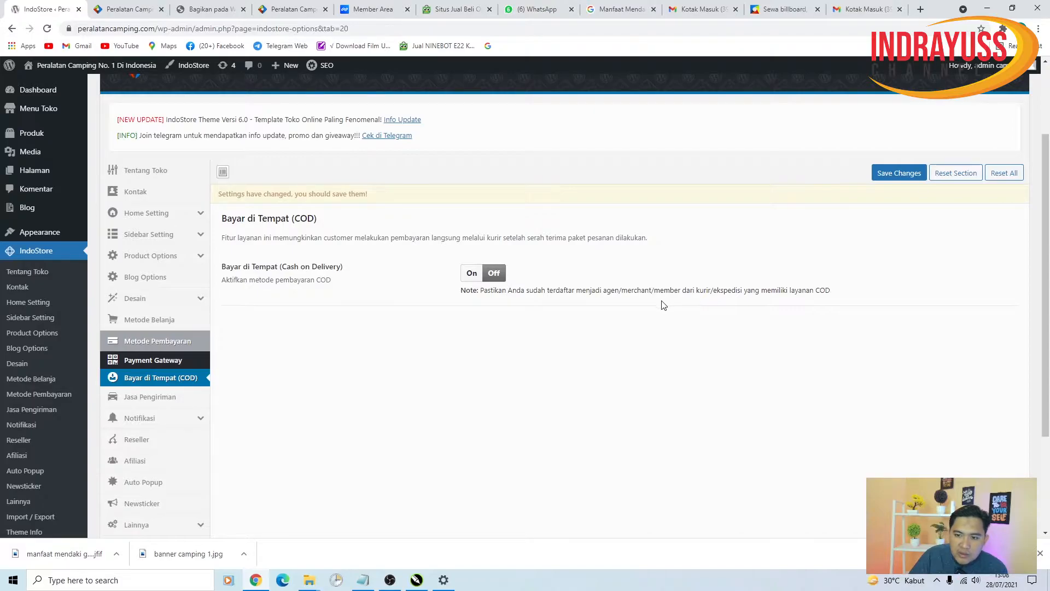
{"action": "left_click", "coordinate": [472, 275]}
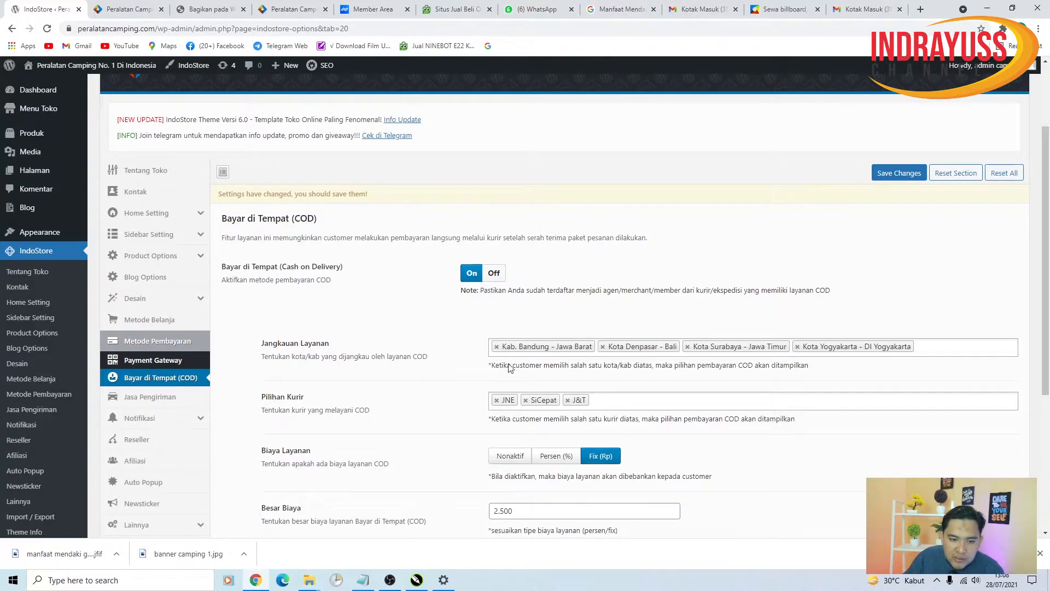
{"action": "scroll", "coordinate": [411, 430], "scroll_direction": "down", "scroll_amount": 1}
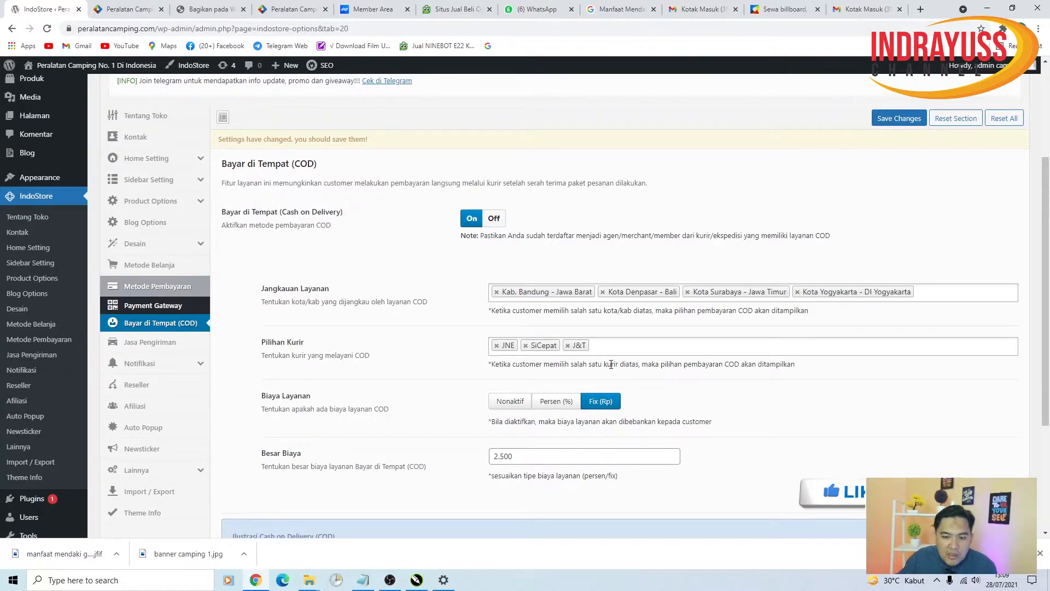
- Set the COD Biaya Layanan to Persen (%) with 3500 in Besar Biaya and save
{"action": "left_click", "coordinate": [506, 401]}
{"action": "left_click", "coordinate": [555, 402]}
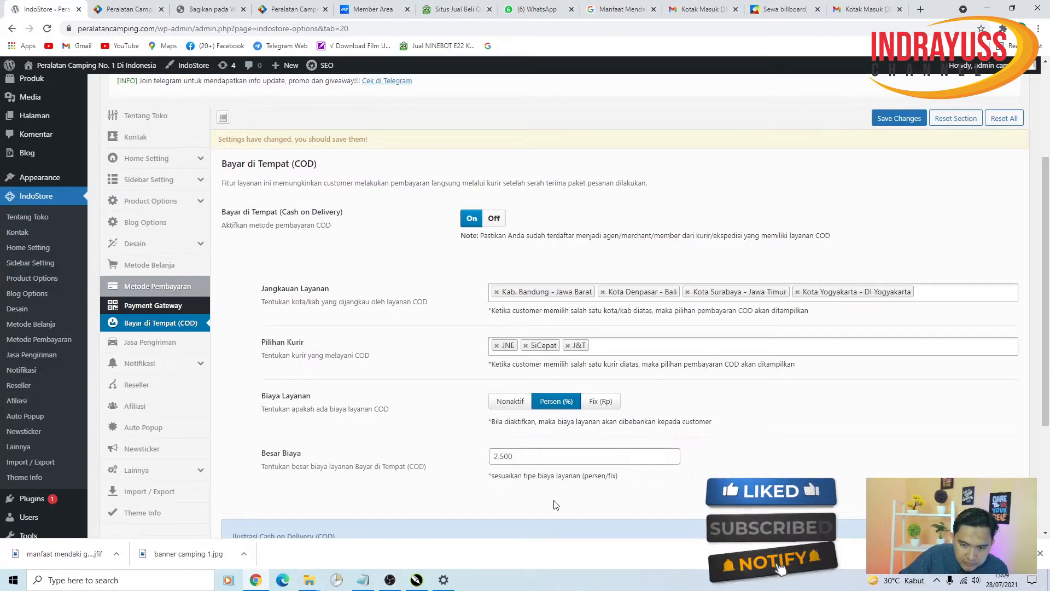
{"action": "key", "text": "Tab"}
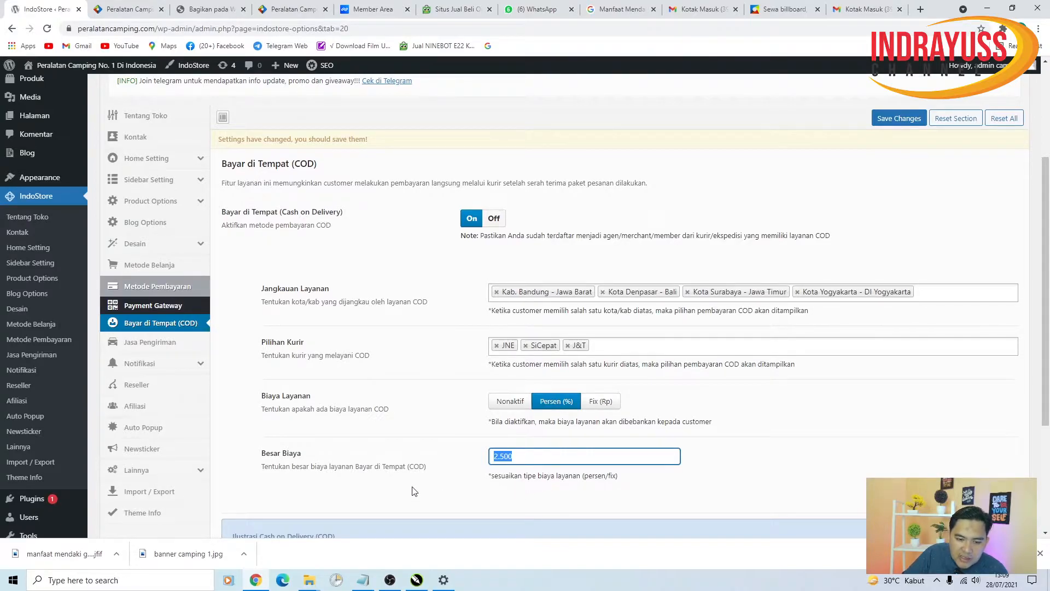
{"action": "left_click", "coordinate": [517, 457]}
{"action": "left_click_drag", "start_coordinate": [523, 458], "coordinate": [450, 461]}
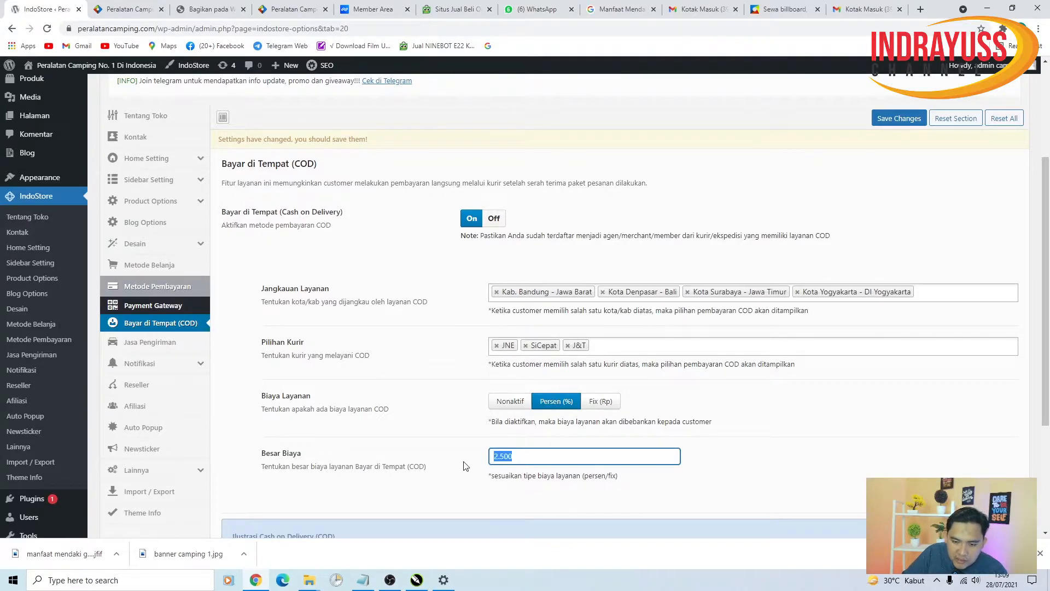
{"action": "type", "text": "3500"}
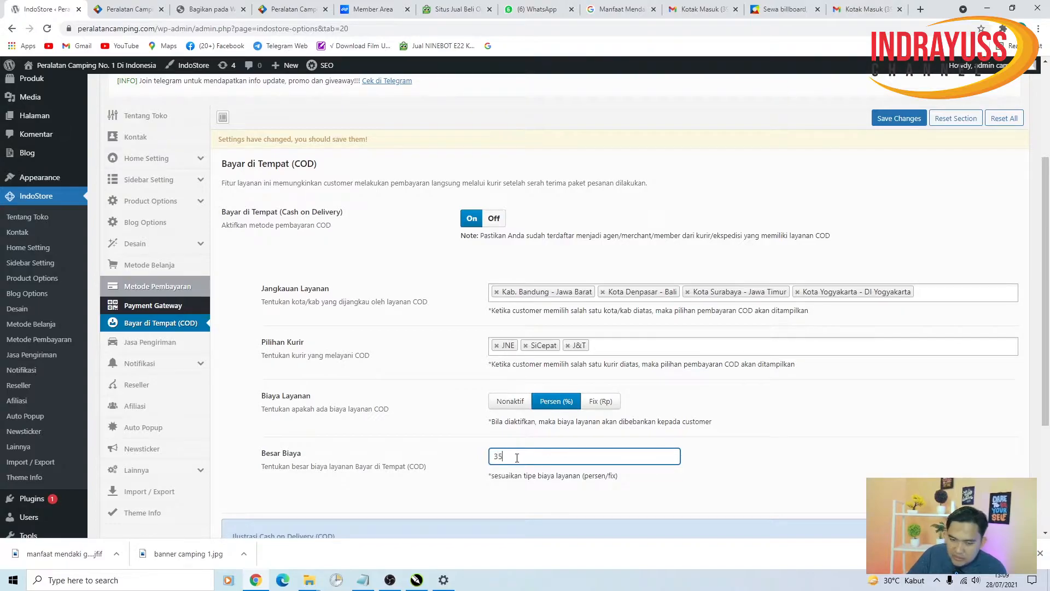
{"action": "left_click", "coordinate": [901, 118]}
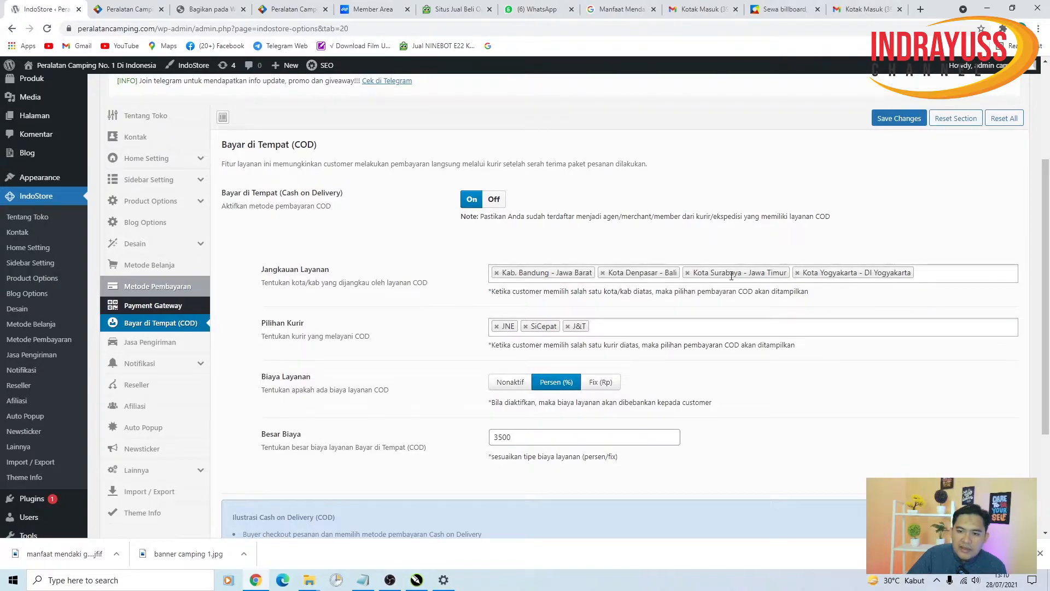
- Switch Bayar di Tempat (COD) Off and save the settings
{"action": "left_click", "coordinate": [750, 275]}
{"action": "left_click", "coordinate": [668, 234]}
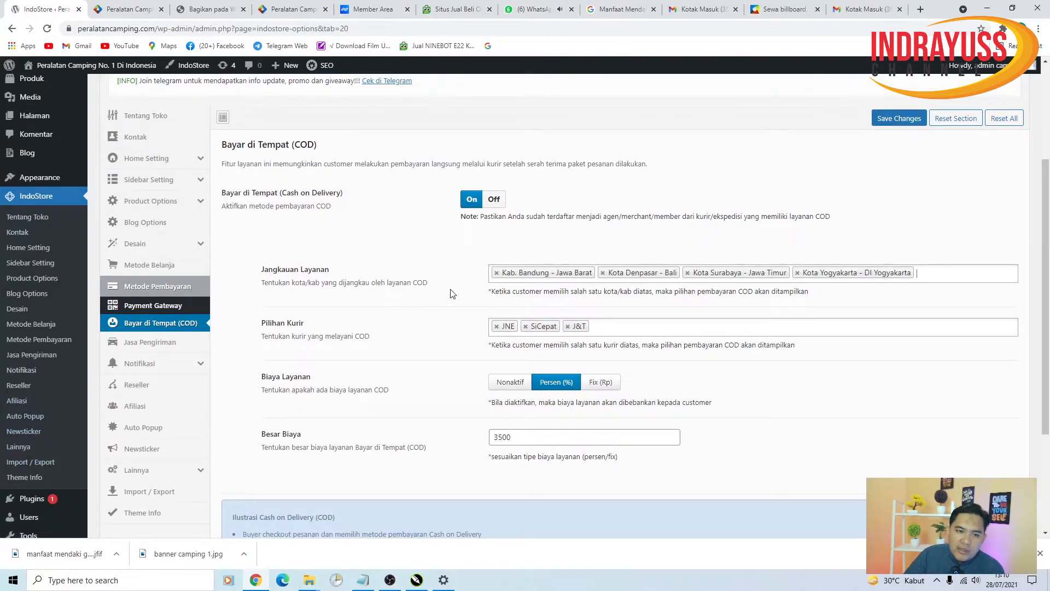
{"action": "left_click", "coordinate": [494, 200]}
{"action": "left_click", "coordinate": [900, 118]}
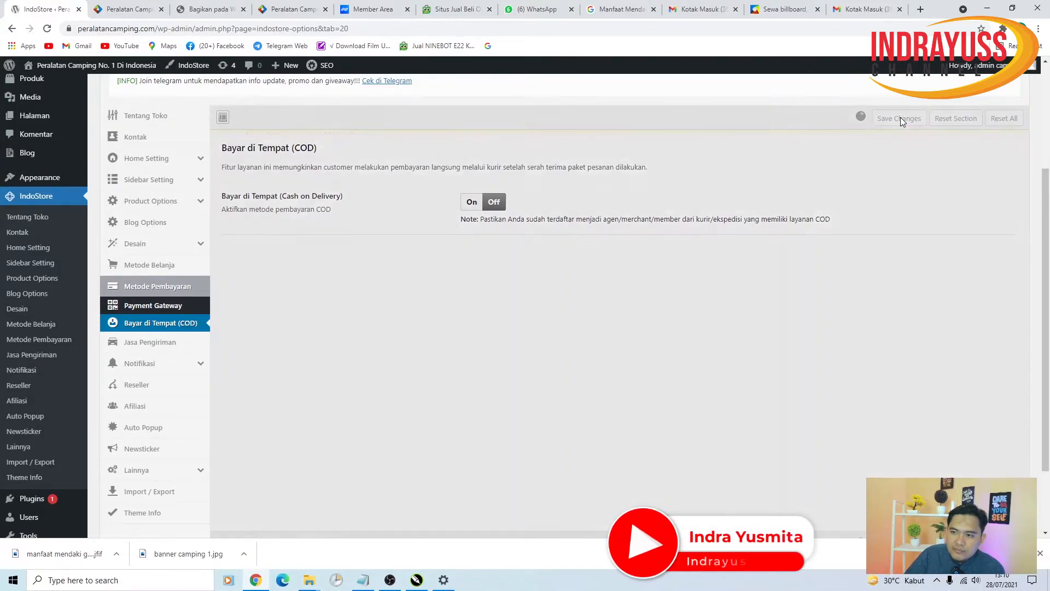
- Open Jasa Pengiriman settings and check the live storefront's product listings
{"action": "left_click", "coordinate": [174, 344]}
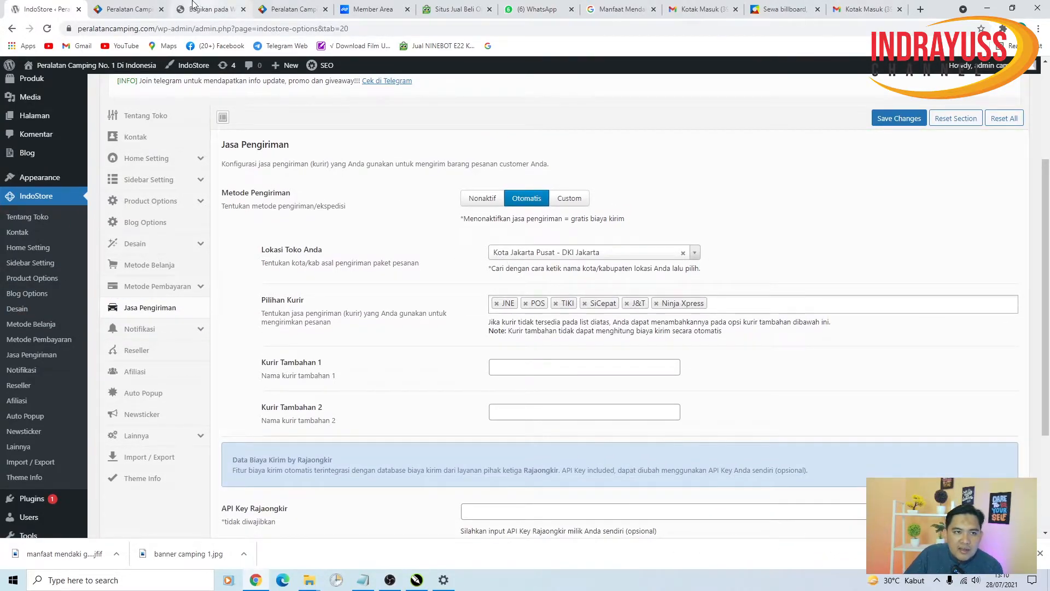
{"action": "left_click", "coordinate": [144, 9]}
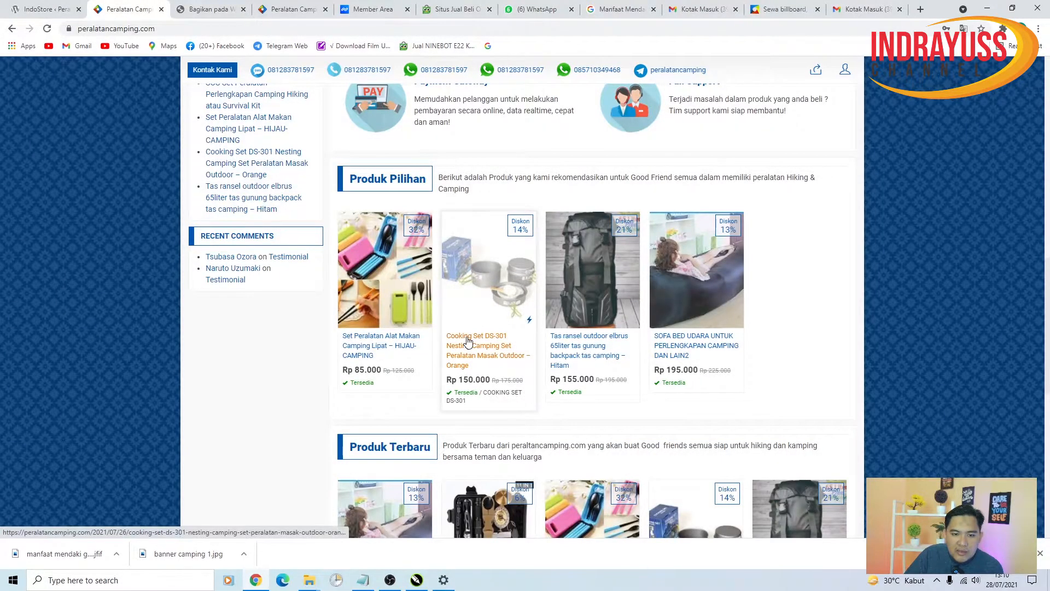
{"action": "scroll", "coordinate": [468, 340], "scroll_direction": "down", "scroll_amount": 3}
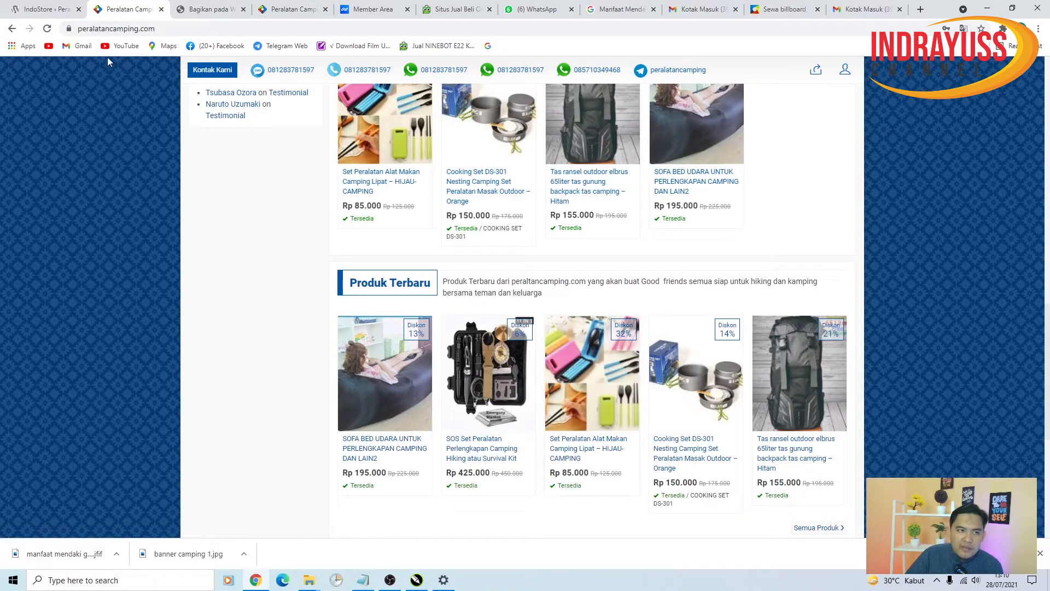
{"action": "left_click", "coordinate": [44, 9]}
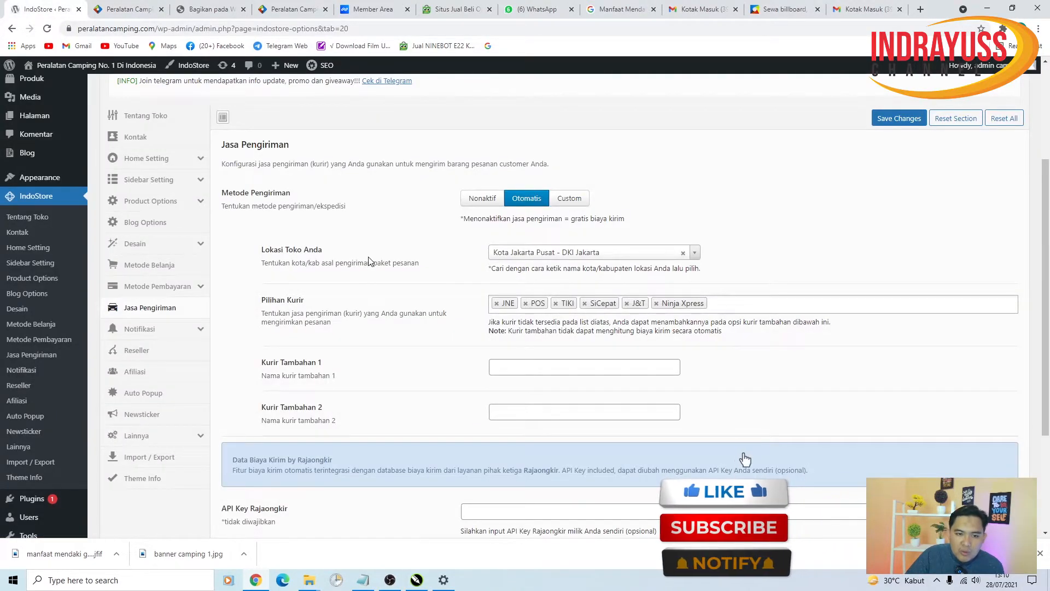
- Set Lokasi Toko to Kota Depok - Jawa Barat by searching for 'depok'
{"action": "left_click", "coordinate": [605, 255]}
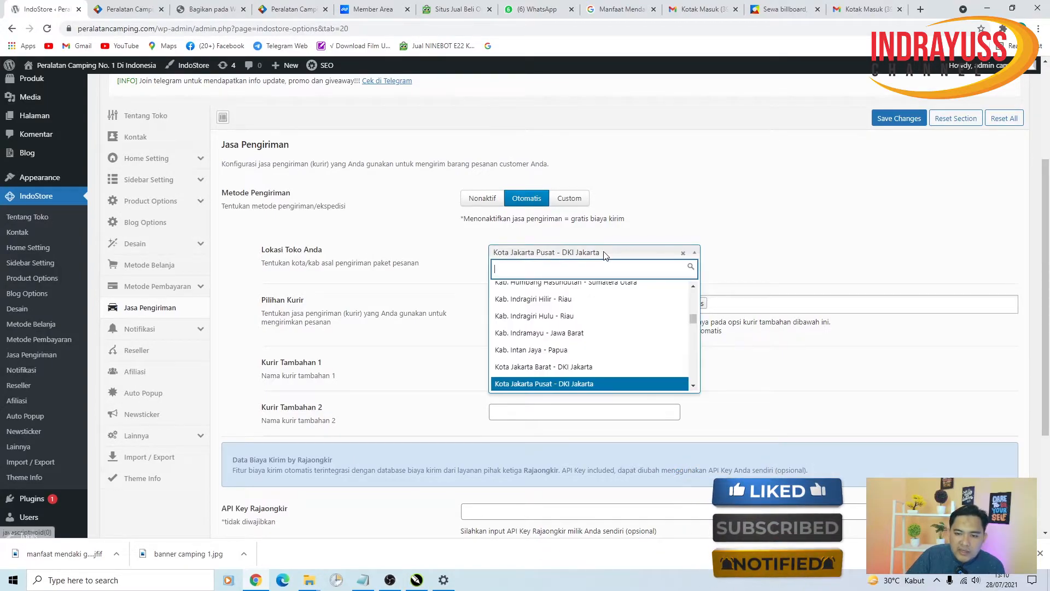
{"action": "scroll", "coordinate": [558, 358], "scroll_direction": "down", "scroll_amount": 5}
{"action": "scroll", "coordinate": [563, 355], "scroll_direction": "up", "scroll_amount": 4}
{"action": "scroll", "coordinate": [588, 359], "scroll_direction": "down", "scroll_amount": 6}
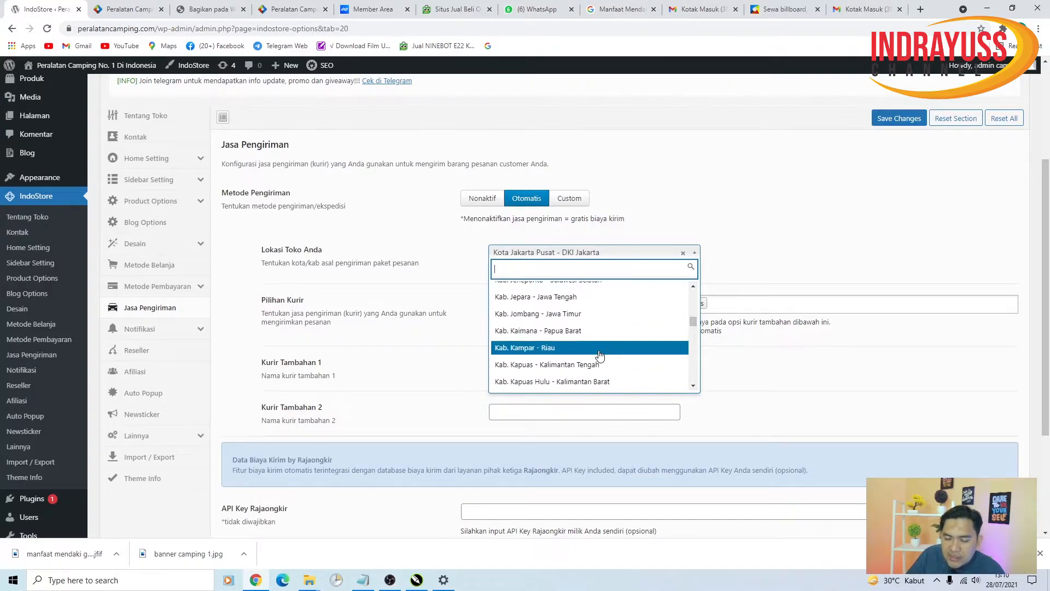
{"action": "scroll", "coordinate": [602, 347], "scroll_direction": "up", "scroll_amount": 15}
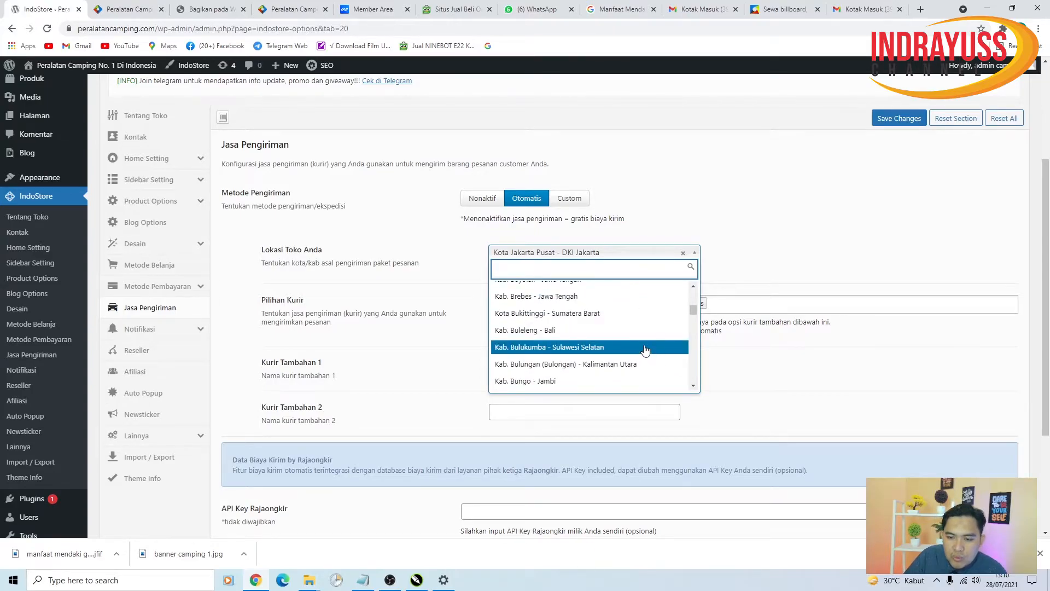
{"action": "scroll", "coordinate": [645, 350], "scroll_direction": "up", "scroll_amount": 2}
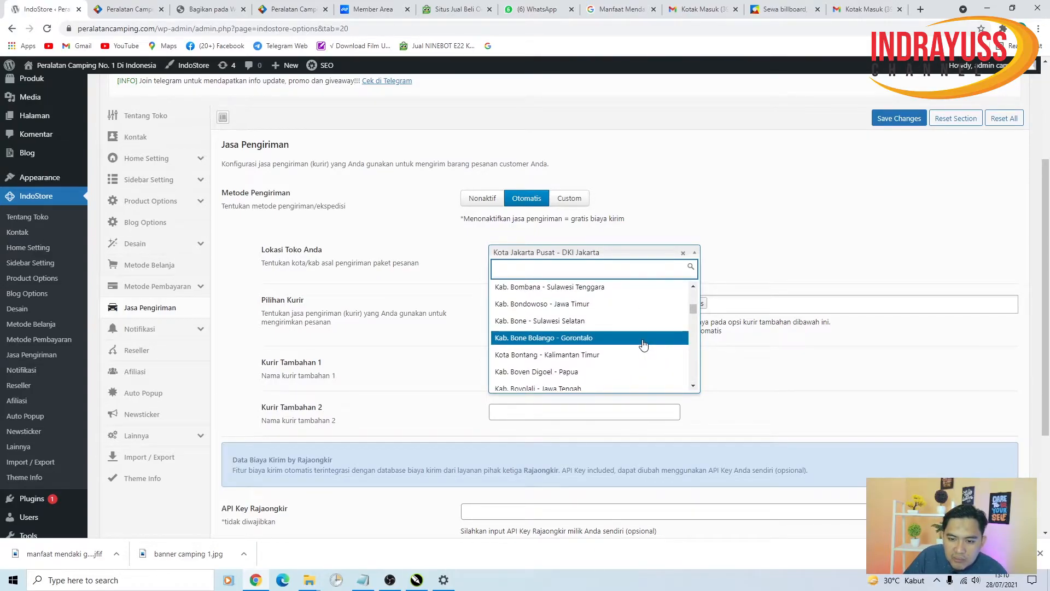
{"action": "scroll", "coordinate": [629, 337], "scroll_direction": "up", "scroll_amount": 6}
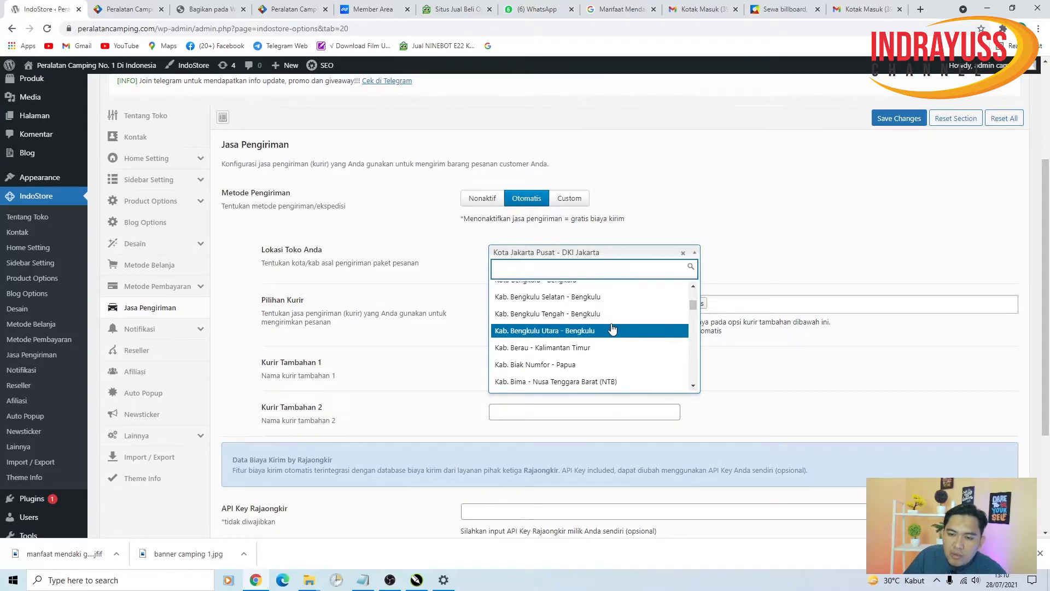
{"action": "scroll", "coordinate": [610, 330], "scroll_direction": "down", "scroll_amount": 5}
{"action": "scroll", "coordinate": [604, 332], "scroll_direction": "up", "scroll_amount": 2}
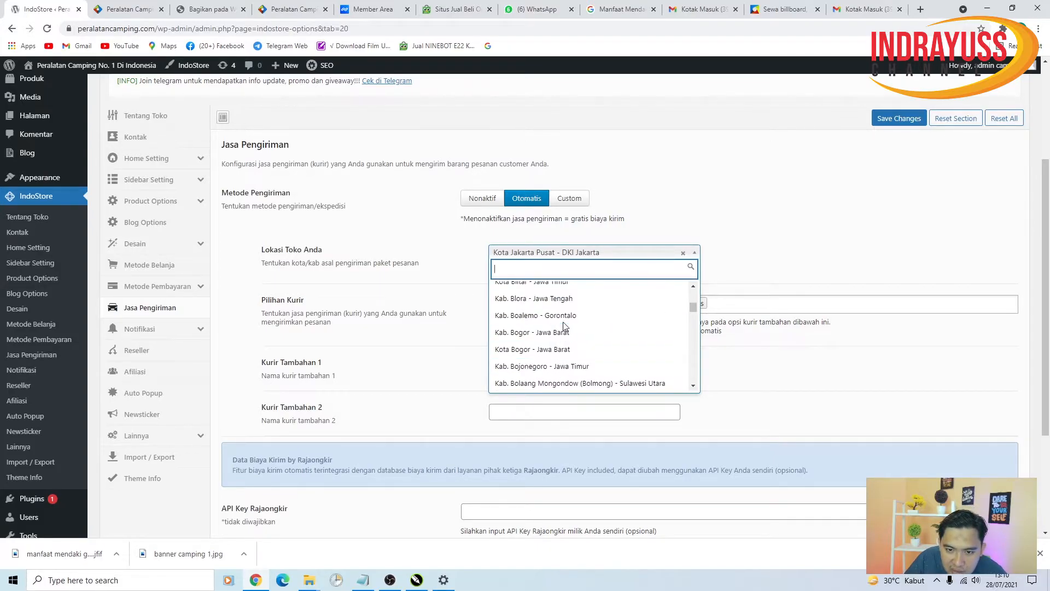
{"action": "type", "text": "depo"}
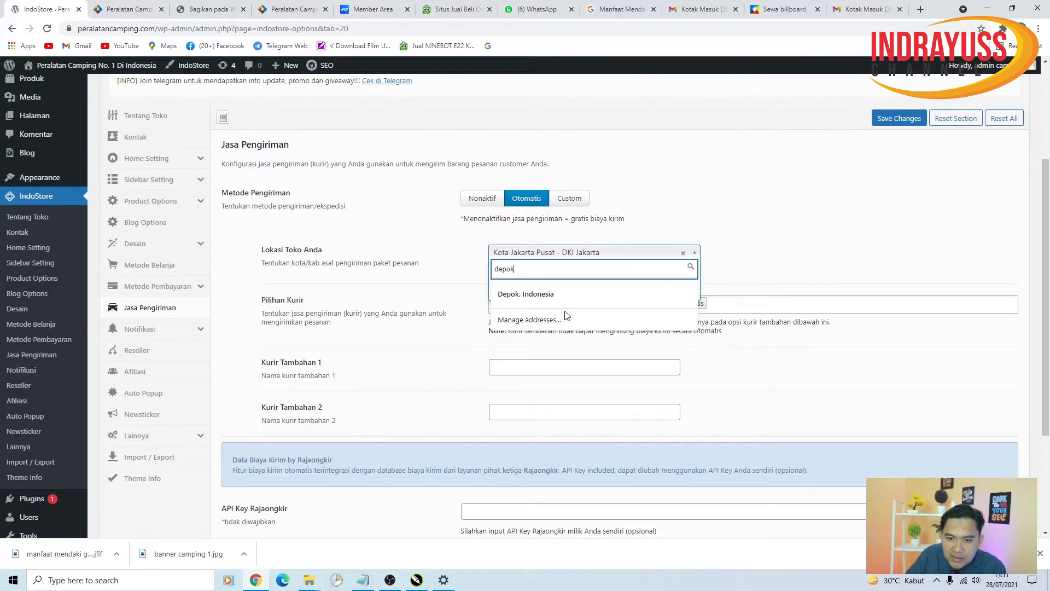
{"action": "type", "text": "k"}
{"action": "left_click", "coordinate": [549, 293]}
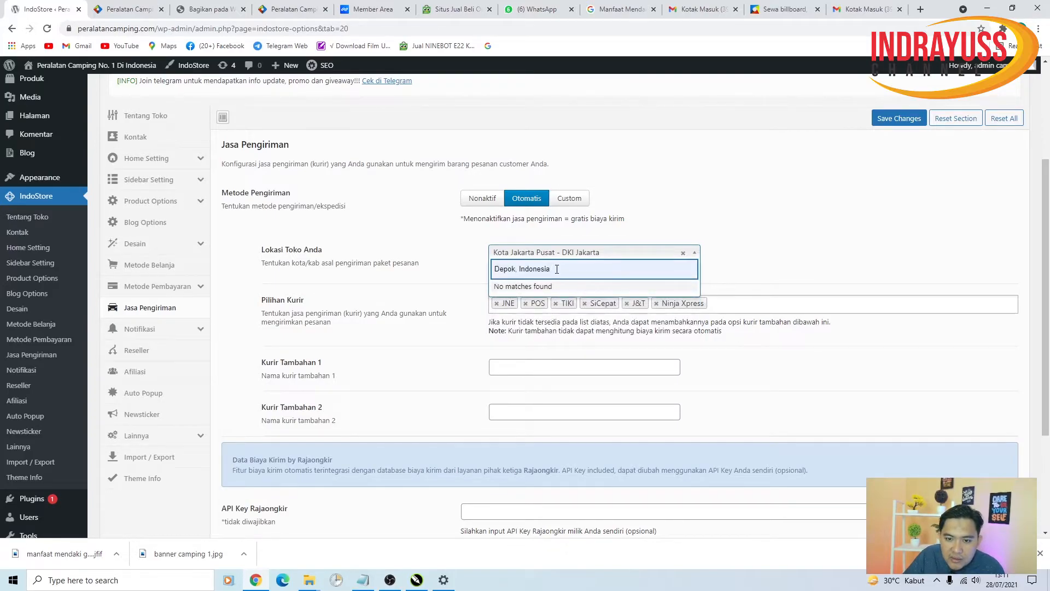
{"action": "left_click_drag", "start_coordinate": [557, 268], "coordinate": [246, 255]}
{"action": "type", "text": "kota"}
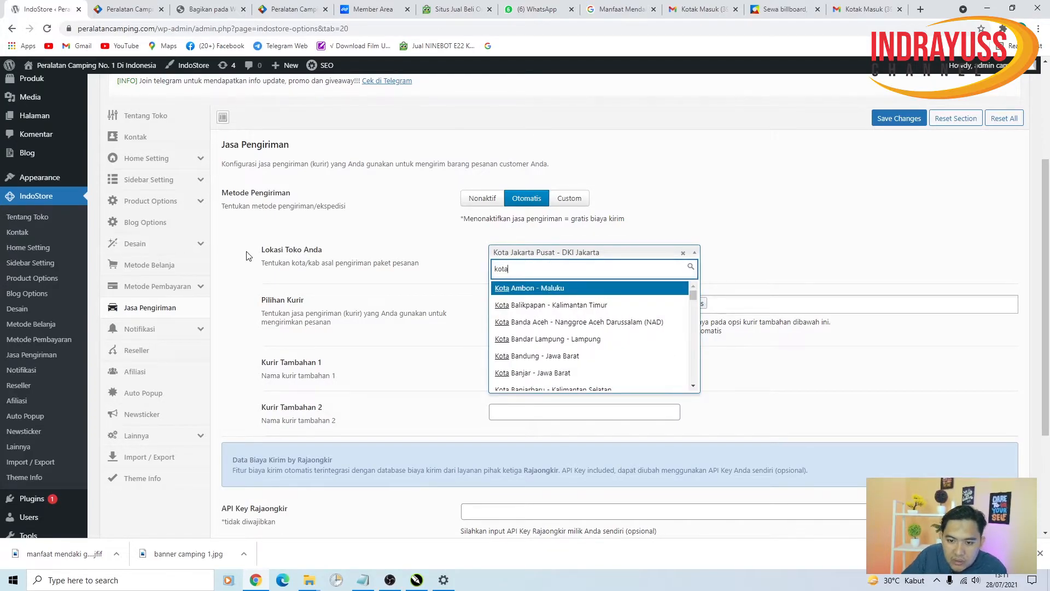
{"action": "scroll", "coordinate": [468, 322], "scroll_direction": "down", "scroll_amount": 2}
{"action": "scroll", "coordinate": [588, 234], "scroll_direction": "down", "scroll_amount": 3}
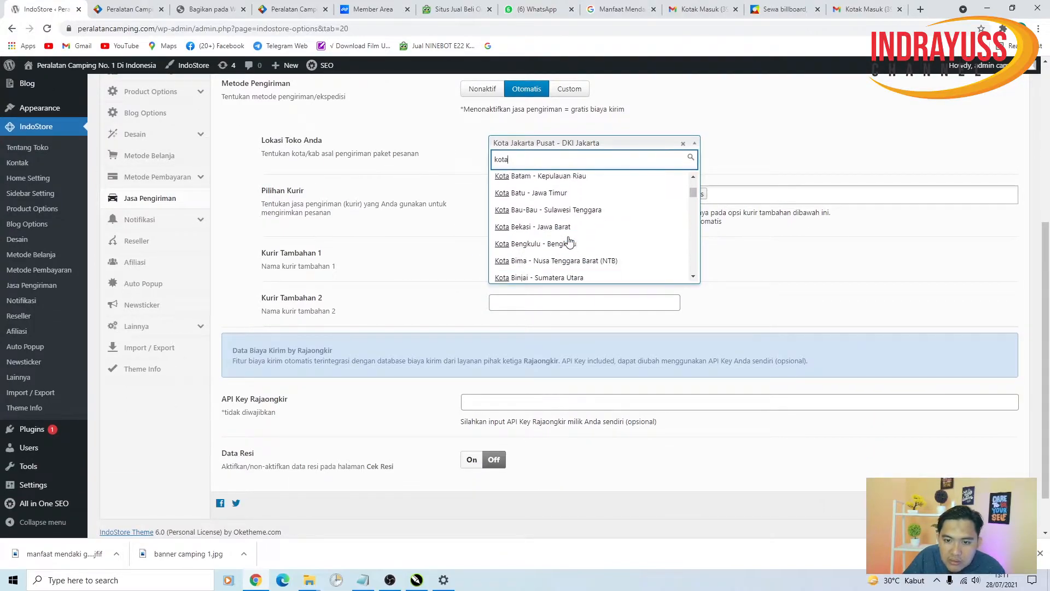
{"action": "scroll", "coordinate": [588, 234], "scroll_direction": "down", "scroll_amount": 5}
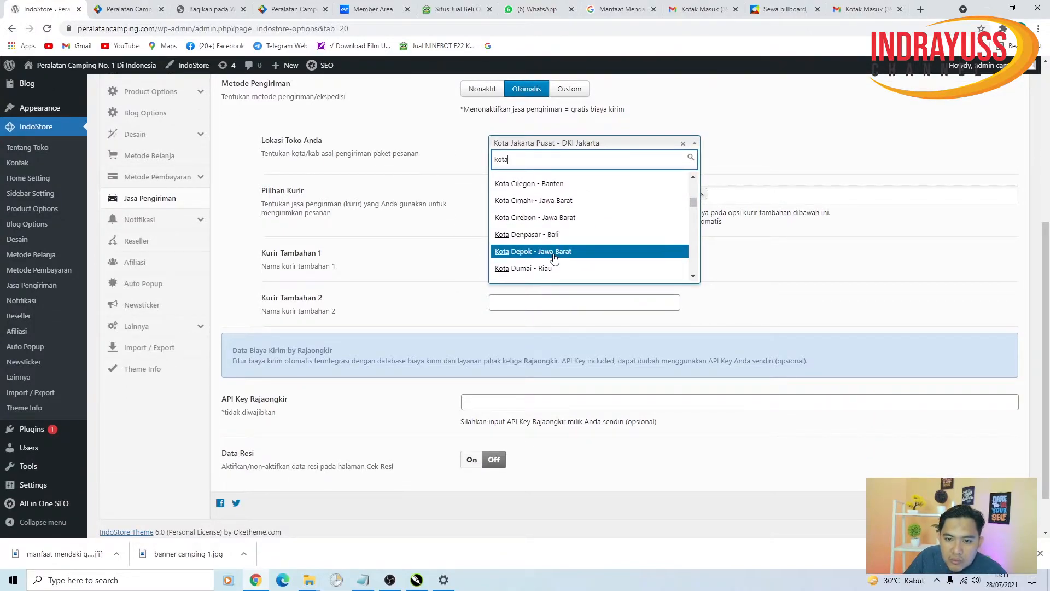
{"action": "left_click", "coordinate": [555, 250]}
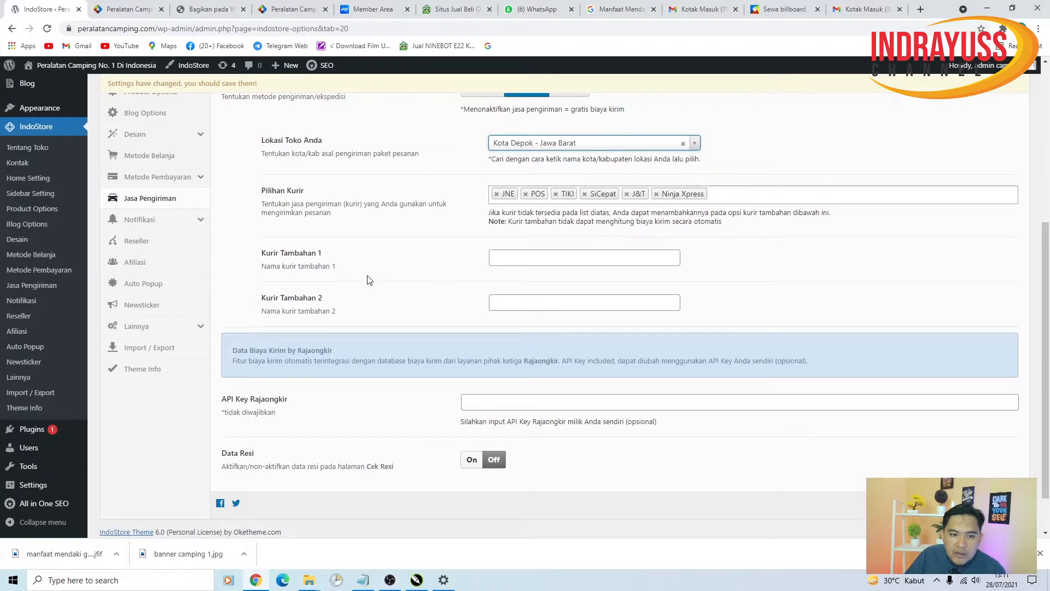
- Remove POS and TIKI from Pilihan Kurir and save the shipping settings
{"action": "scroll", "coordinate": [508, 380], "scroll_direction": "up", "scroll_amount": 2}
{"action": "left_click", "coordinate": [550, 381]}
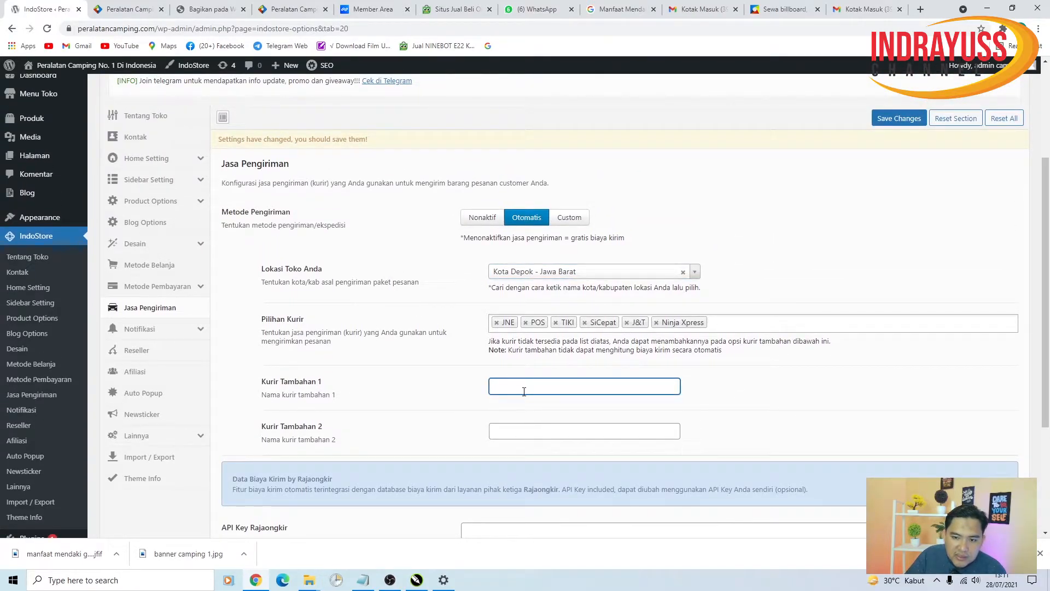
{"action": "left_click", "coordinate": [526, 324]}
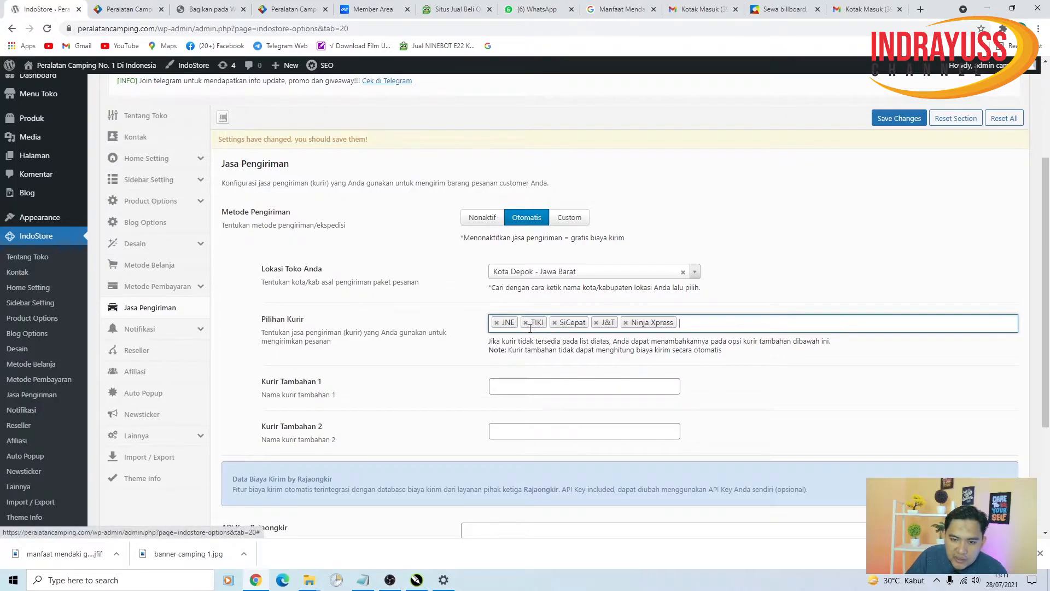
{"action": "left_click", "coordinate": [525, 324]}
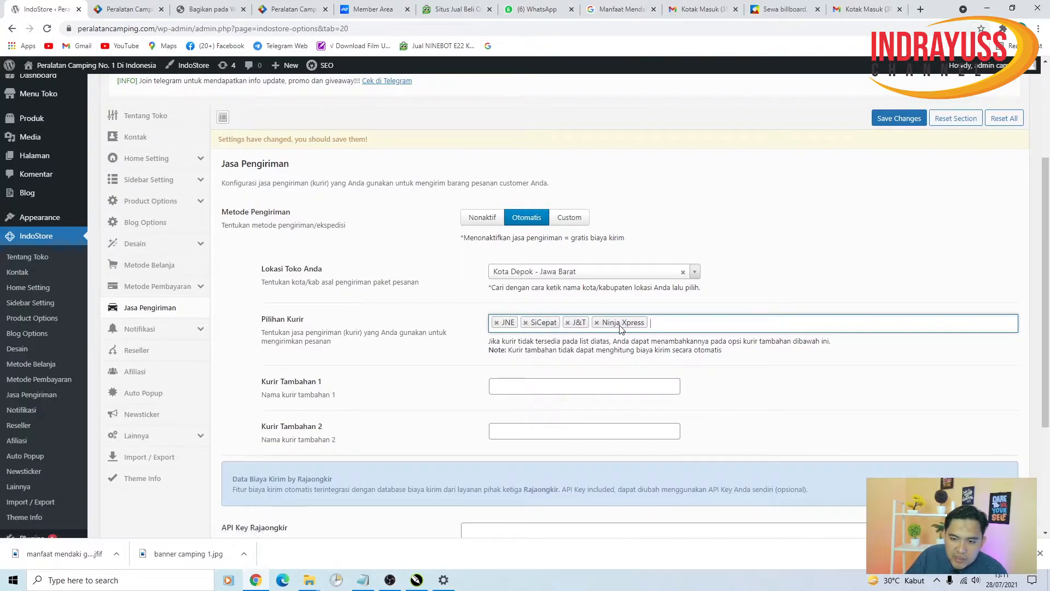
{"action": "left_click", "coordinate": [899, 118]}
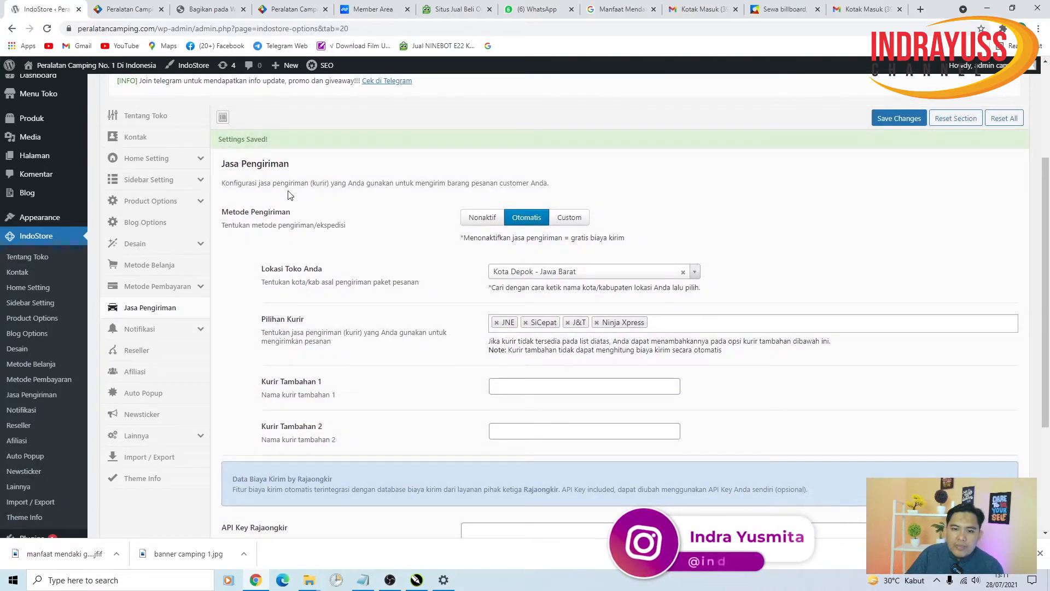
{"action": "scroll", "coordinate": [472, 317], "scroll_direction": "down", "scroll_amount": 1}
{"action": "scroll", "coordinate": [472, 317], "scroll_direction": "down", "scroll_amount": 1}
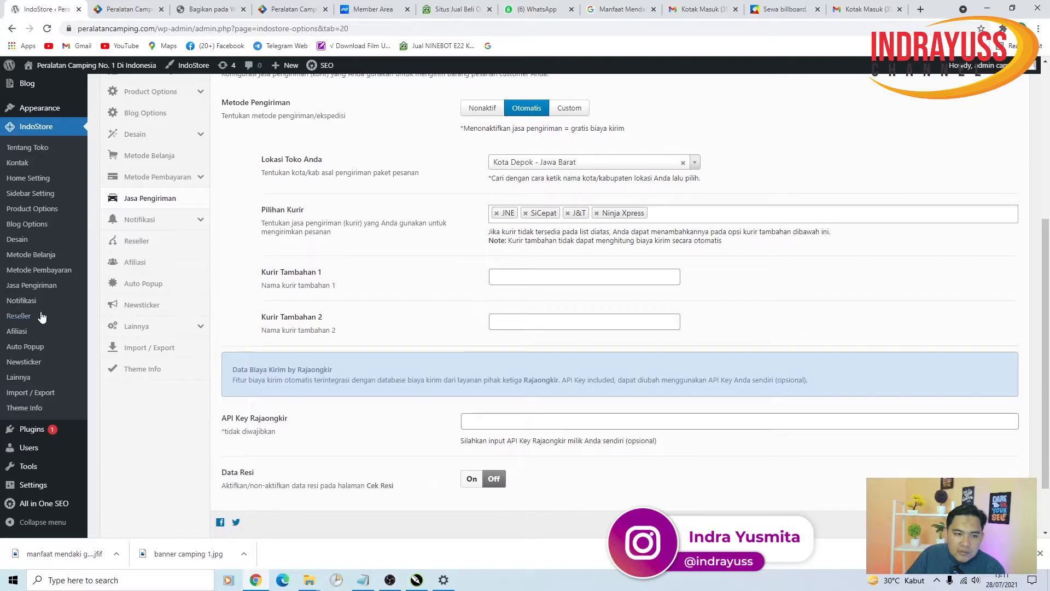
{"action": "scroll", "coordinate": [77, 313], "scroll_direction": "down", "scroll_amount": 1}
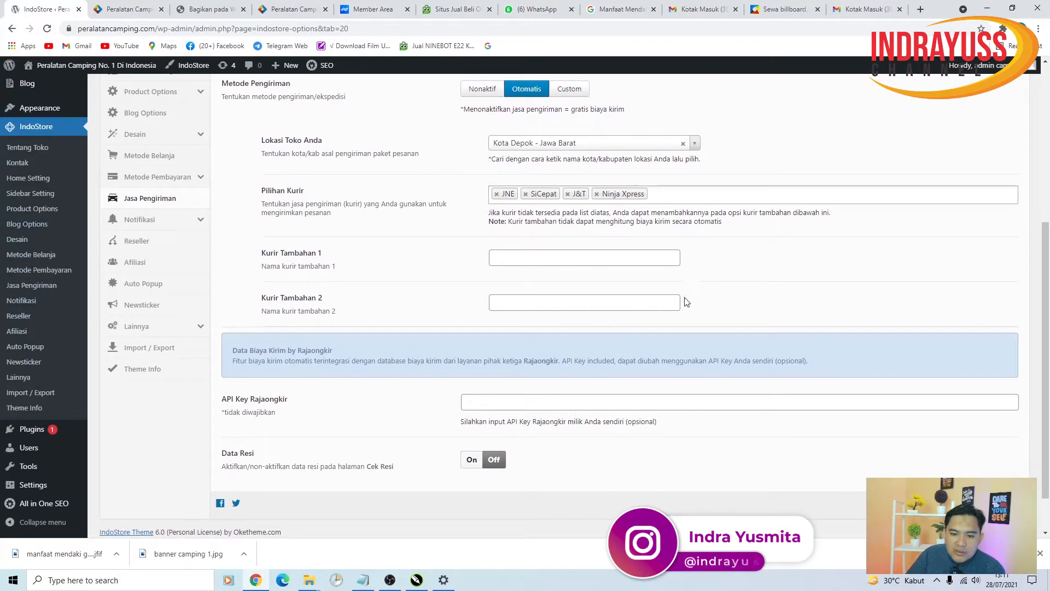
{"action": "scroll", "coordinate": [190, 380], "scroll_direction": "up", "scroll_amount": 3}
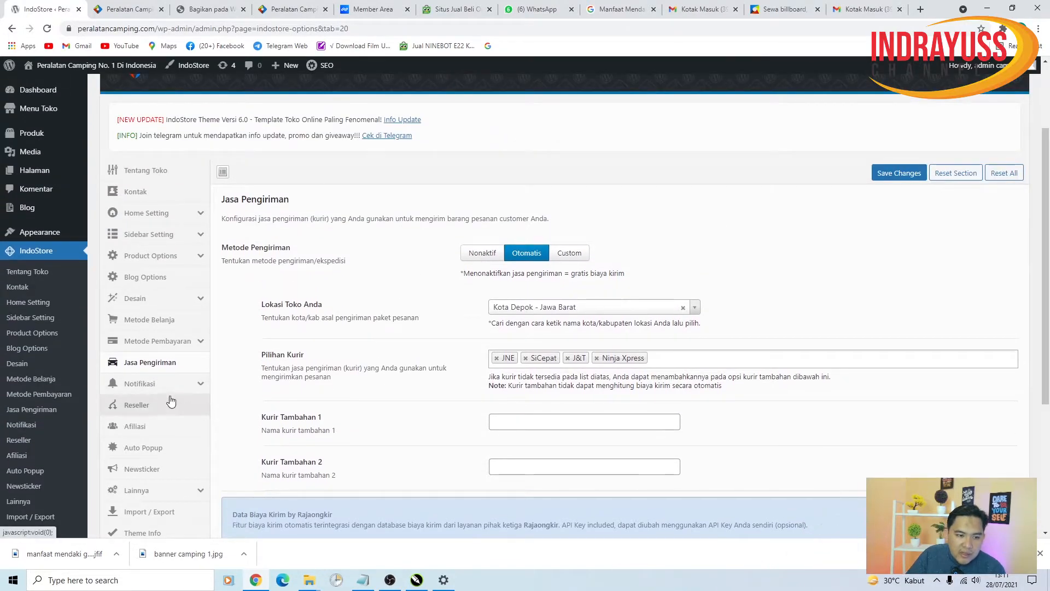
- Review the Notifikasi > Template SMS messages, leaving the customer order SMS text unchanged
{"action": "left_click", "coordinate": [186, 384]}
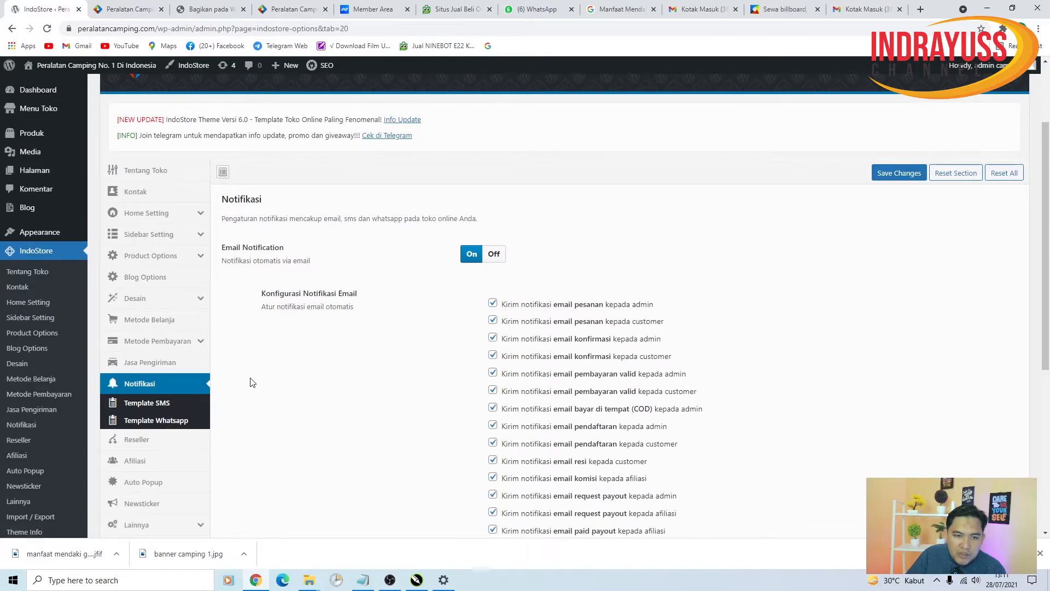
{"action": "left_click", "coordinate": [183, 408]}
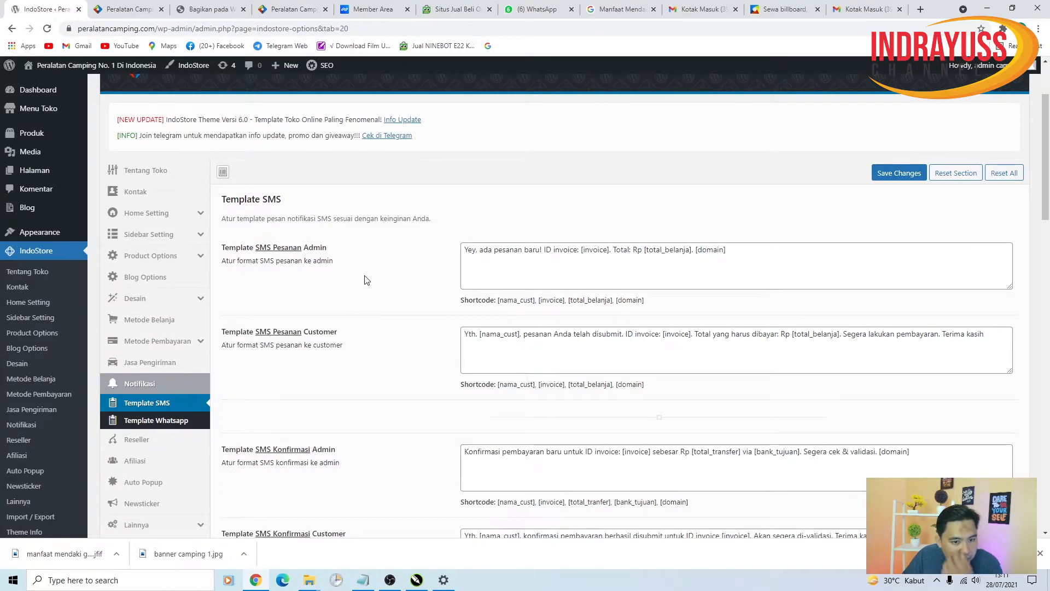
{"action": "scroll", "coordinate": [372, 295], "scroll_direction": "down", "scroll_amount": 1}
{"action": "scroll", "coordinate": [374, 302], "scroll_direction": "down", "scroll_amount": 20}
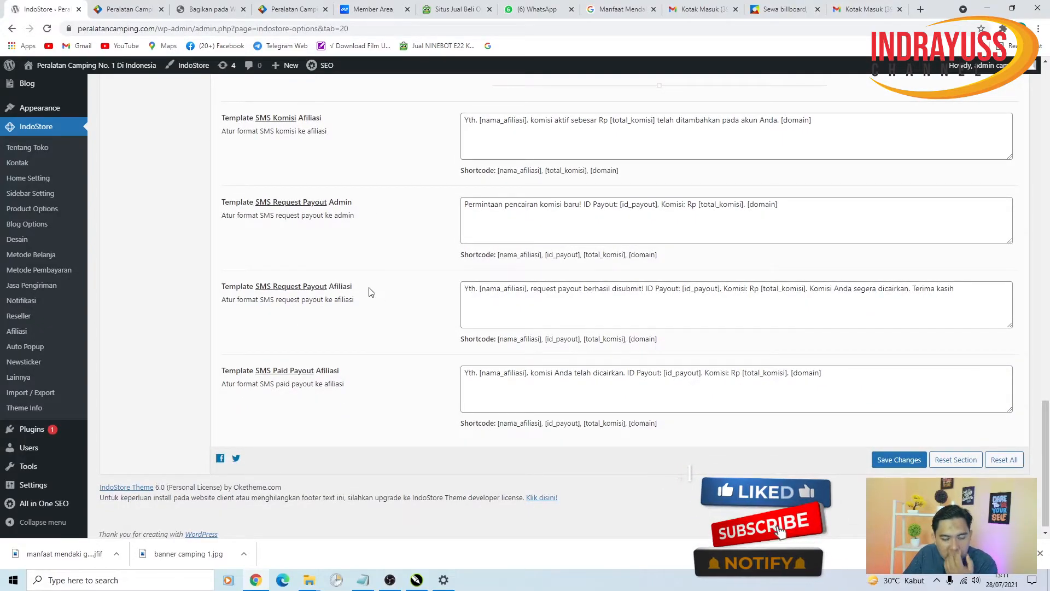
{"action": "scroll", "coordinate": [488, 312], "scroll_direction": "up", "scroll_amount": 5}
{"action": "scroll", "coordinate": [487, 312], "scroll_direction": "up", "scroll_amount": 9}
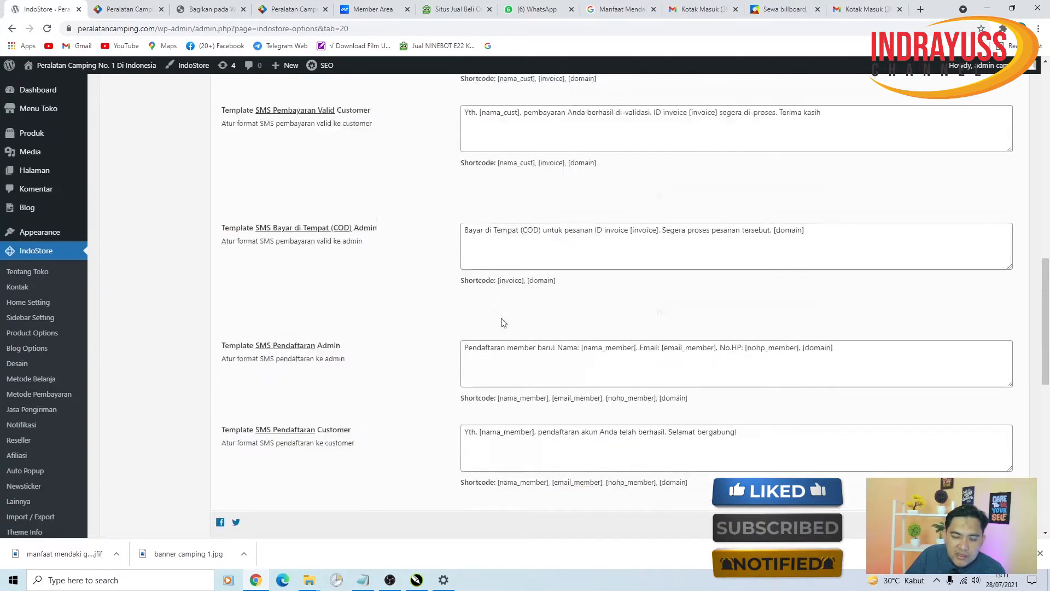
{"action": "scroll", "coordinate": [601, 307], "scroll_direction": "up", "scroll_amount": 3}
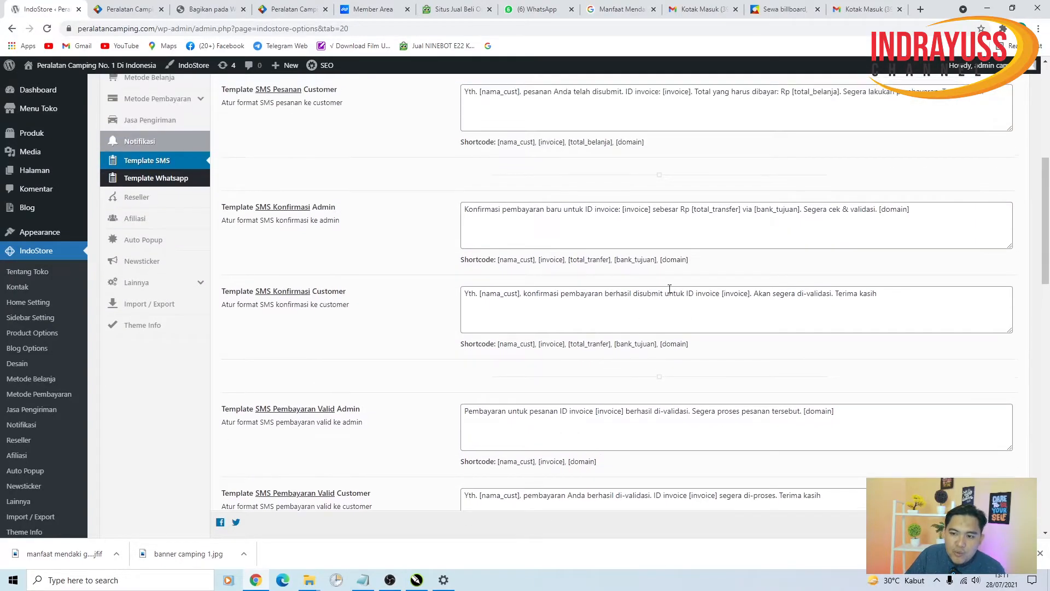
{"action": "scroll", "coordinate": [692, 284], "scroll_direction": "up", "scroll_amount": 5}
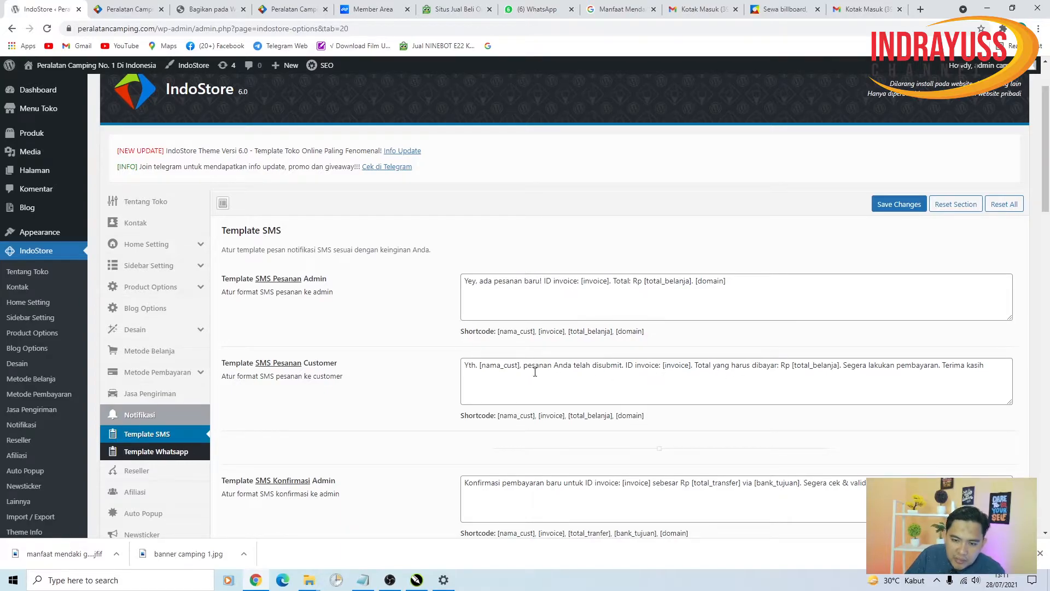
{"action": "left_click", "coordinate": [518, 366]}
{"action": "left_click", "coordinate": [683, 439]}
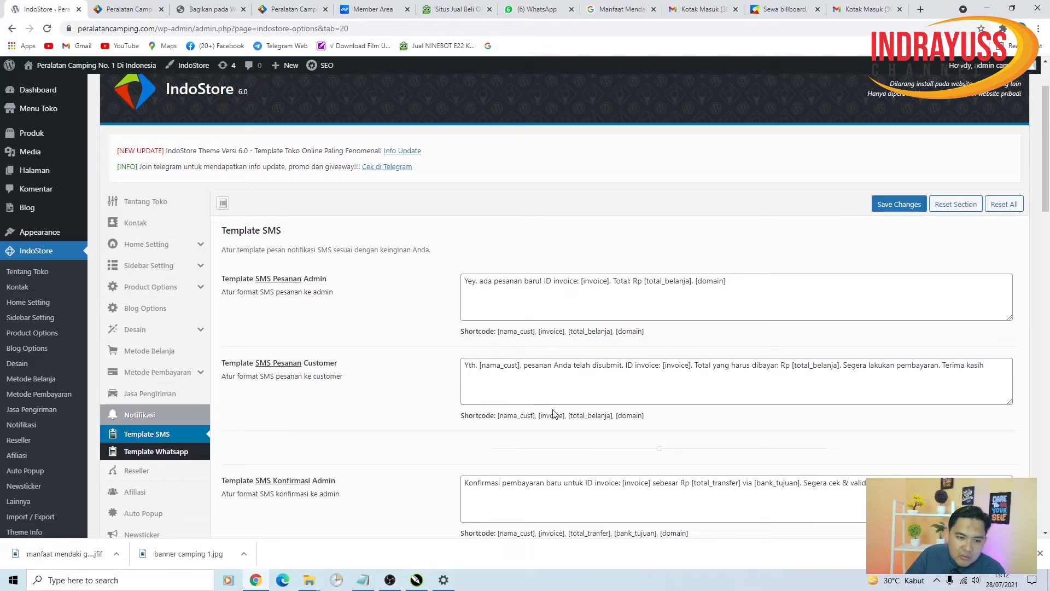
{"action": "left_click", "coordinate": [165, 451]}
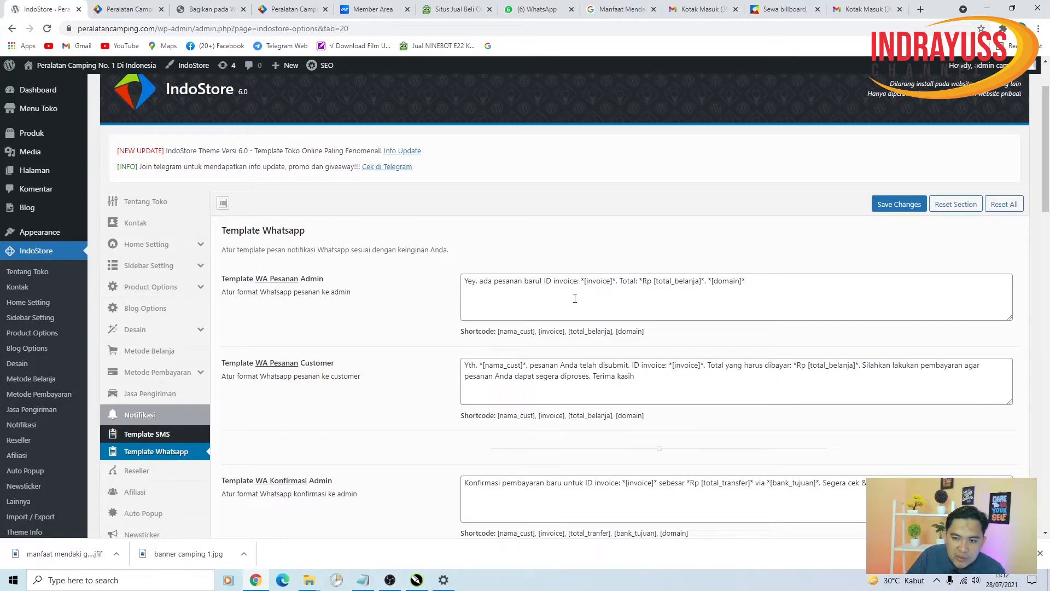
- Look through the Template Whatsapp messages and save them unchanged
{"action": "scroll", "coordinate": [372, 386], "scroll_direction": "down", "scroll_amount": 20}
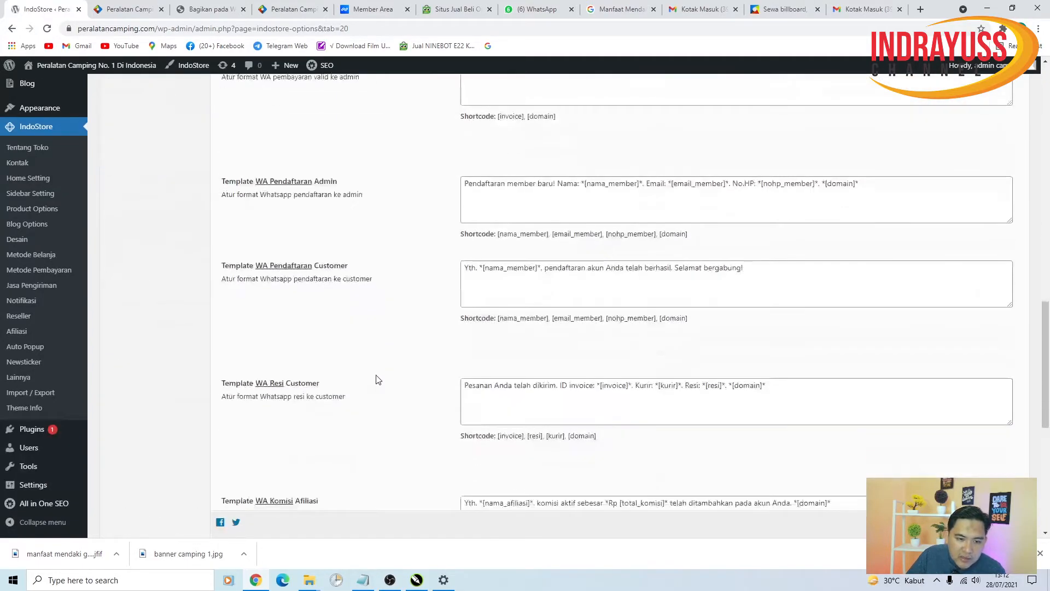
{"action": "scroll", "coordinate": [376, 379], "scroll_direction": "down", "scroll_amount": 2}
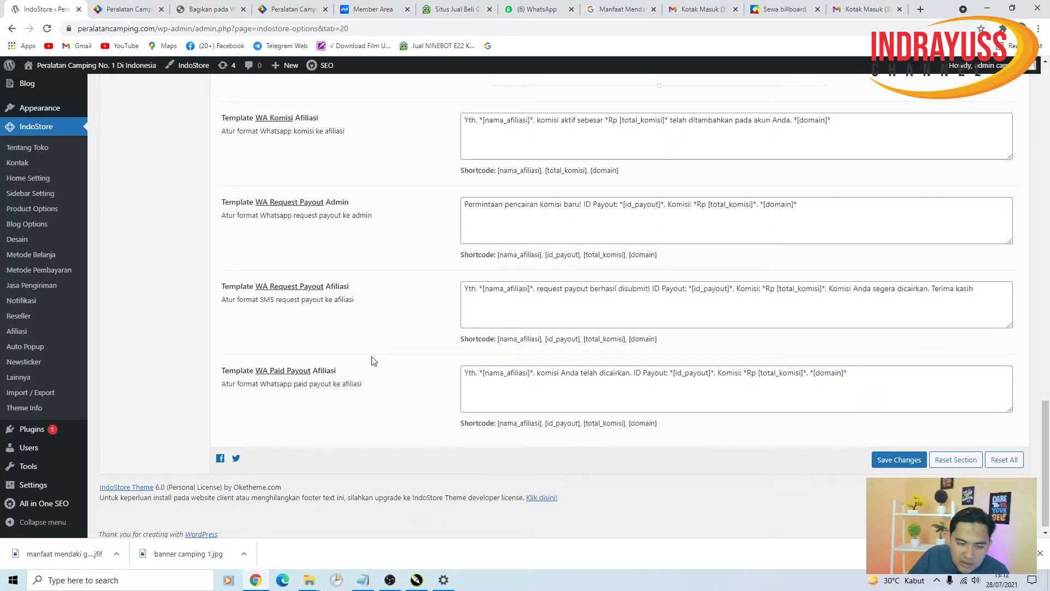
{"action": "scroll", "coordinate": [378, 363], "scroll_direction": "up", "scroll_amount": 4}
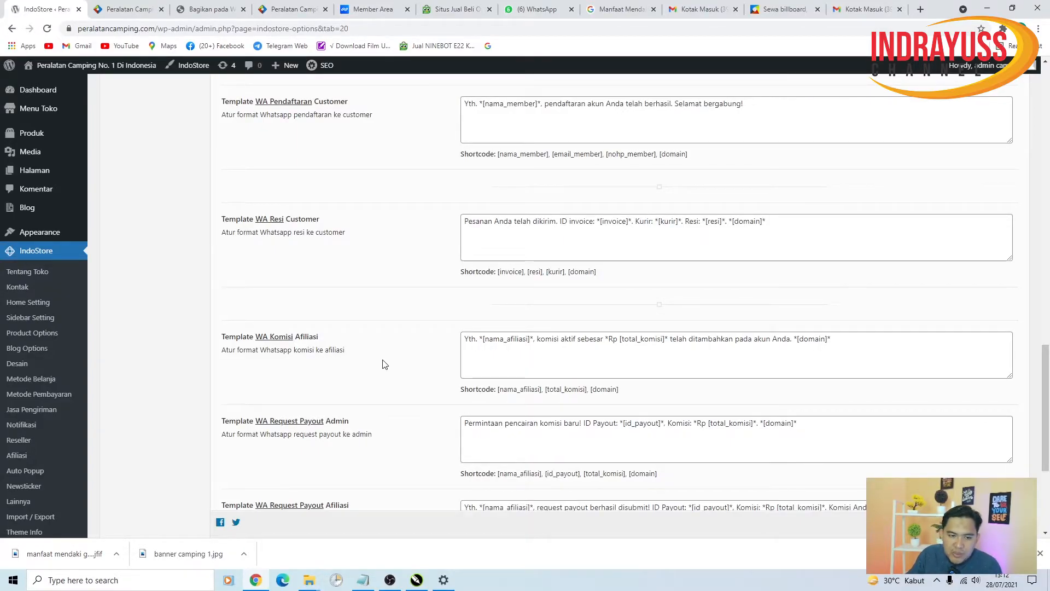
{"action": "scroll", "coordinate": [358, 356], "scroll_direction": "up", "scroll_amount": 10}
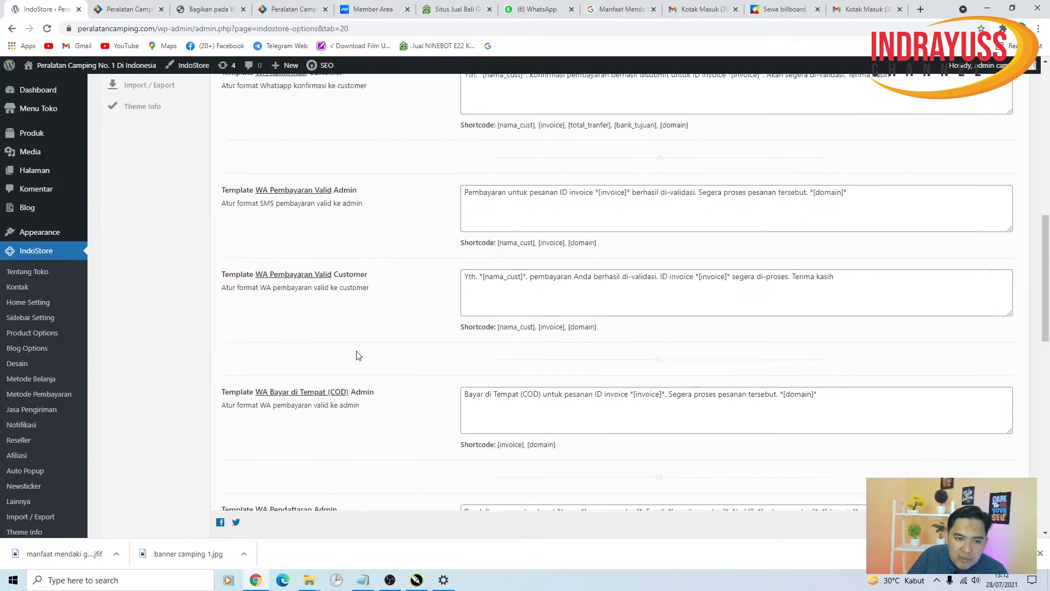
{"action": "scroll", "coordinate": [358, 355], "scroll_direction": "up", "scroll_amount": 6}
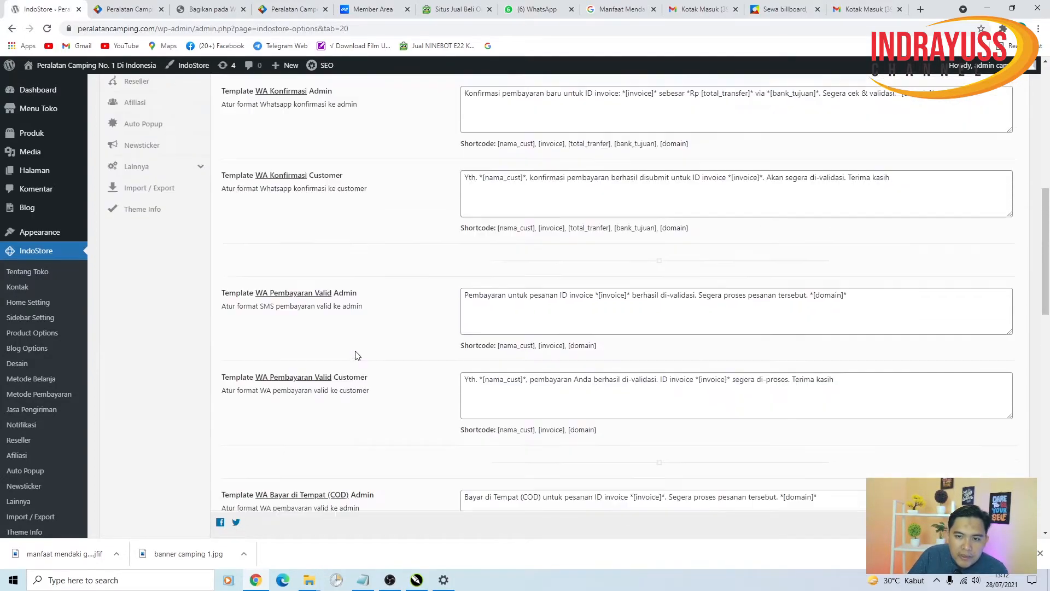
{"action": "scroll", "coordinate": [356, 351], "scroll_direction": "up", "scroll_amount": 3}
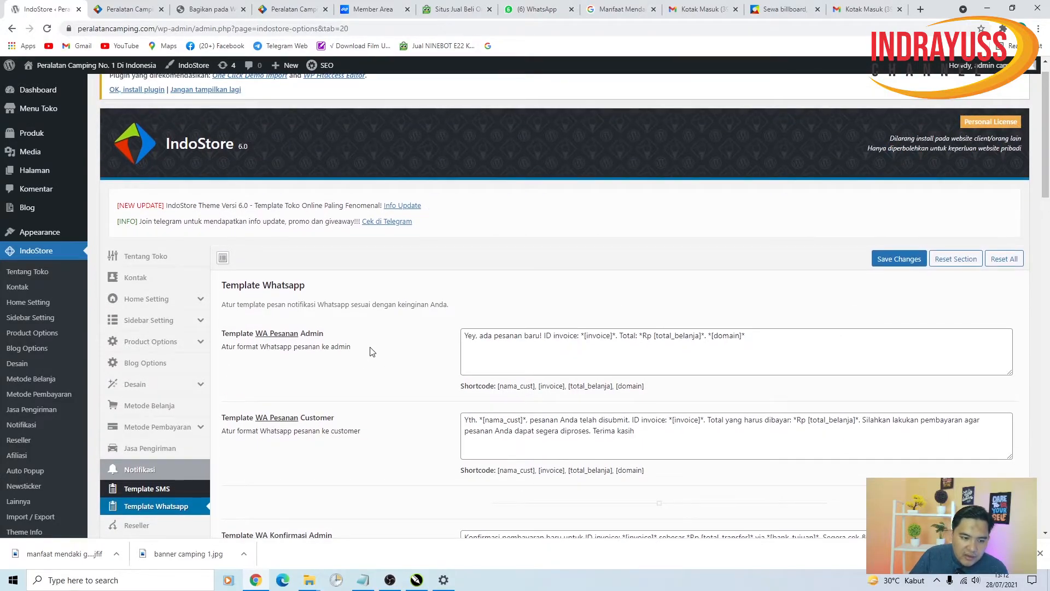
{"action": "scroll", "coordinate": [367, 355], "scroll_direction": "down", "scroll_amount": 3}
{"action": "scroll", "coordinate": [410, 318], "scroll_direction": "up", "scroll_amount": 4}
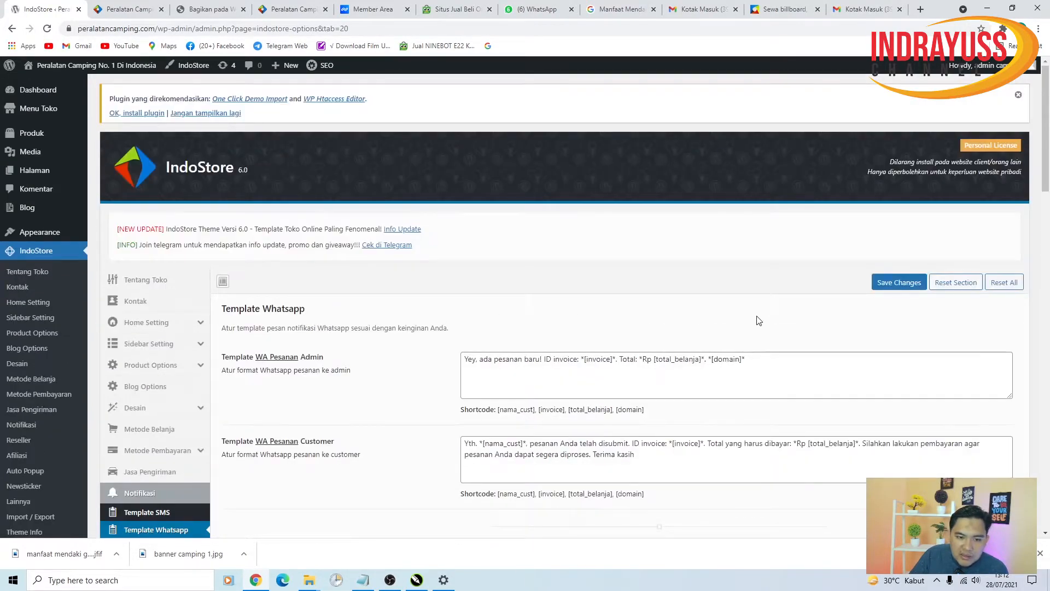
{"action": "left_click", "coordinate": [898, 283]}
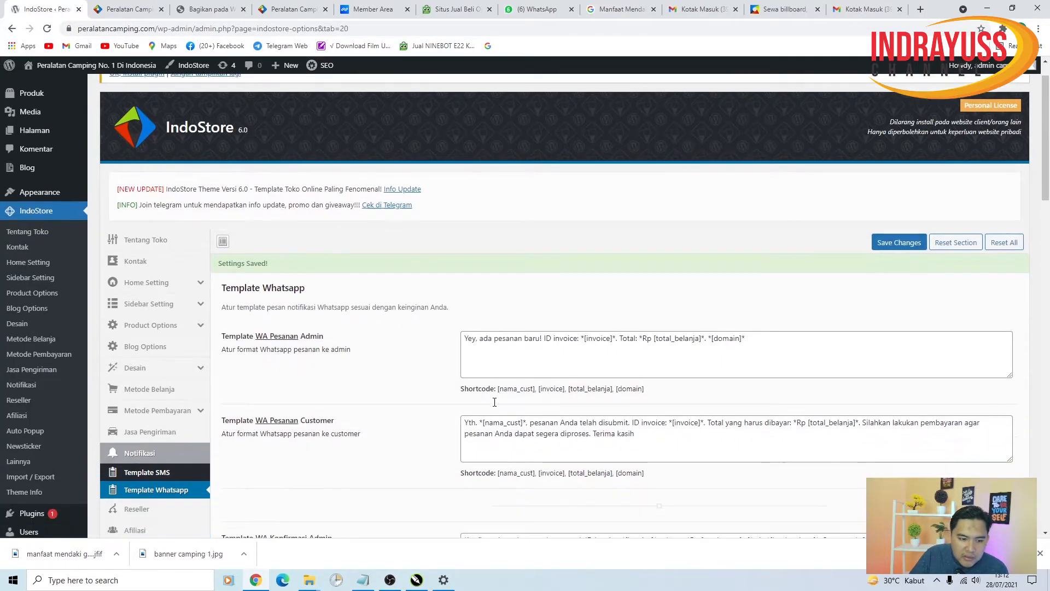
{"action": "scroll", "coordinate": [495, 402], "scroll_direction": "down", "scroll_amount": 2}
- Open the Reseller settings and open the 'Upgrade disini.' link in a new tab
{"action": "left_click", "coordinate": [162, 384]}
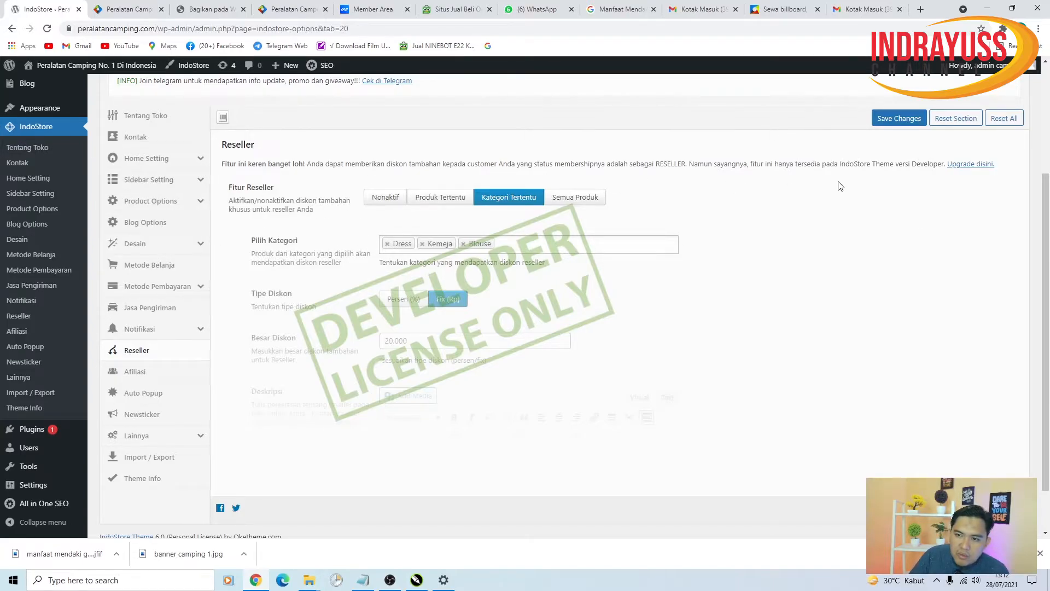
{"action": "right_click", "coordinate": [963, 170]}
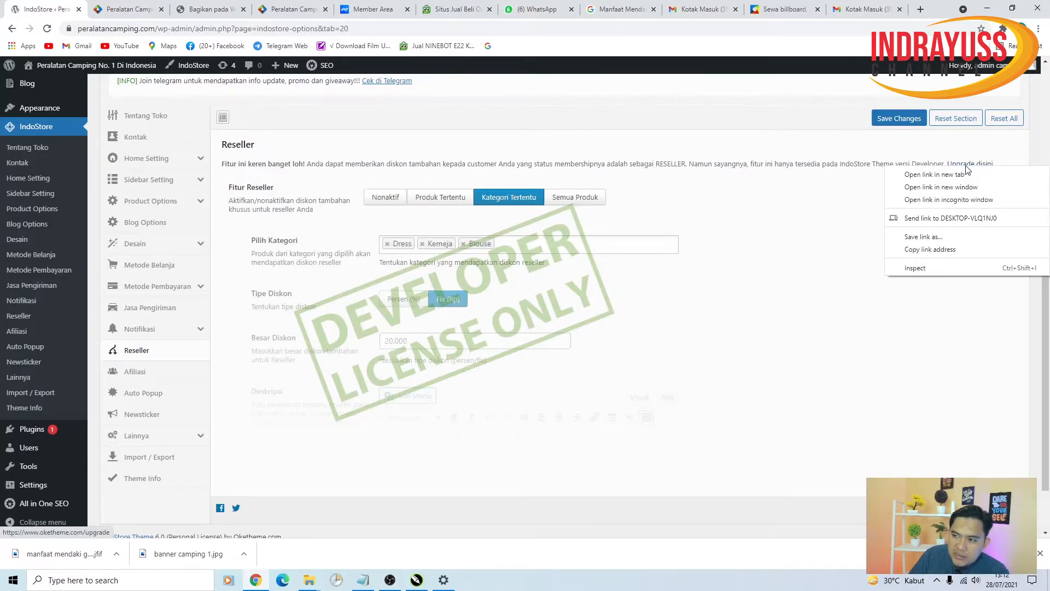
{"action": "left_click", "coordinate": [968, 174]}
{"action": "left_click", "coordinate": [112, 10]}
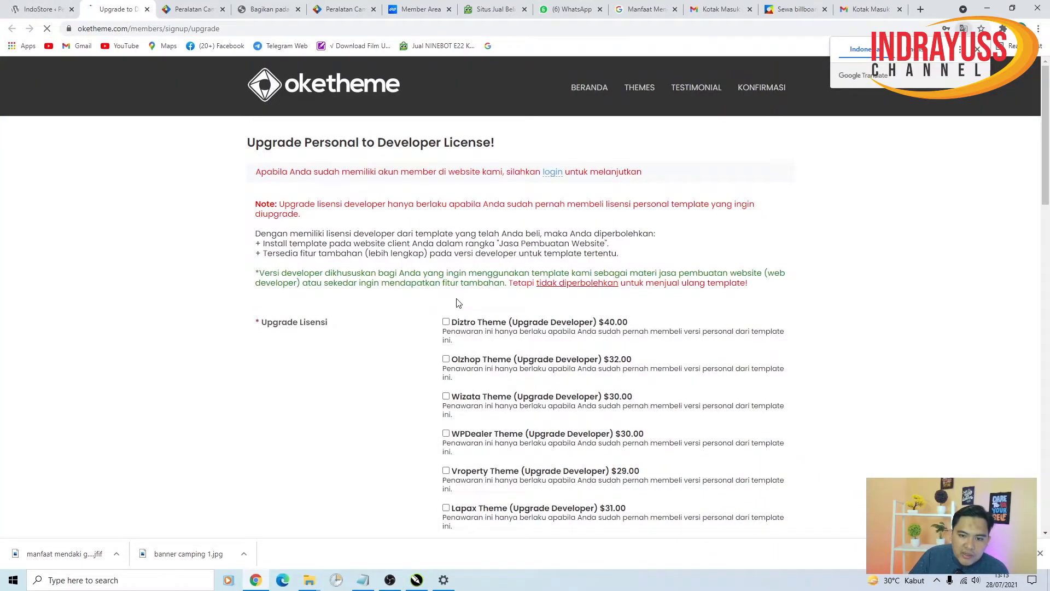
{"action": "scroll", "coordinate": [465, 290], "scroll_direction": "down", "scroll_amount": 2}
{"action": "scroll", "coordinate": [474, 306], "scroll_direction": "down", "scroll_amount": 10}
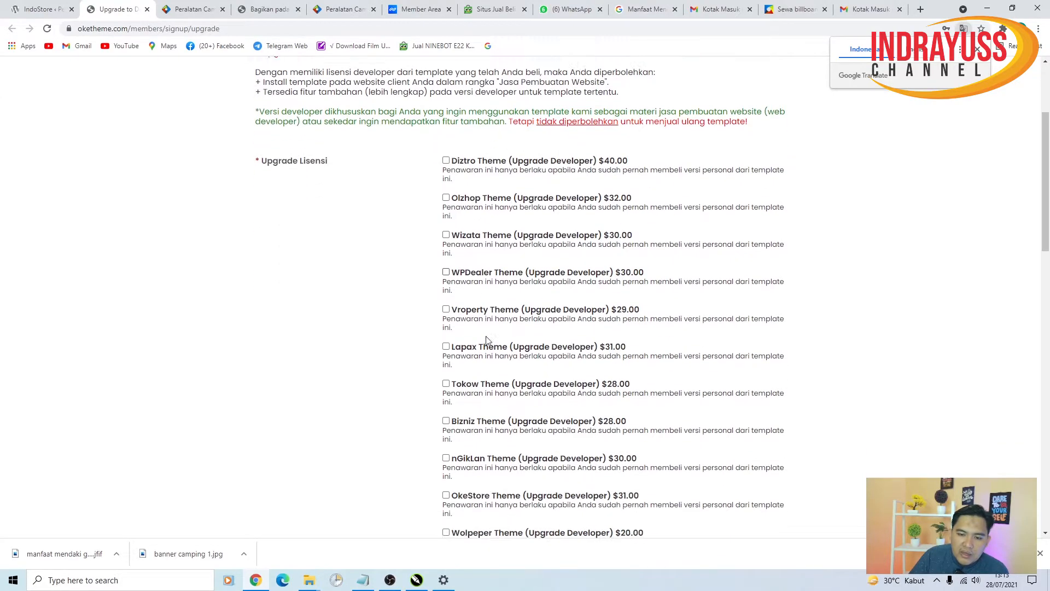
{"action": "scroll", "coordinate": [472, 335], "scroll_direction": "down", "scroll_amount": 2}
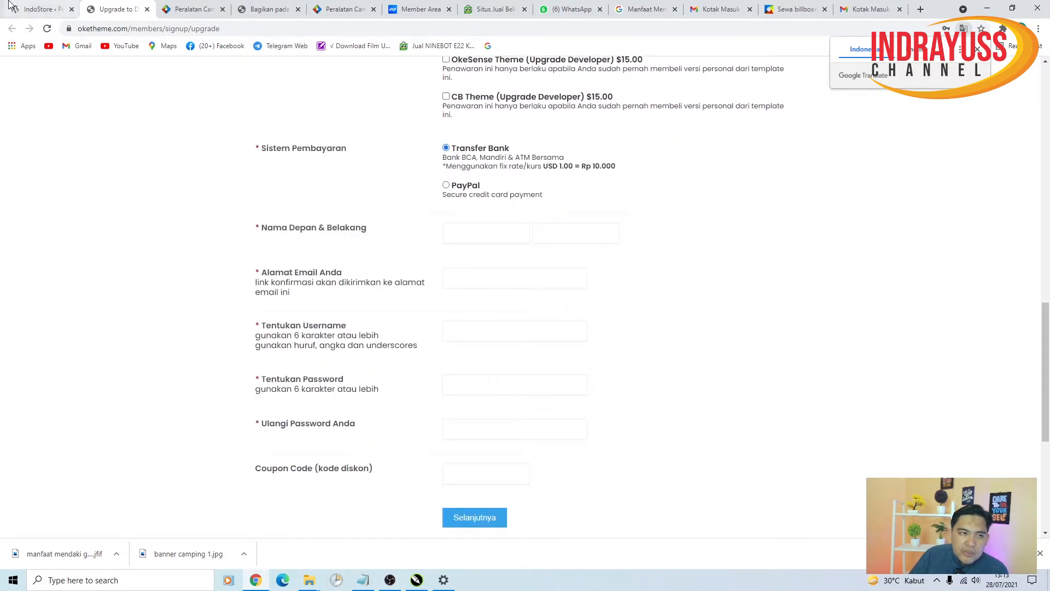
{"action": "left_click", "coordinate": [35, 10]}
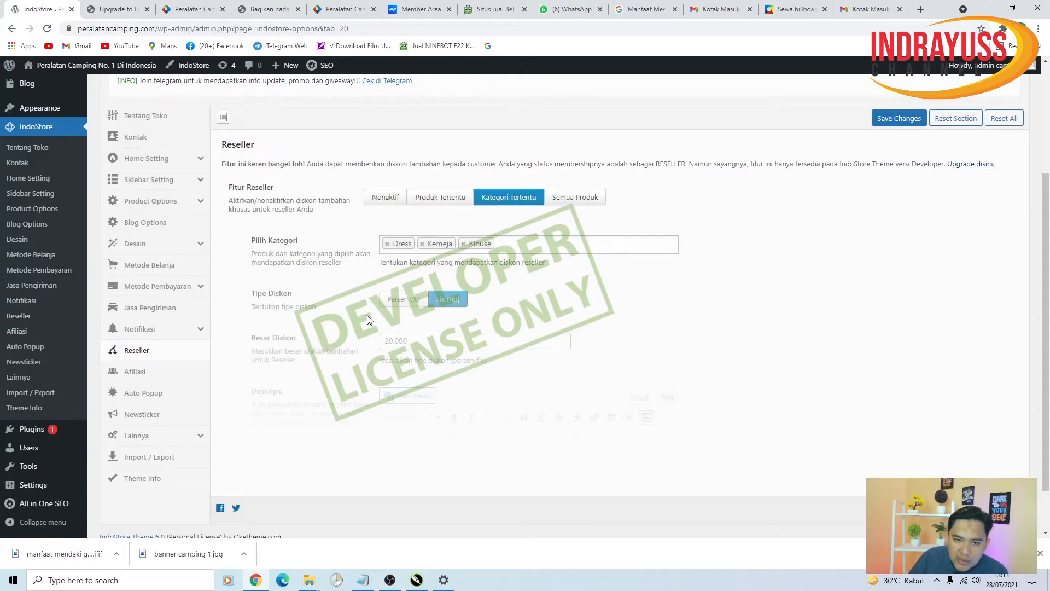
- Open Afiliasi settings, highlight wp-admin in the address, and inspect Minimum Payout and Cookie Expired
{"action": "left_click", "coordinate": [147, 372]}
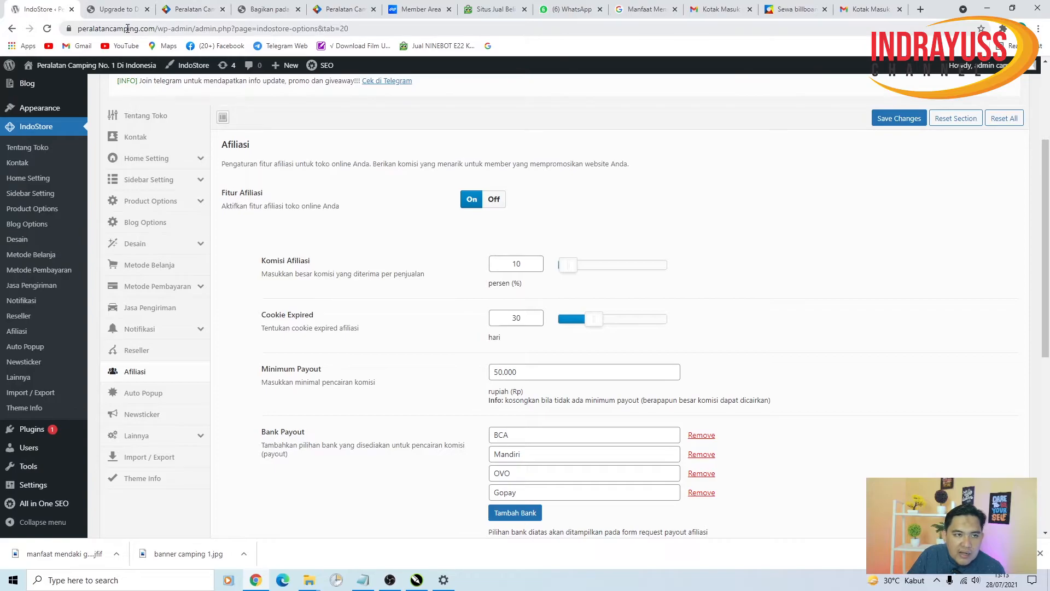
{"action": "left_click", "coordinate": [127, 29]}
{"action": "left_click_drag", "start_coordinate": [175, 29], "coordinate": [78, 21]}
{"action": "left_click_drag", "start_coordinate": [184, 28], "coordinate": [217, 33]}
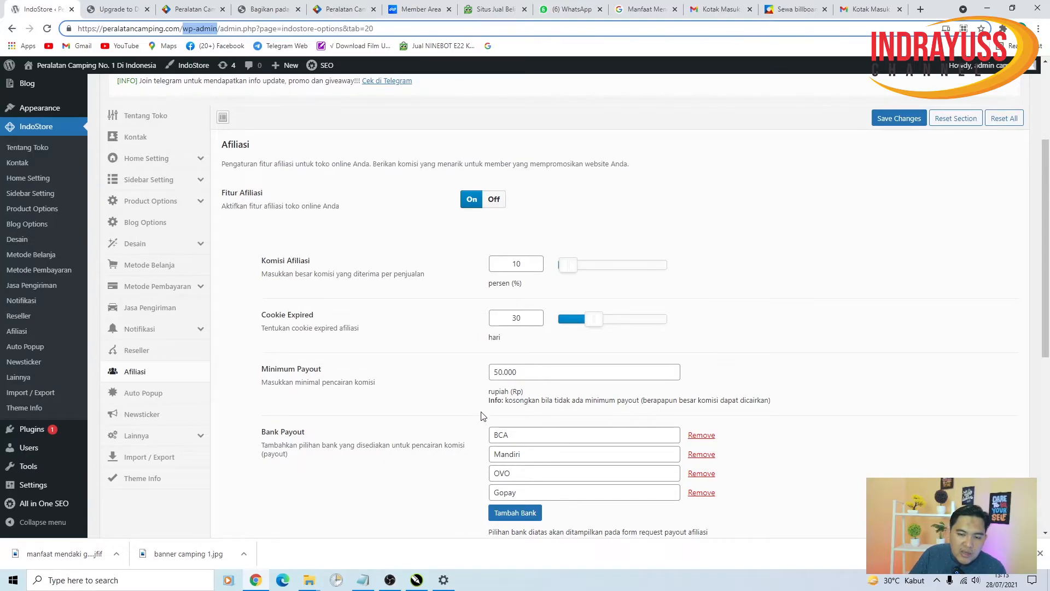
{"action": "left_click", "coordinate": [558, 372]}
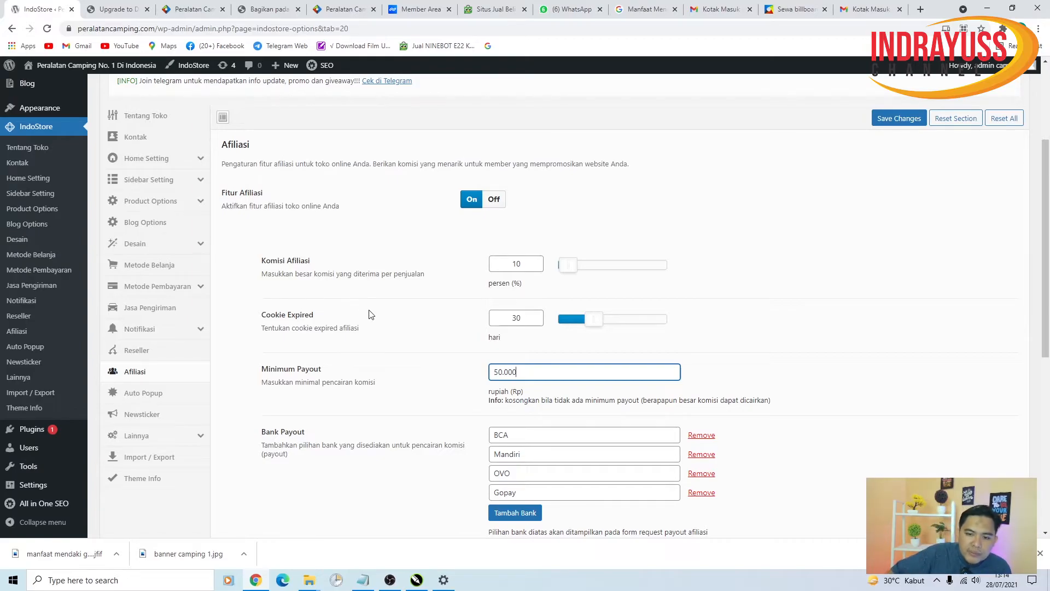
{"action": "left_click", "coordinate": [534, 319]}
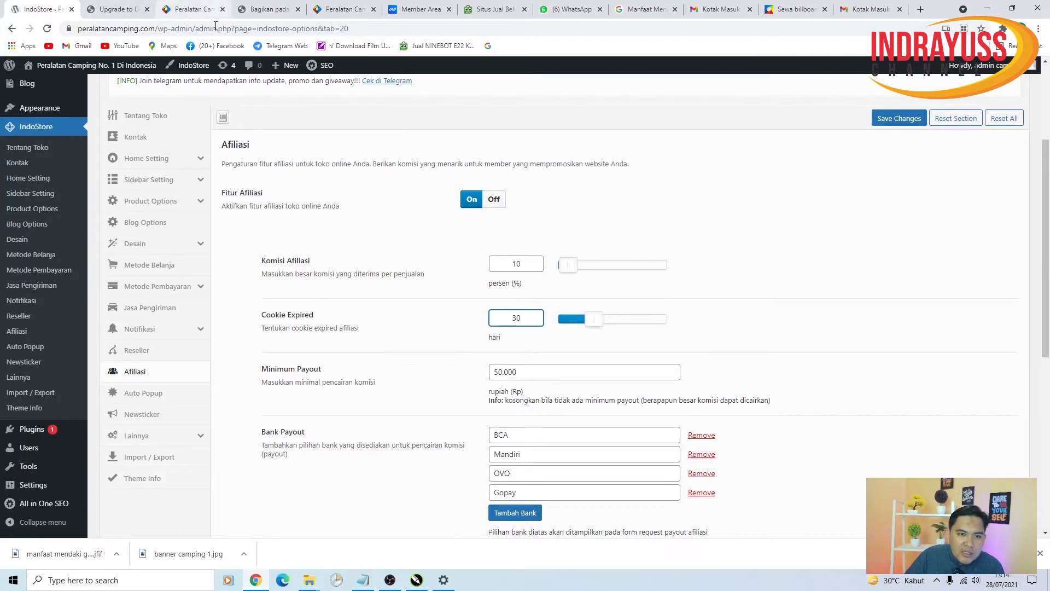
{"action": "left_click_drag", "start_coordinate": [252, 319], "coordinate": [308, 328]}
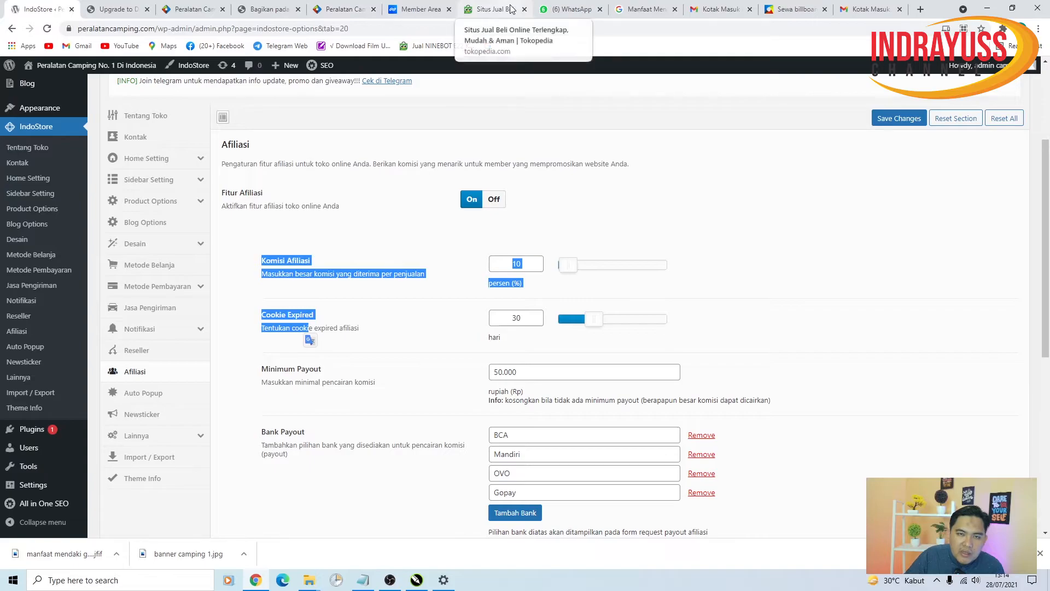
{"action": "left_click", "coordinate": [553, 356]}
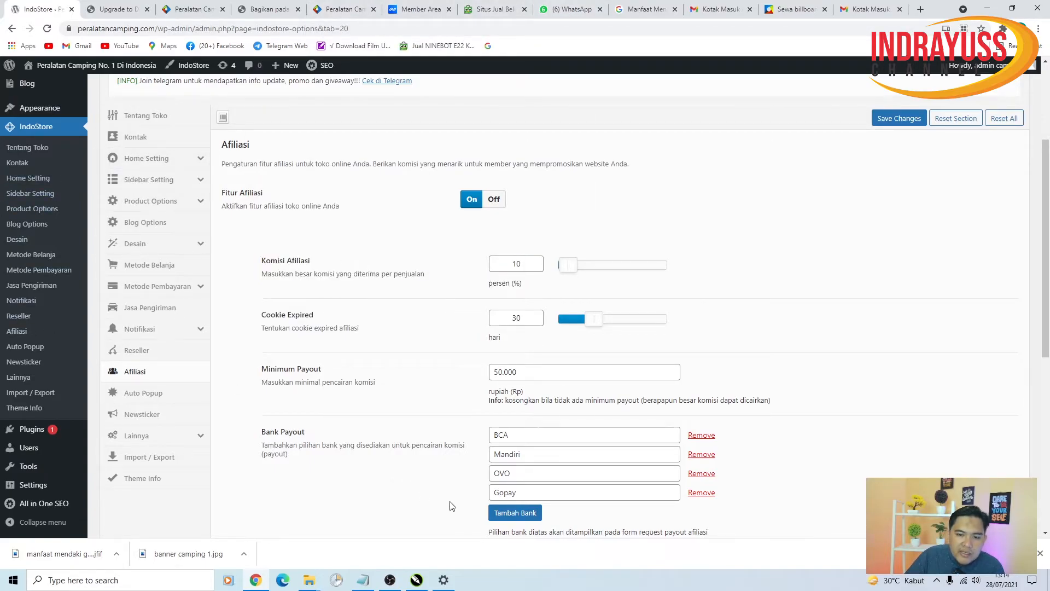
{"action": "scroll", "coordinate": [389, 486], "scroll_direction": "down", "scroll_amount": 2}
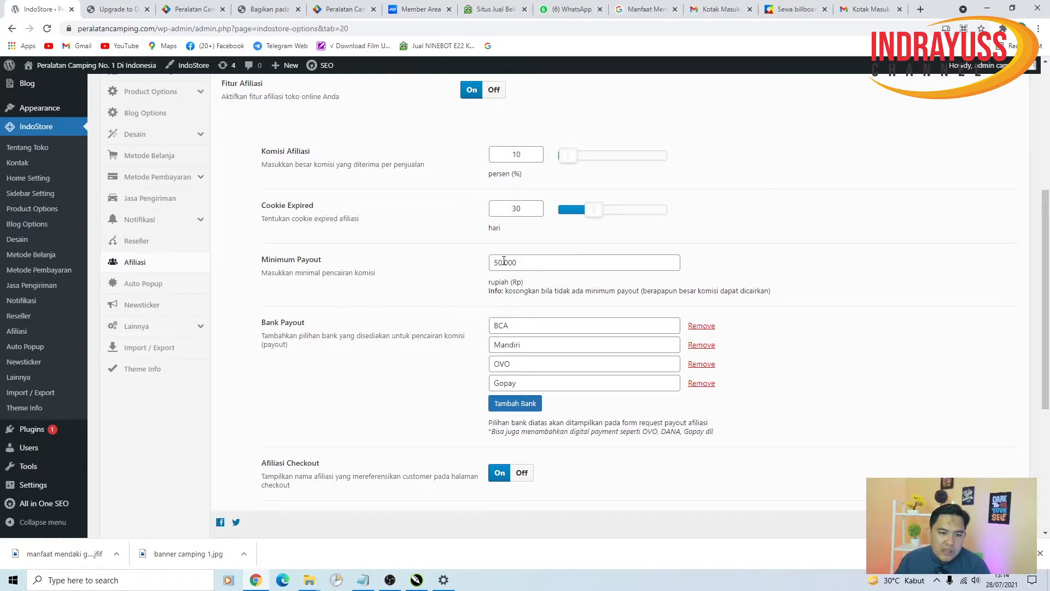
{"action": "scroll", "coordinate": [599, 332], "scroll_direction": "down", "scroll_amount": 4}
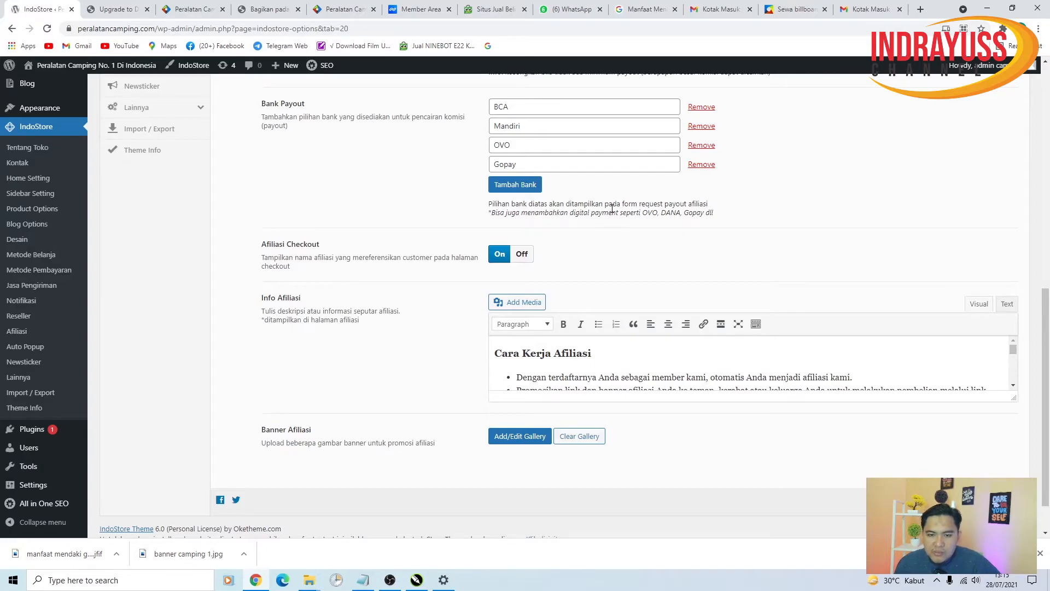
{"action": "scroll", "coordinate": [613, 211], "scroll_direction": "up", "scroll_amount": 5}
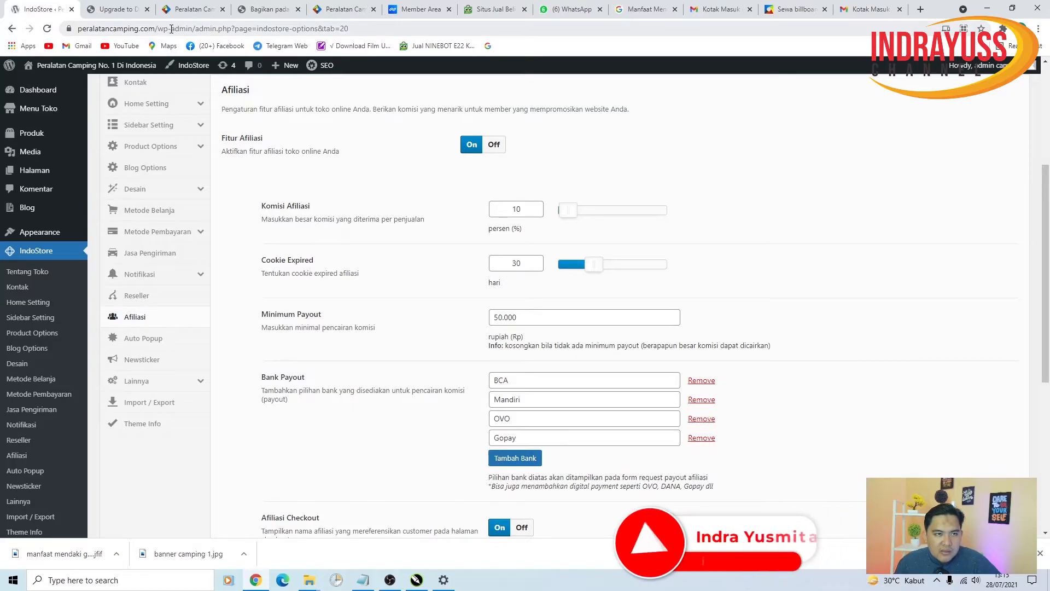
{"action": "scroll", "coordinate": [448, 230], "scroll_direction": "down", "scroll_amount": 4}
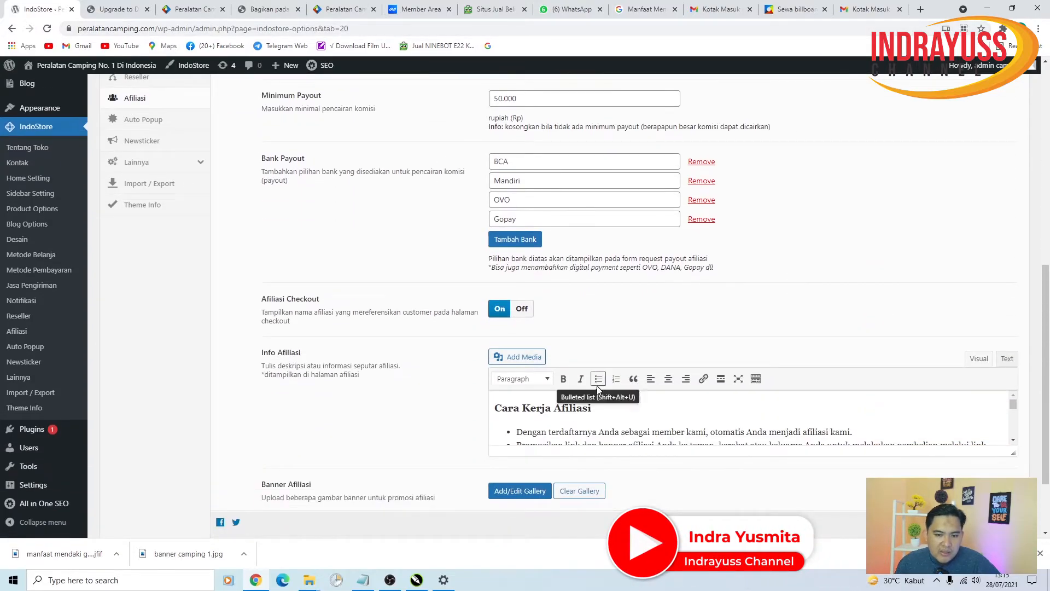
{"action": "scroll", "coordinate": [558, 432], "scroll_direction": "down", "scroll_amount": 2}
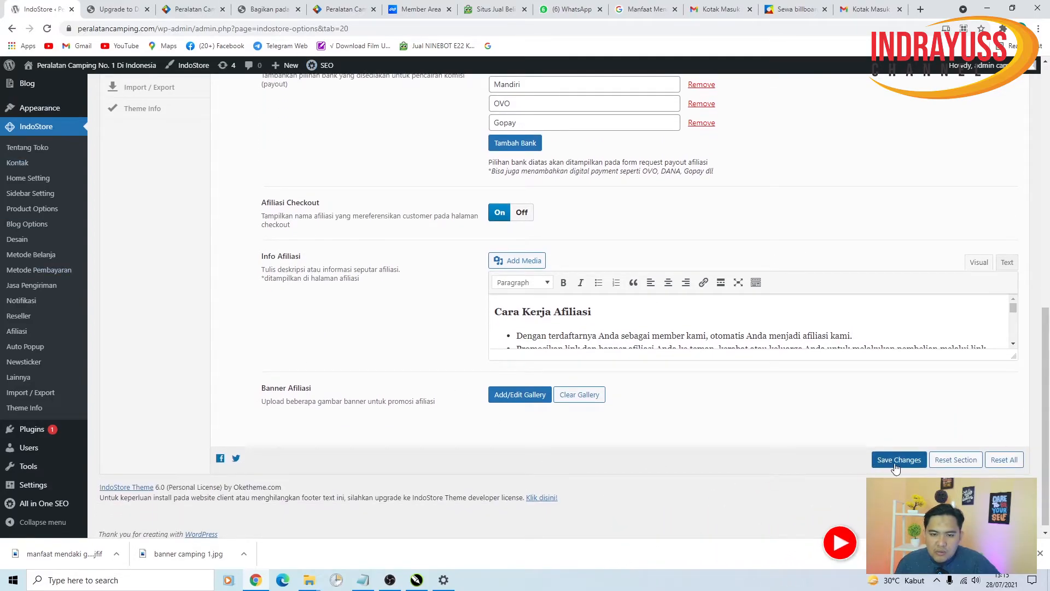
{"action": "scroll", "coordinate": [764, 377], "scroll_direction": "up", "scroll_amount": 1}
{"action": "scroll", "coordinate": [765, 377], "scroll_direction": "up", "scroll_amount": 3}
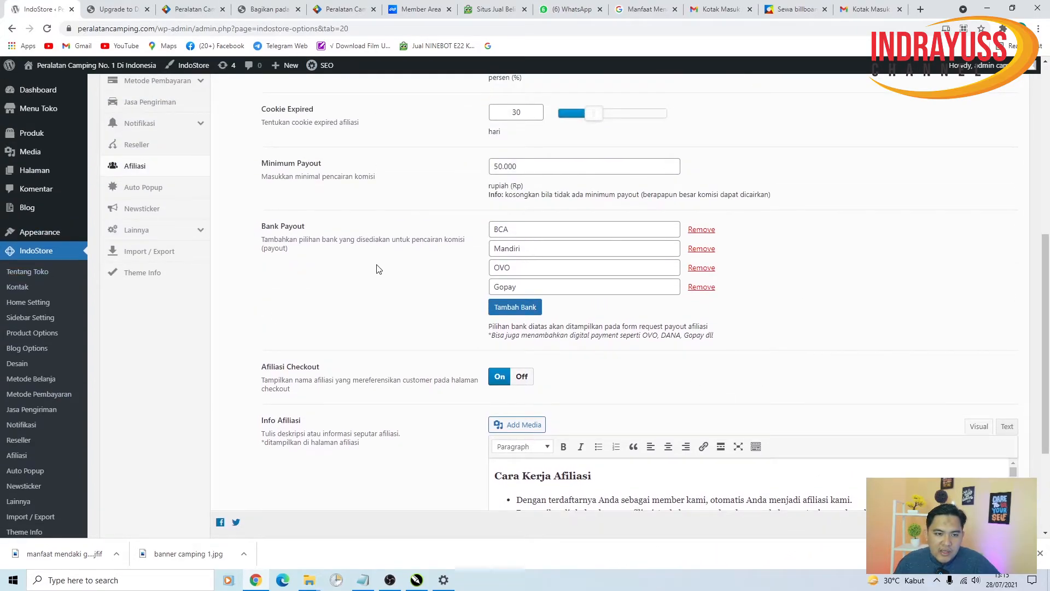
{"action": "scroll", "coordinate": [438, 298], "scroll_direction": "up", "scroll_amount": 2}
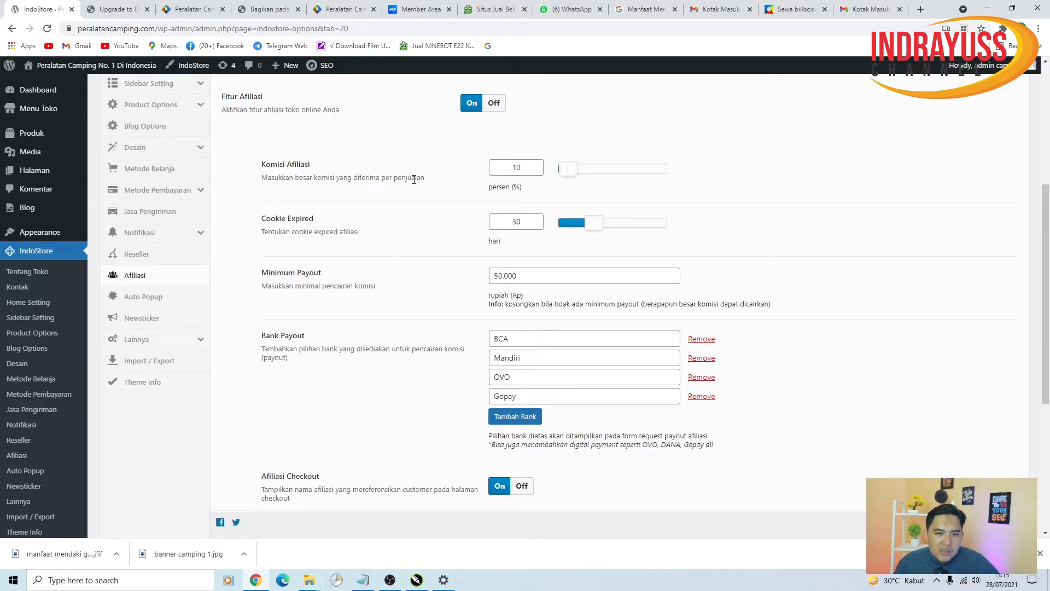
- Raise Komisi Afiliasi from 10 to 16 percent, glance at the storefront, and save
{"action": "left_click_drag", "start_coordinate": [563, 169], "coordinate": [573, 174]}
{"action": "left_click", "coordinate": [189, 9]}
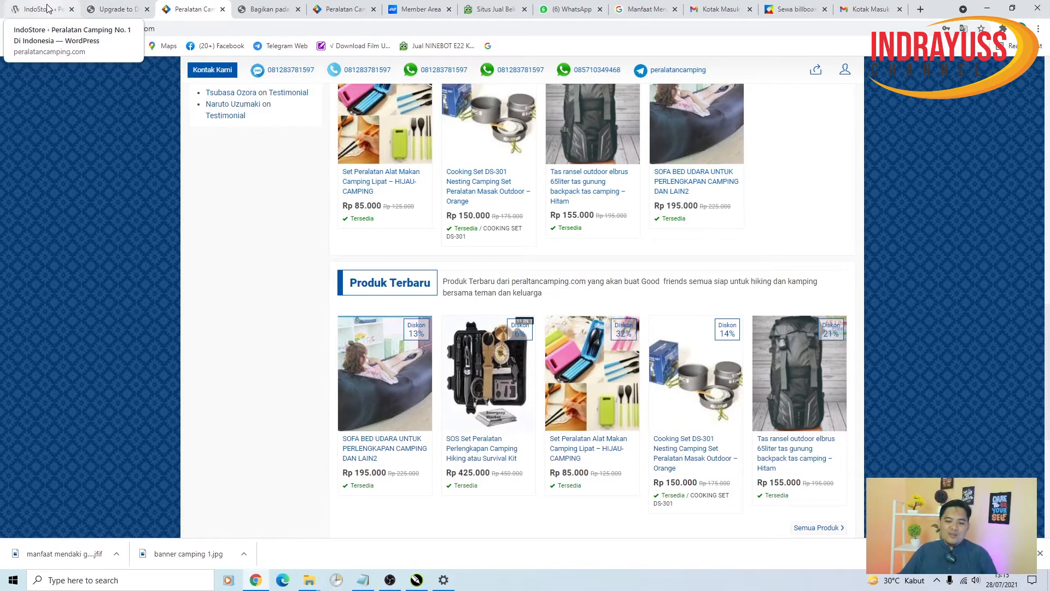
{"action": "left_click", "coordinate": [179, 28]}
{"action": "left_click_drag", "start_coordinate": [178, 29], "coordinate": [35, 18]}
{"action": "left_click", "coordinate": [191, 30]}
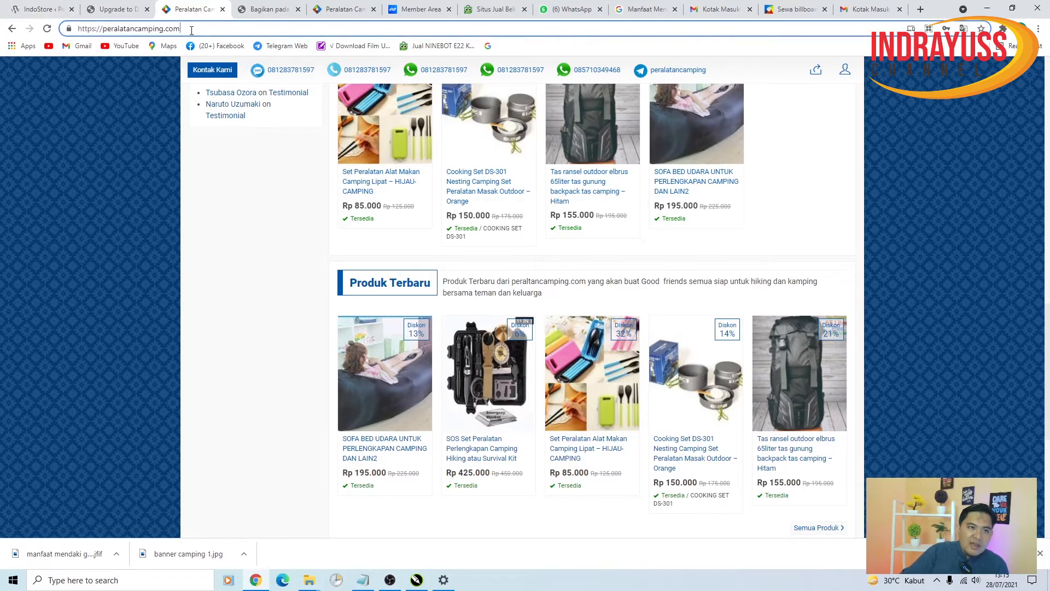
{"action": "scroll", "coordinate": [402, 323], "scroll_direction": "up", "scroll_amount": 9}
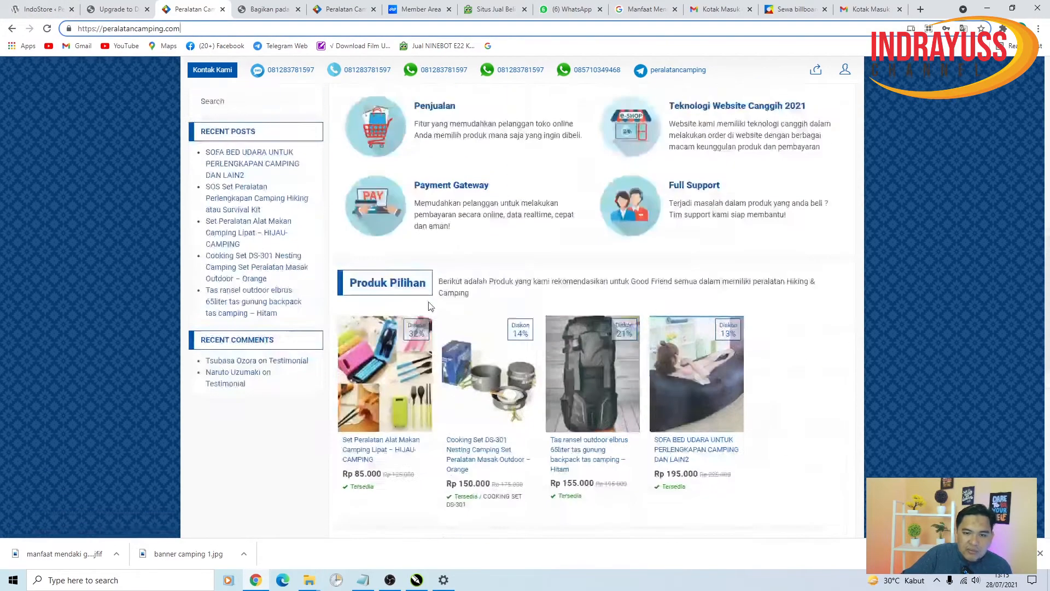
{"action": "scroll", "coordinate": [402, 323], "scroll_direction": "down", "scroll_amount": 12}
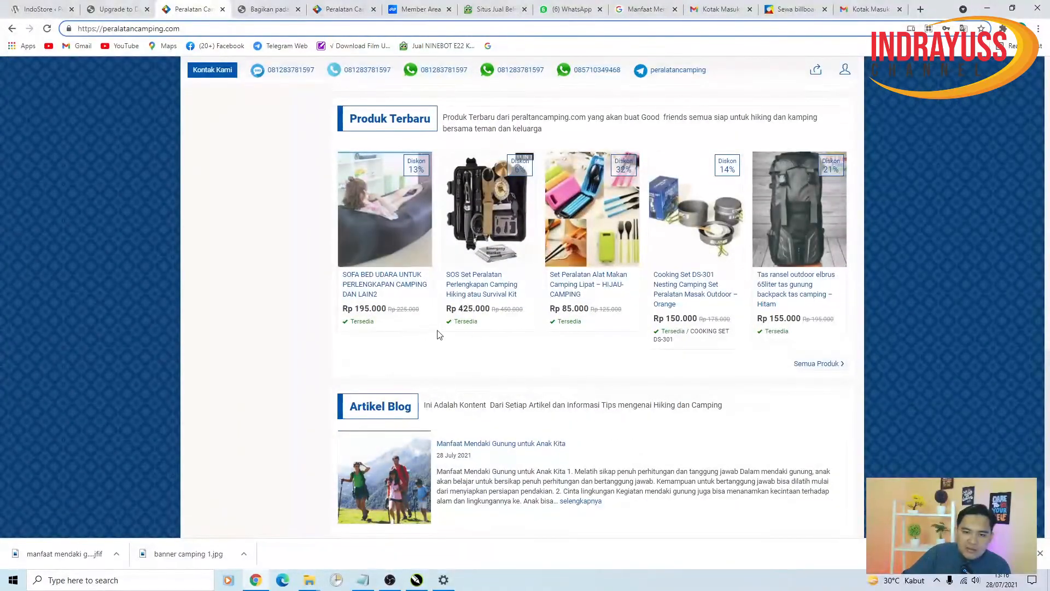
{"action": "left_click", "coordinate": [38, 9]}
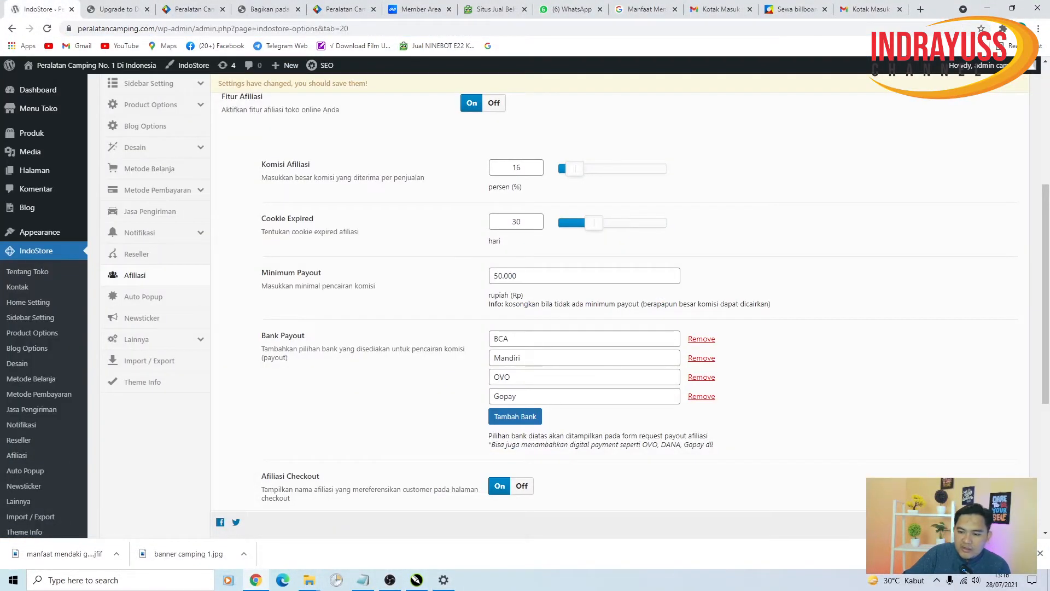
{"action": "left_click", "coordinate": [896, 522]}
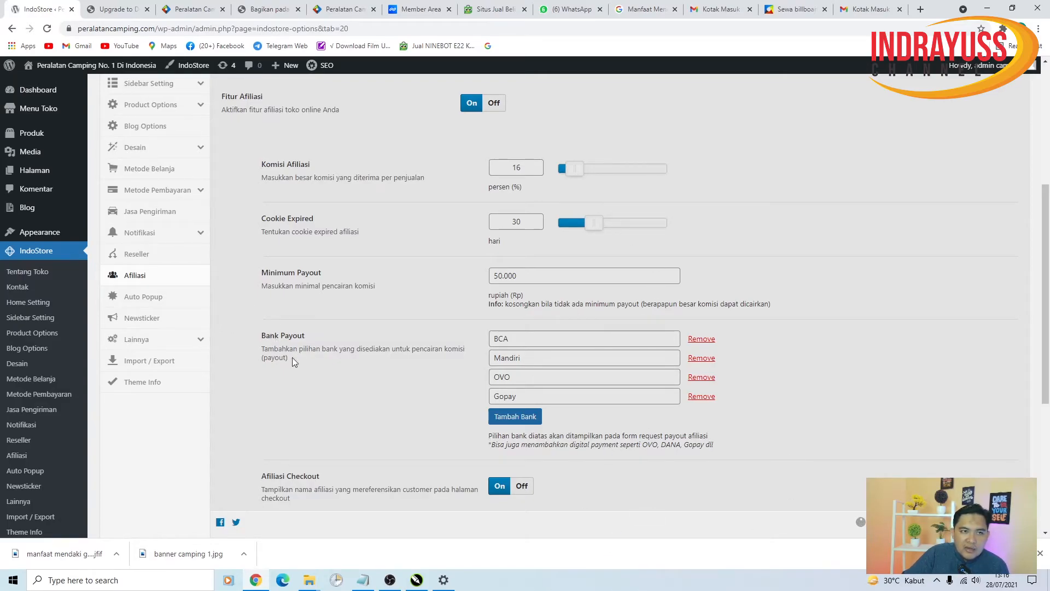
{"action": "left_click", "coordinate": [154, 299]}
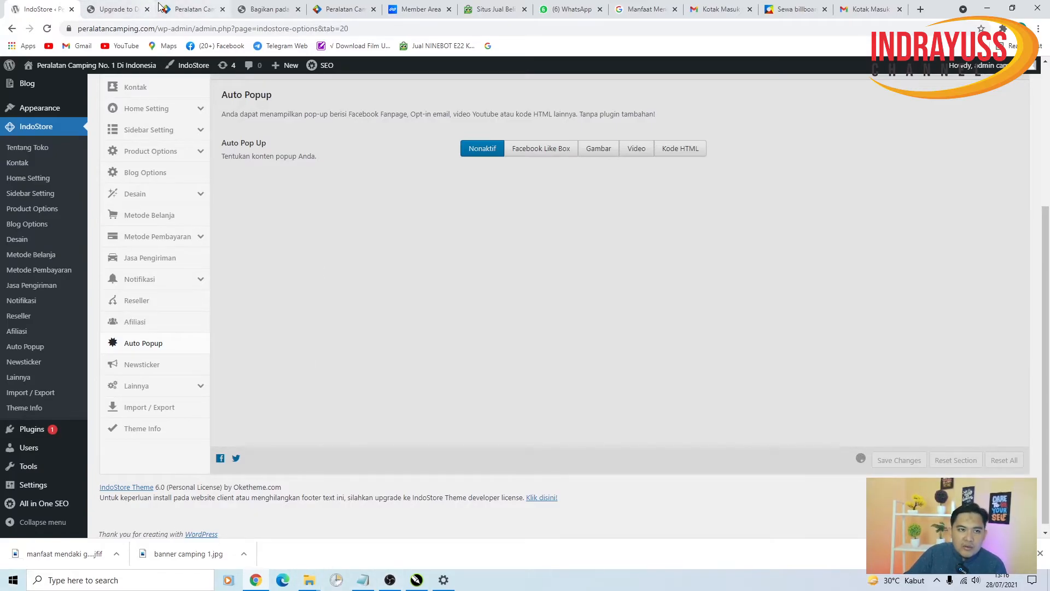
{"action": "left_click", "coordinate": [192, 8]}
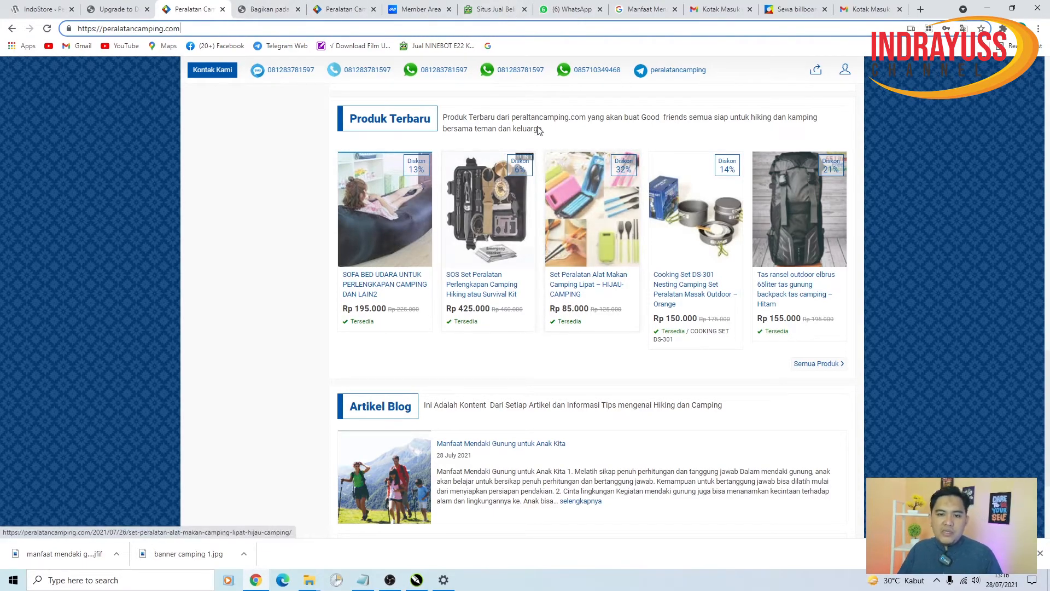
{"action": "left_click", "coordinate": [41, 9]}
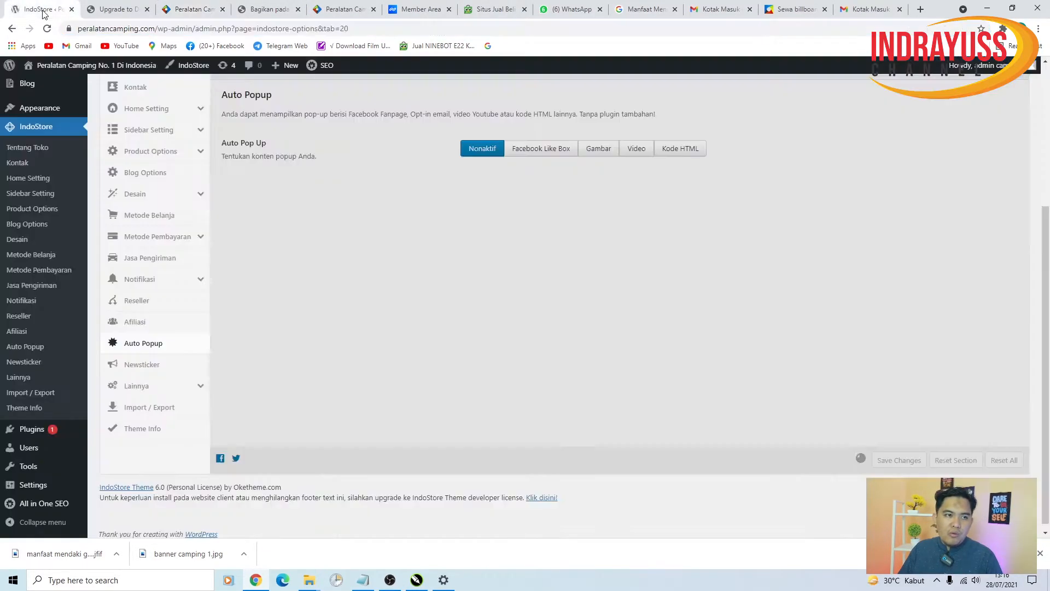
{"action": "scroll", "coordinate": [531, 153], "scroll_direction": "up", "scroll_amount": 3}
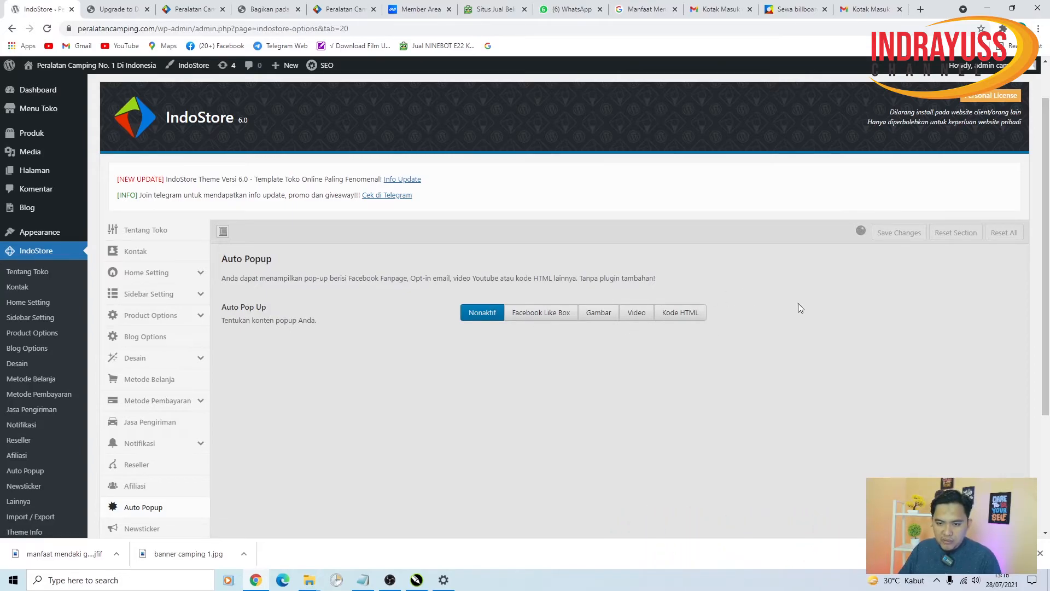
- Reload the theme options page and reopen the Afiliasi settings
{"action": "left_click", "coordinate": [48, 30]}
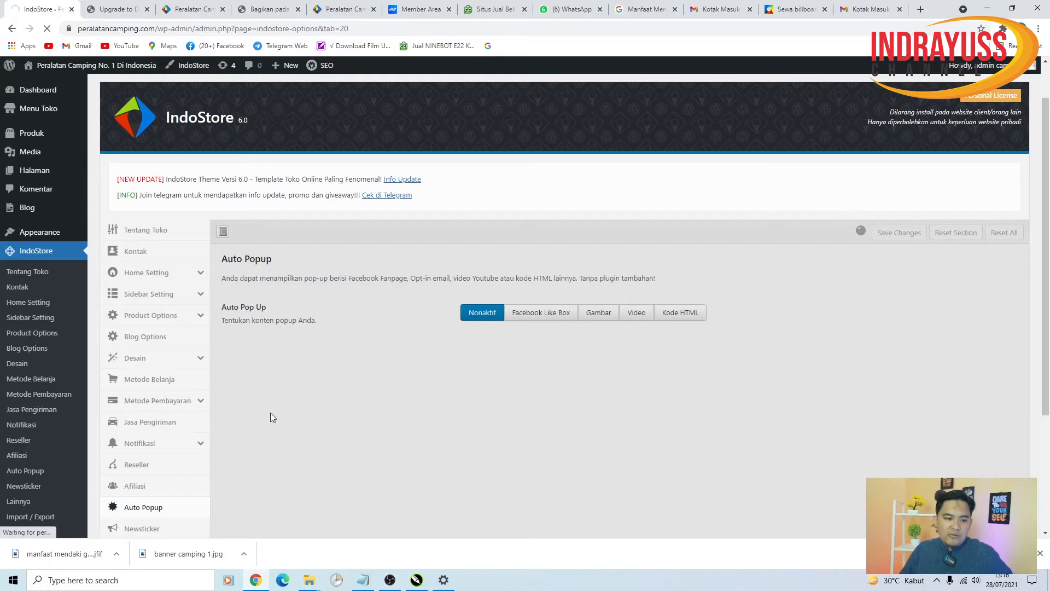
{"action": "scroll", "coordinate": [271, 421], "scroll_direction": "down", "scroll_amount": 2}
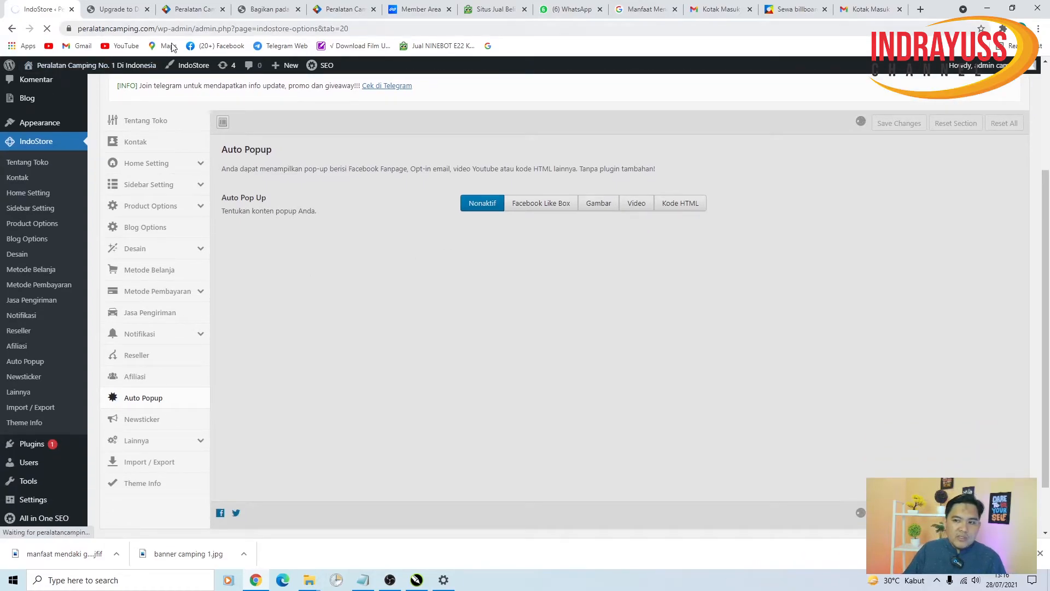
{"action": "left_click", "coordinate": [155, 376]}
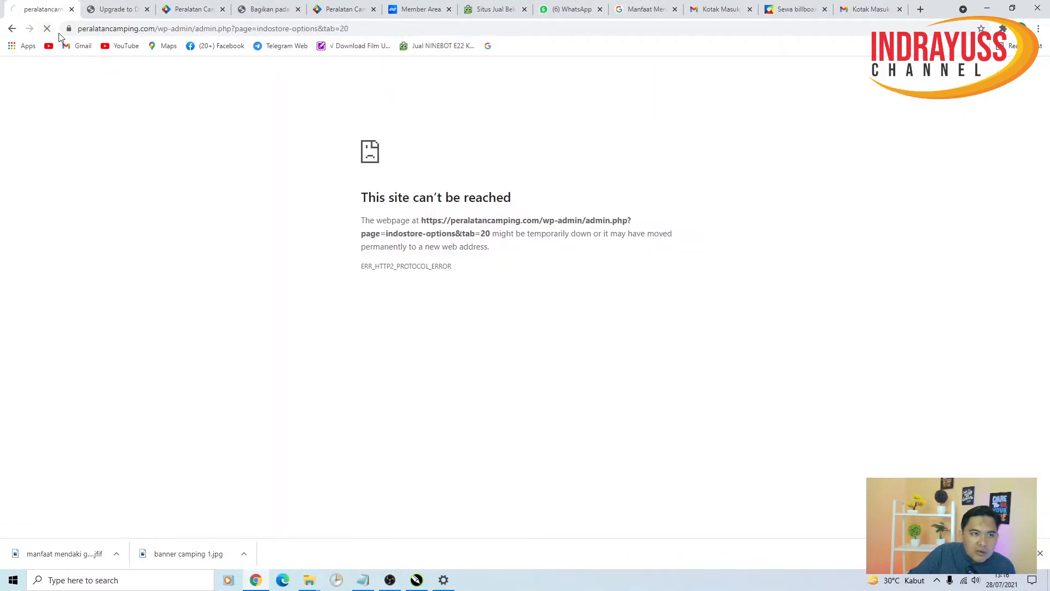
- Trim the admin address to peralatancamping.com, load it, and view the Peralatan Camping tab
{"action": "left_click", "coordinate": [96, 30]}
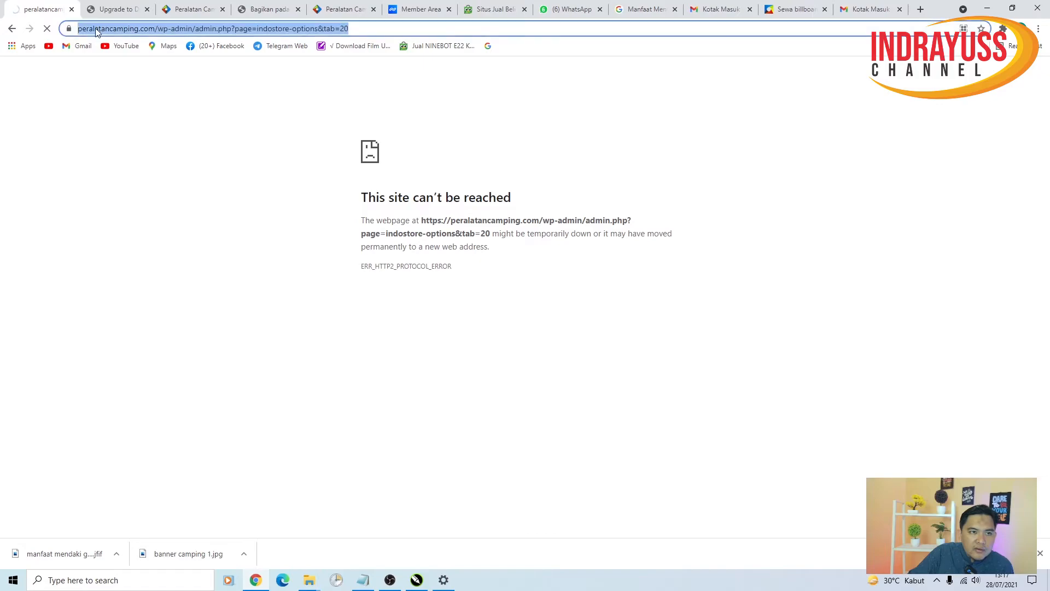
{"action": "left_click", "coordinate": [167, 30]}
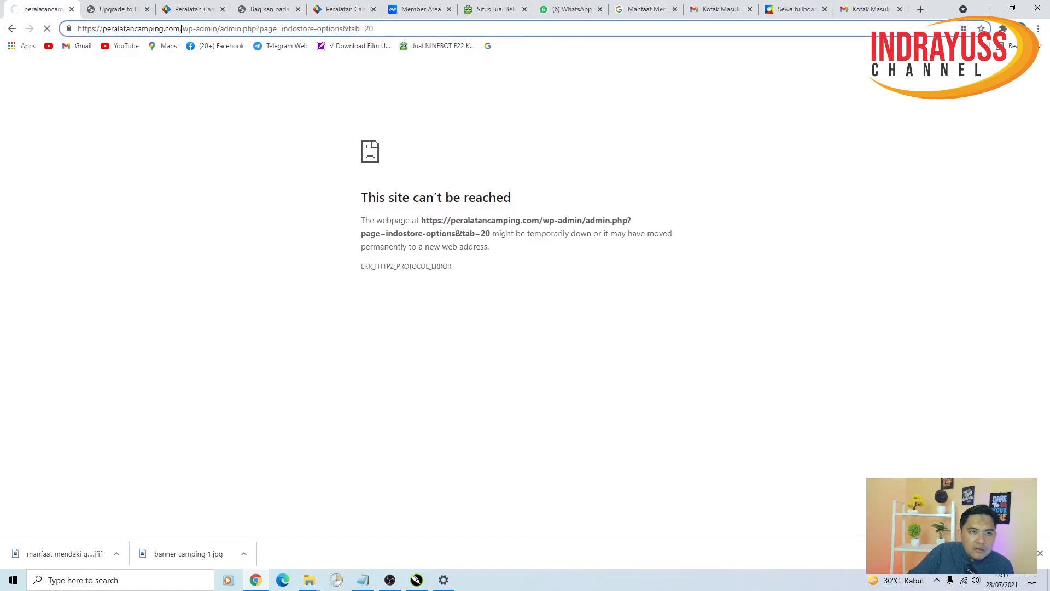
{"action": "left_click_drag", "start_coordinate": [184, 29], "coordinate": [450, 25]}
{"action": "key", "text": "BackSpace"}
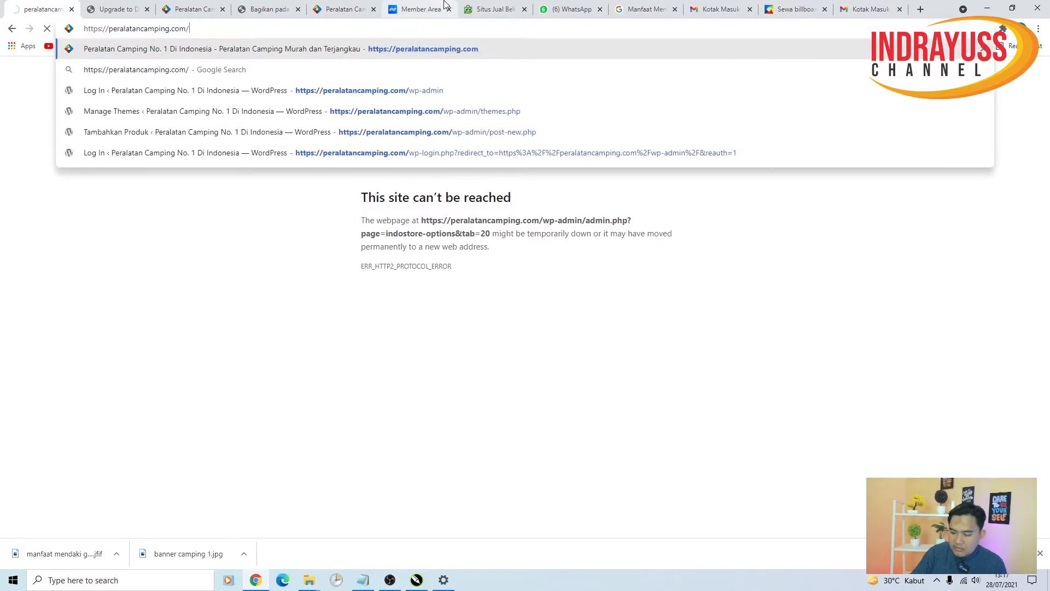
{"action": "key", "text": "Return"}
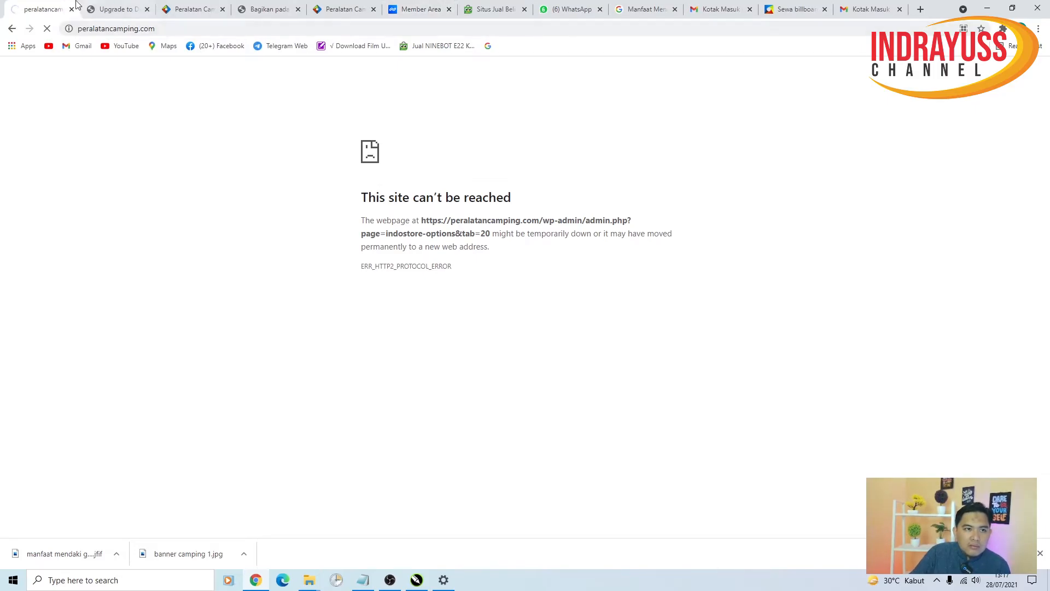
{"action": "left_click", "coordinate": [198, 5]}
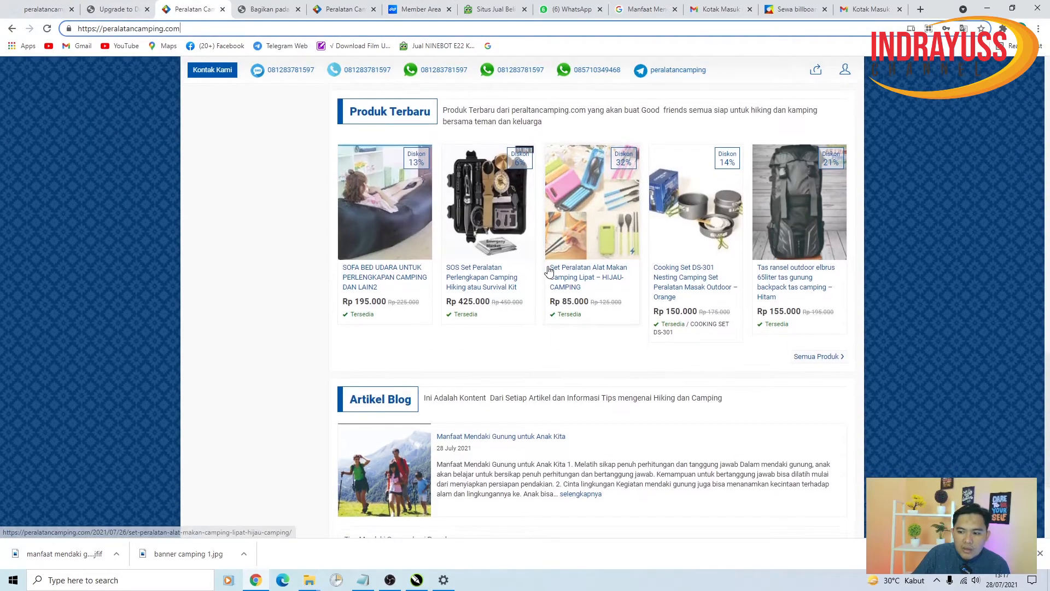
- Compare the failing tab with the Peralatan Camping storefront tab, then reload the storefront
{"action": "scroll", "coordinate": [550, 271], "scroll_direction": "down", "scroll_amount": 3}
{"action": "scroll", "coordinate": [548, 266], "scroll_direction": "up", "scroll_amount": 12}
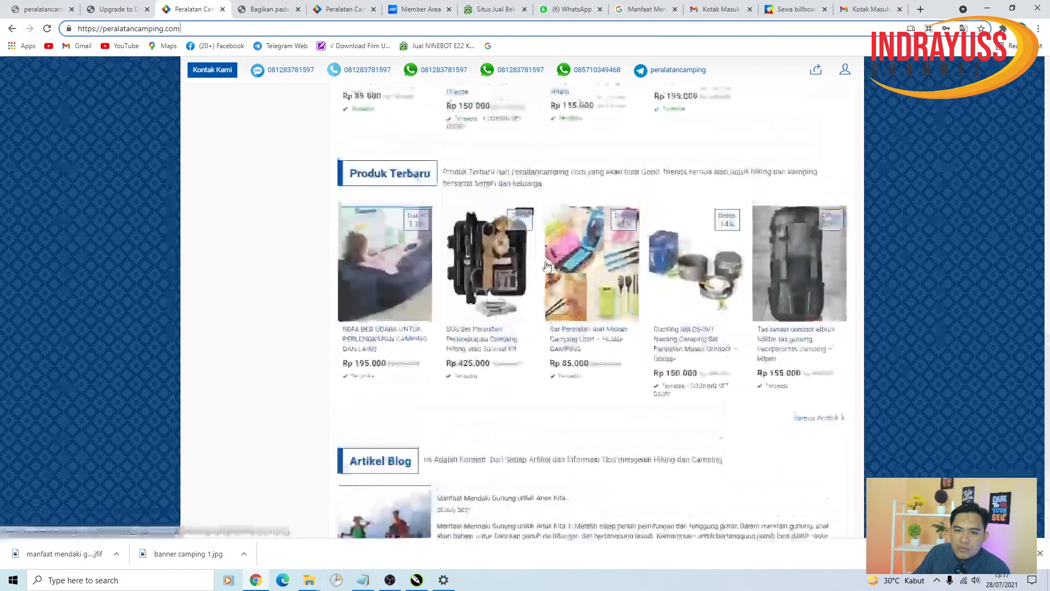
{"action": "scroll", "coordinate": [562, 265], "scroll_direction": "up", "scroll_amount": 8}
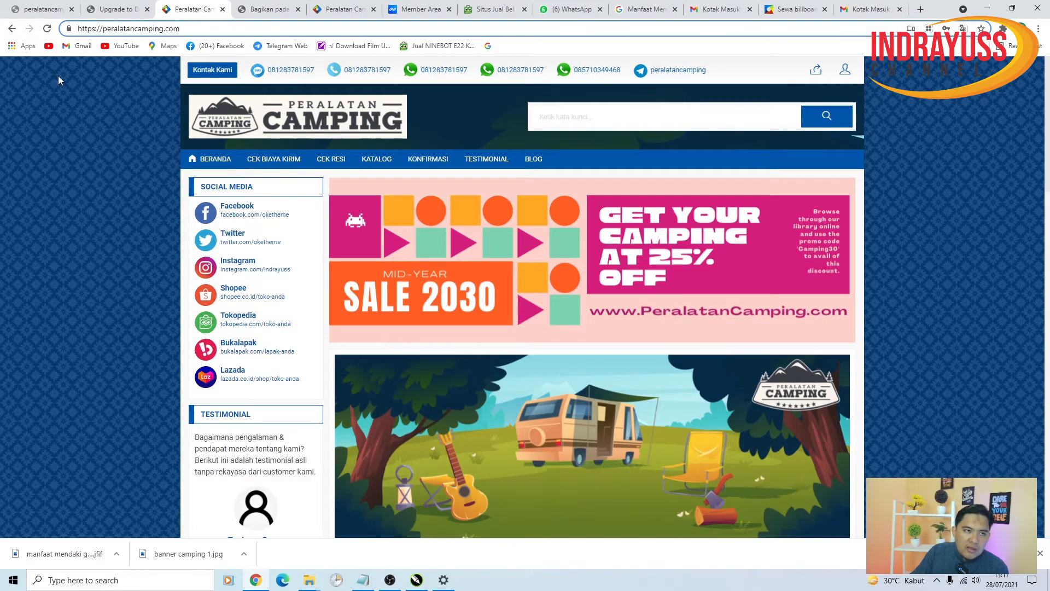
{"action": "left_click", "coordinate": [34, 9]}
{"action": "left_click", "coordinate": [196, 9]}
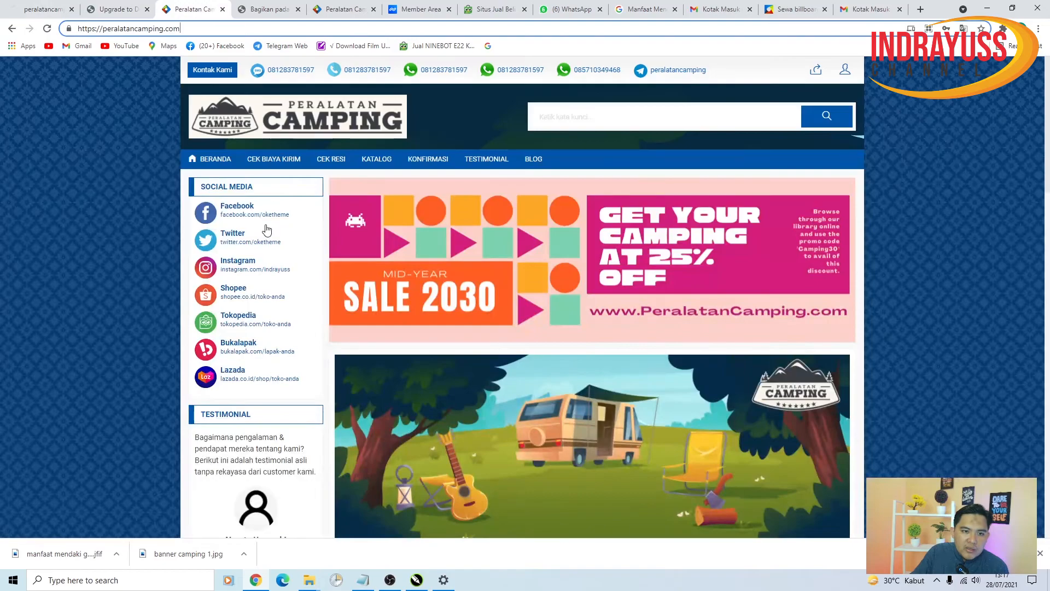
{"action": "left_click", "coordinate": [44, 9]}
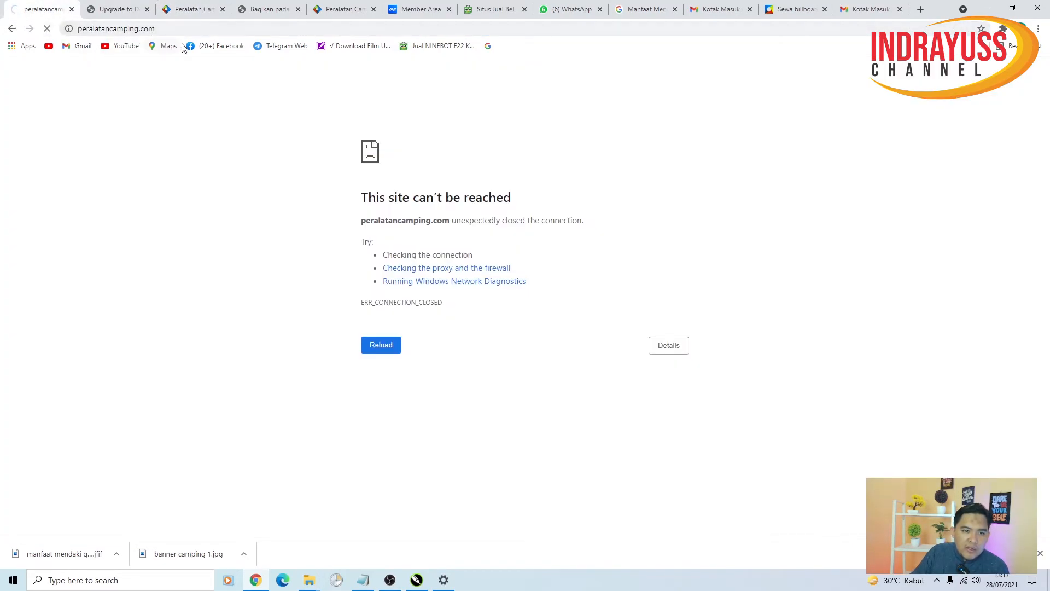
{"action": "left_click", "coordinate": [192, 9]}
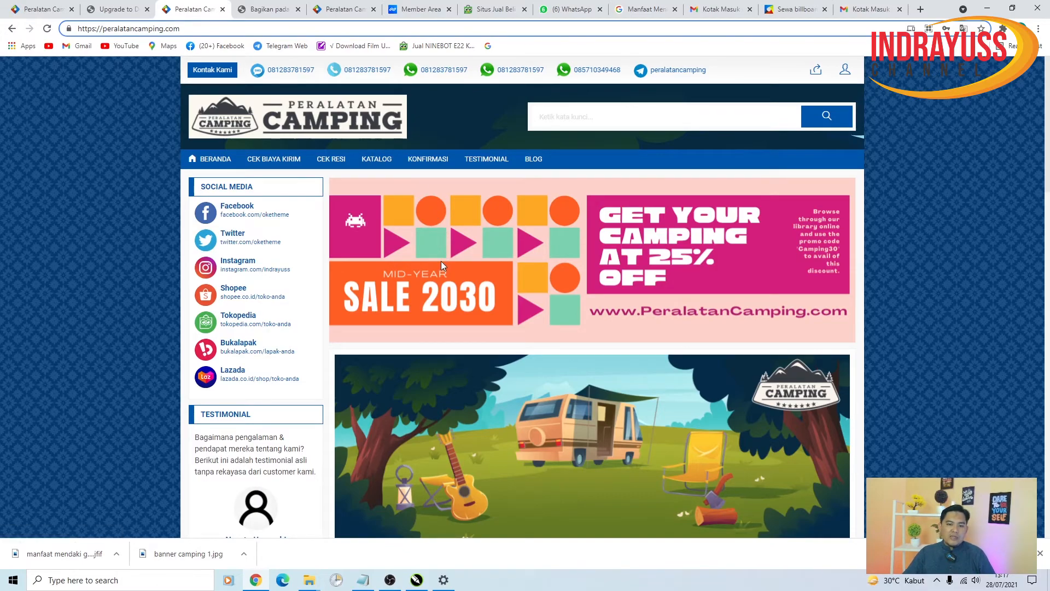
{"action": "scroll", "coordinate": [441, 261], "scroll_direction": "down", "scroll_amount": 5}
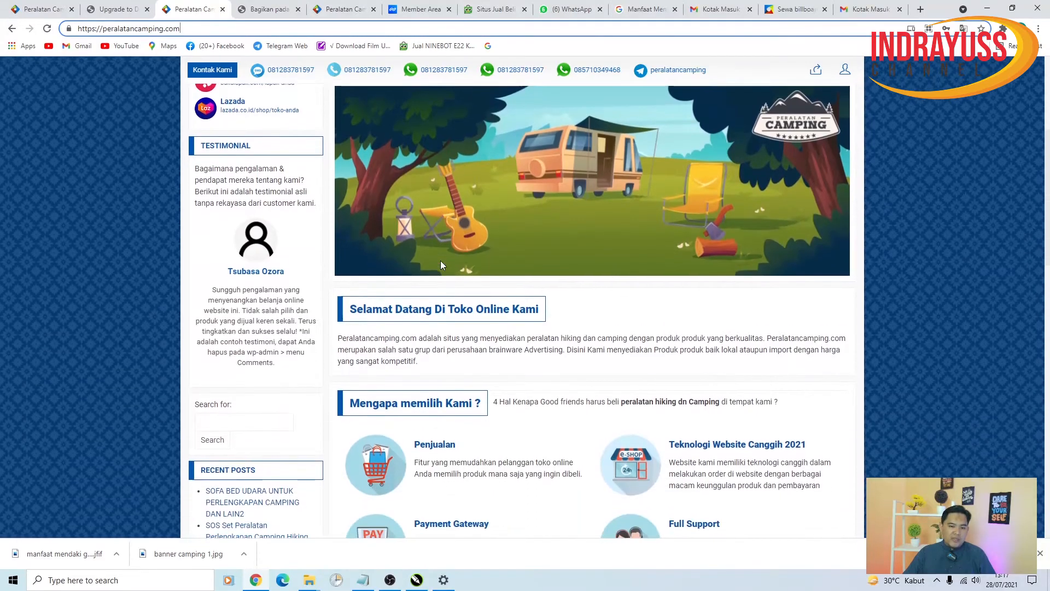
{"action": "scroll", "coordinate": [442, 265], "scroll_direction": "down", "scroll_amount": 2}
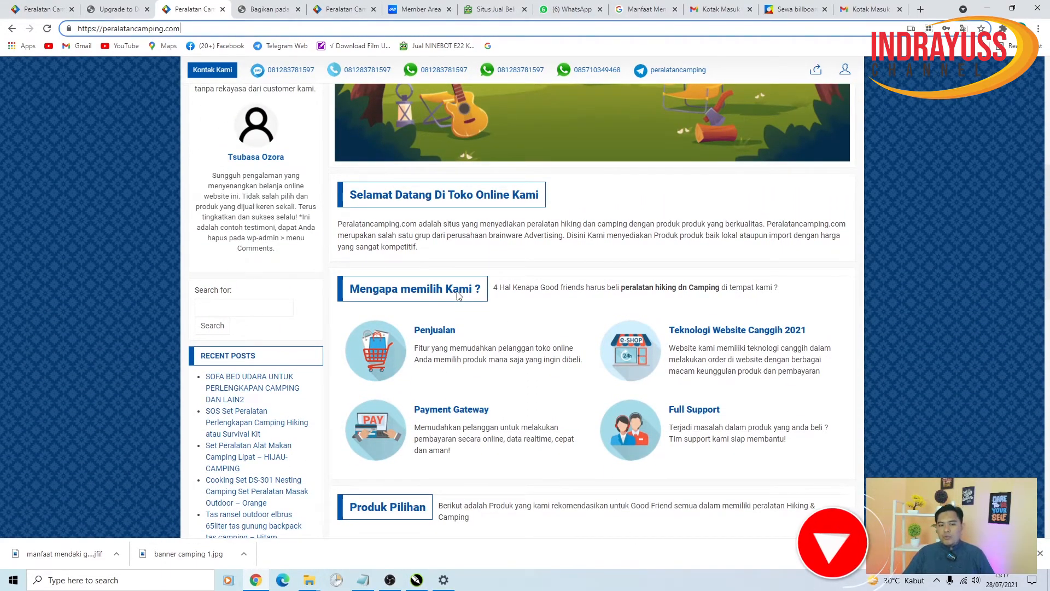
{"action": "key", "text": "Return"}
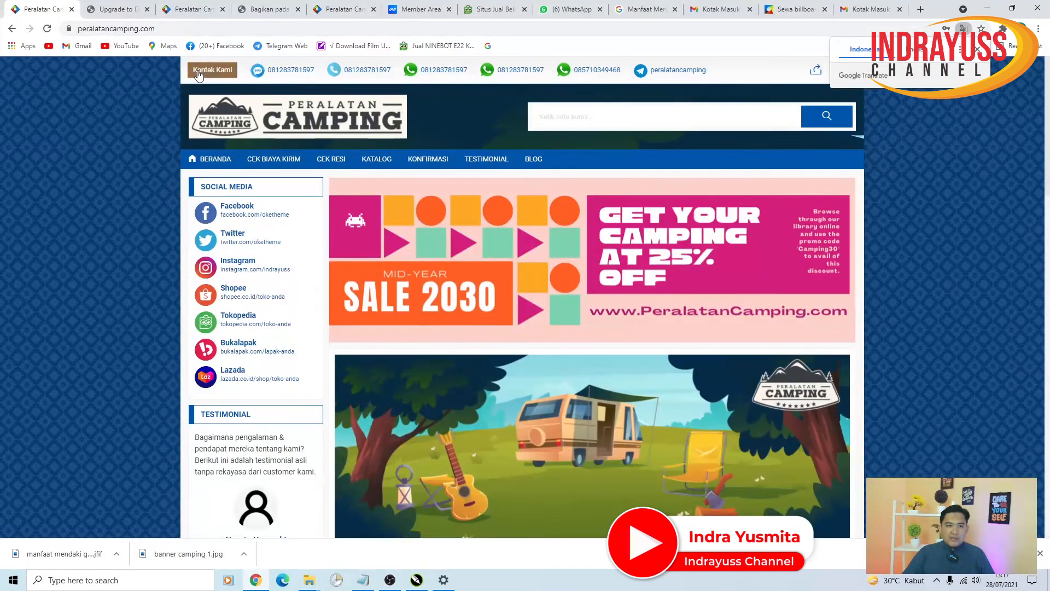
- Go to peralatancamping.com/wp-admin and choose IndoStore > Tentang Toko in the sidebar
{"action": "left_click", "coordinate": [236, 25]}
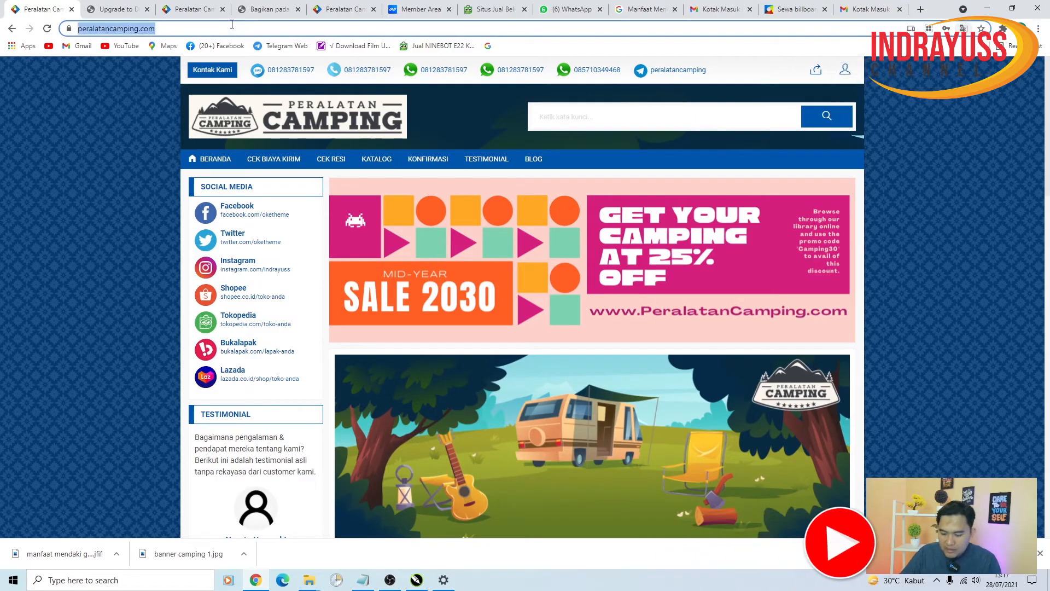
{"action": "left_click", "coordinate": [232, 24]}
{"action": "type", "text": "/wp-a"}
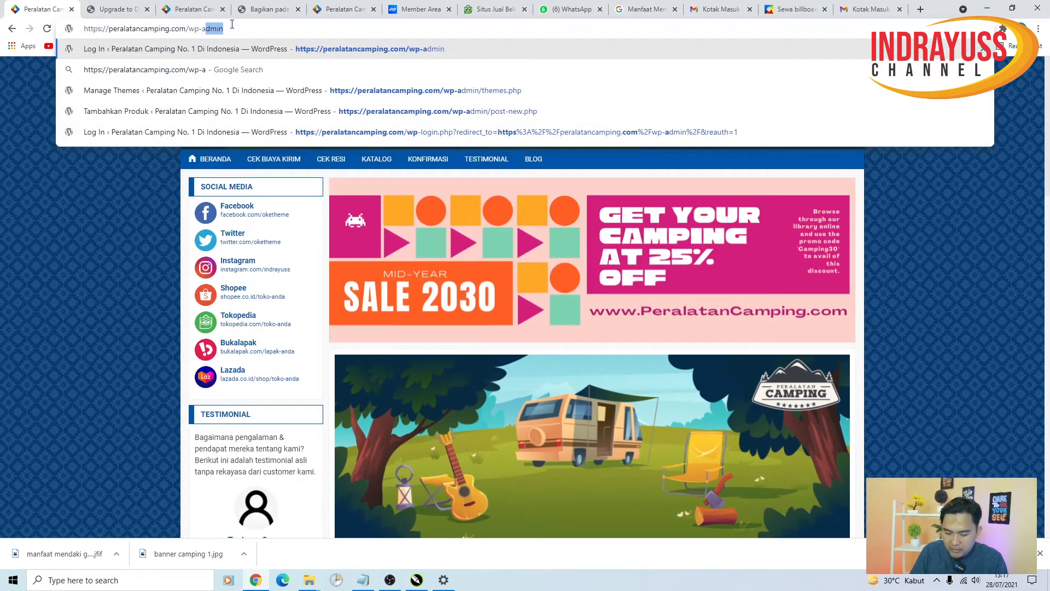
{"action": "type", "text": "dmin"}
{"action": "key", "text": "Return"}
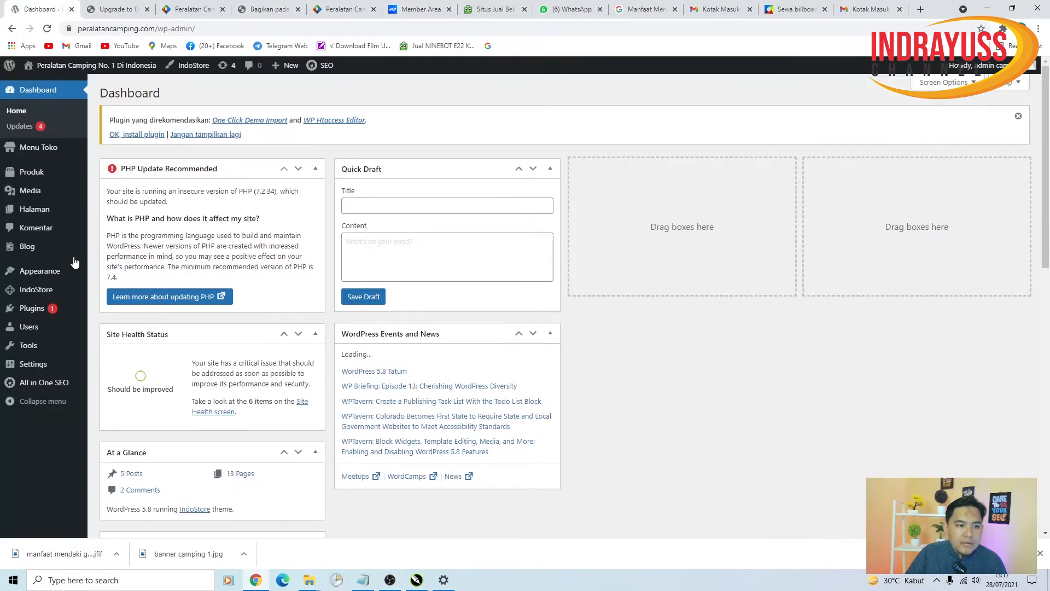
{"action": "mouse_move", "coordinate": [53, 278]}
{"action": "left_click", "coordinate": [120, 246]}
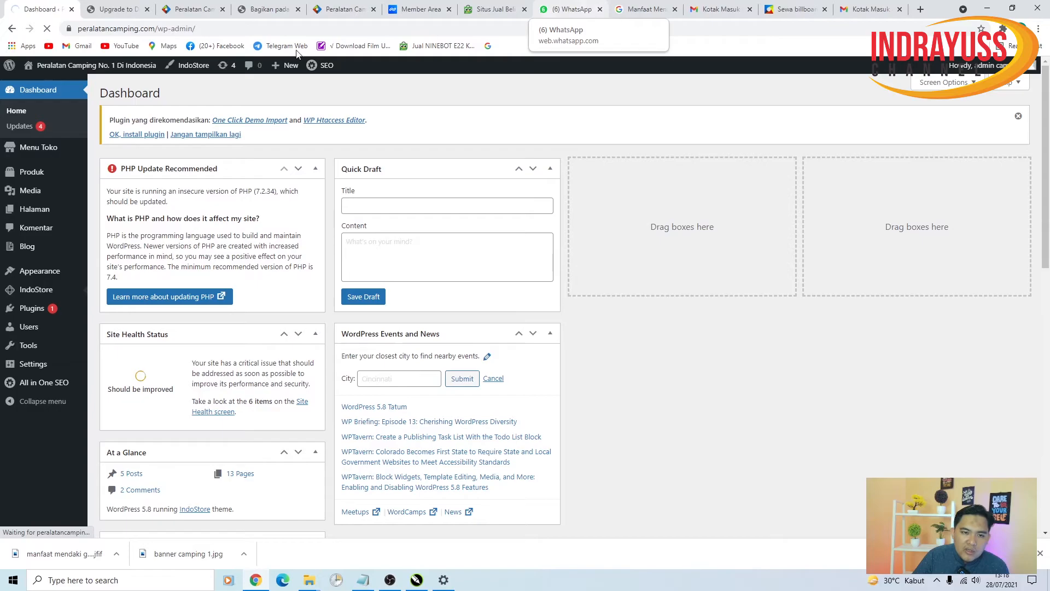
- Glance at WhatsApp messages, then cycle through the tabs to the Peralatan Camping storefront's Produk Terbaru section
{"action": "left_click", "coordinate": [585, 14]}
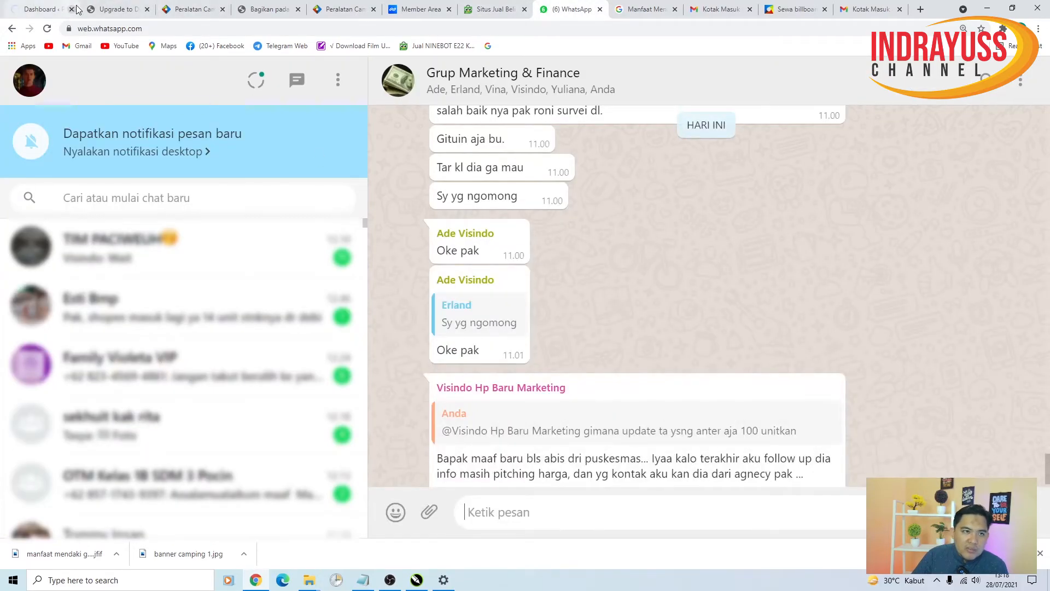
{"action": "left_click", "coordinate": [112, 10]}
{"action": "left_click", "coordinate": [43, 9]}
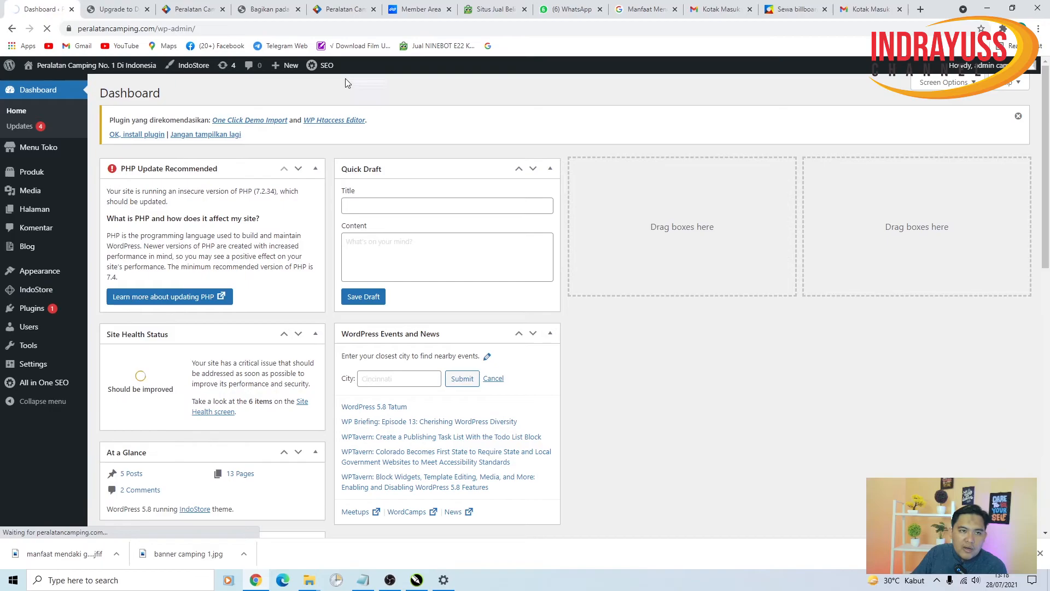
{"action": "left_click", "coordinate": [191, 9]}
{"action": "scroll", "coordinate": [529, 397], "scroll_direction": "down", "scroll_amount": 5}
{"action": "scroll", "coordinate": [529, 397], "scroll_direction": "down", "scroll_amount": 10}
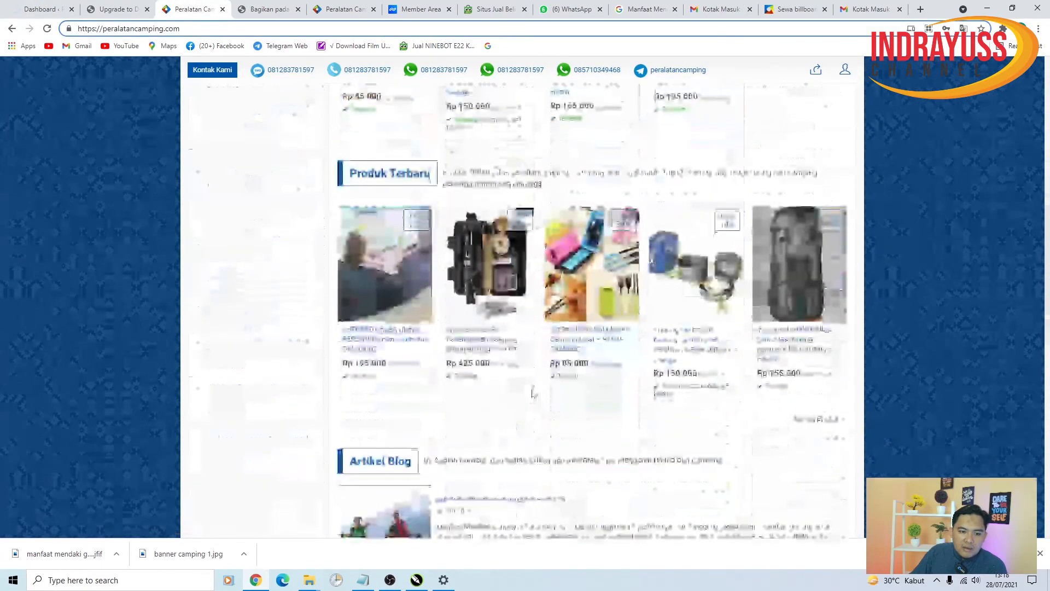
{"action": "scroll", "coordinate": [536, 391], "scroll_direction": "up", "scroll_amount": 13}
{"action": "scroll", "coordinate": [539, 389], "scroll_direction": "up", "scroll_amount": 10}
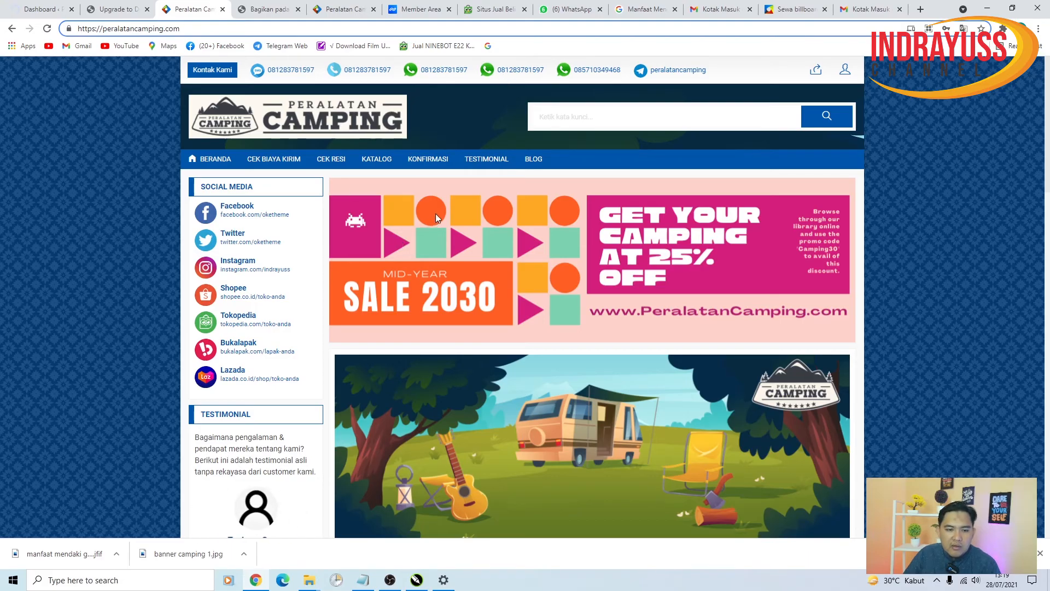
{"action": "left_click", "coordinate": [41, 8]}
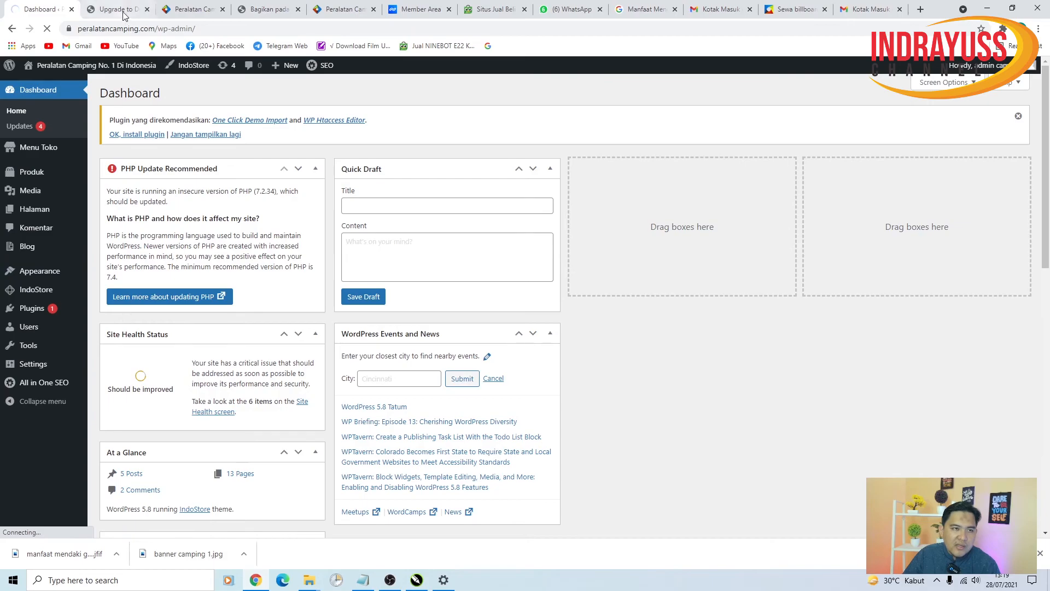
{"action": "left_click", "coordinate": [193, 7]}
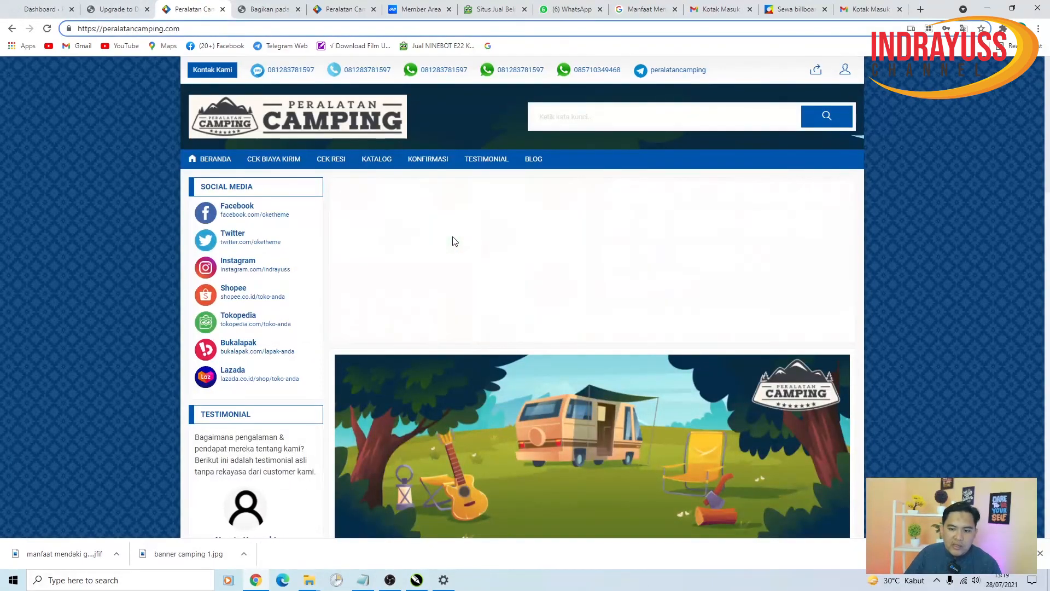